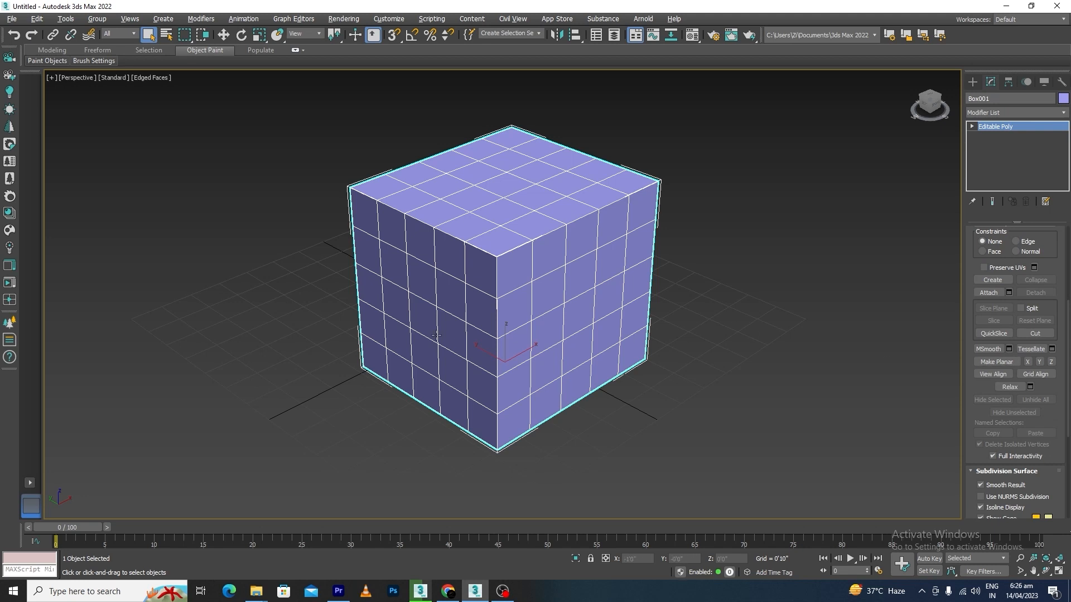
# - Switch the box to Element sub-object level and select its whole element
pyautogui.click(972, 127)
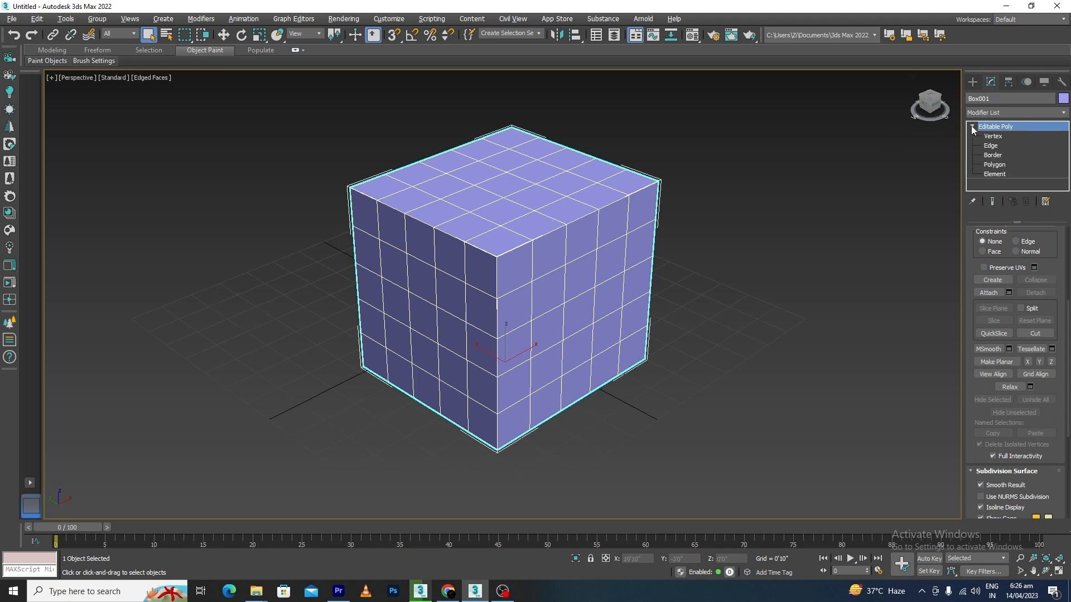
pyautogui.click(995, 174)
pyautogui.scroll(-4, 808, 169)
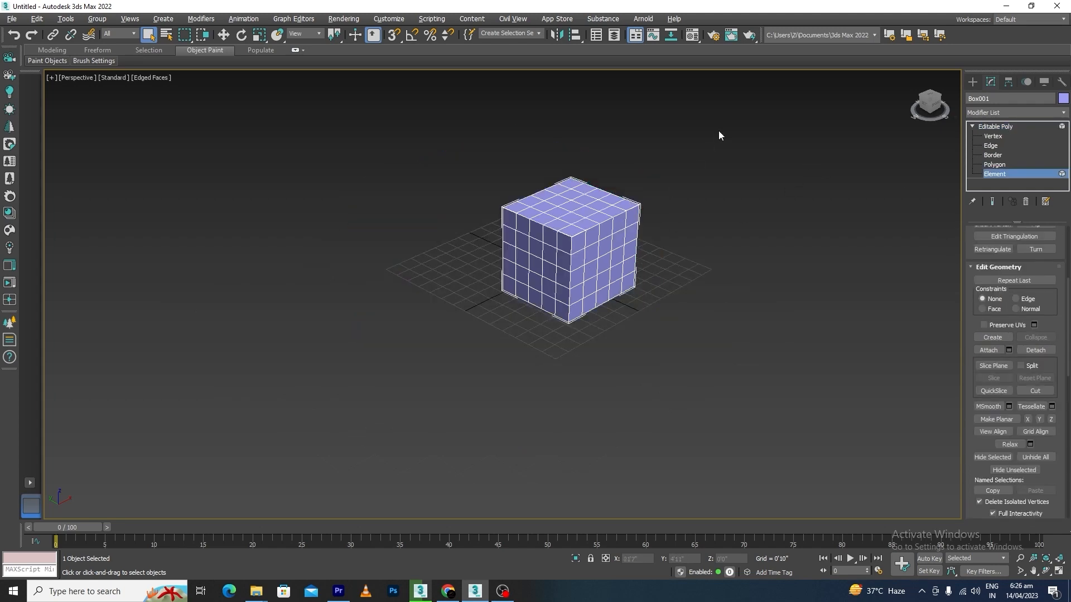
pyautogui.click(569, 251)
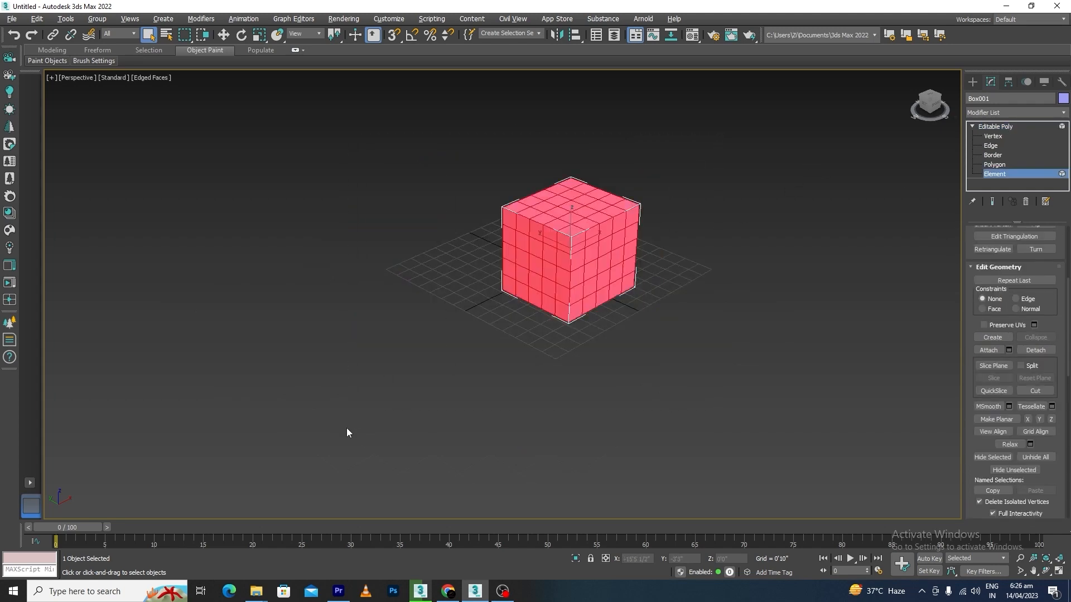
# - Apply MSmooth three times to the box's selected element
pyautogui.click(988, 406)
pyautogui.scroll(8, 572, 201)
pyautogui.scroll(-8, 572, 201)
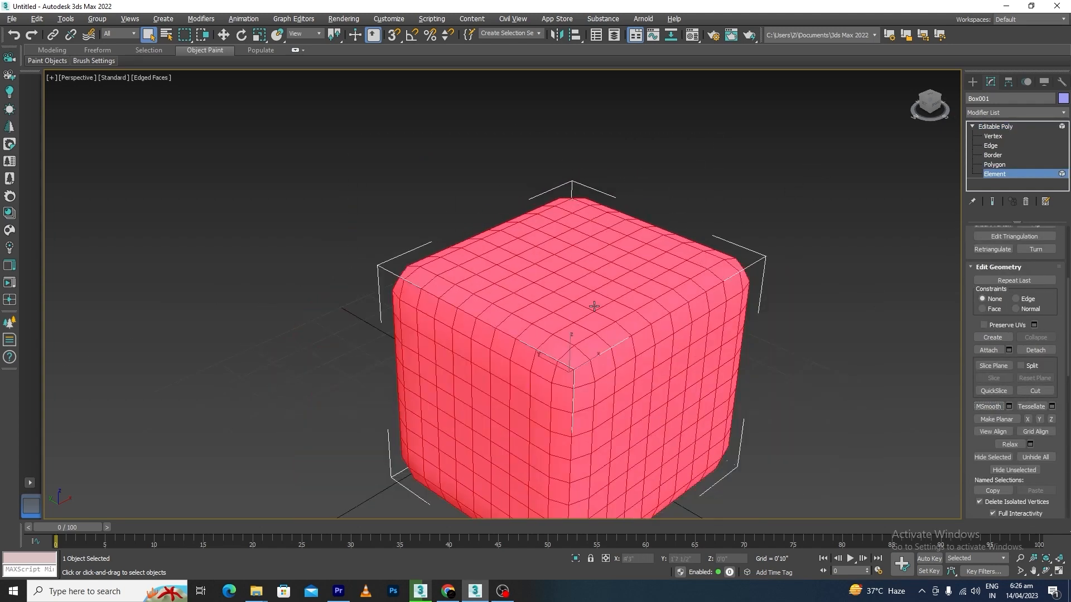
pyautogui.click(990, 407)
pyautogui.click(990, 406)
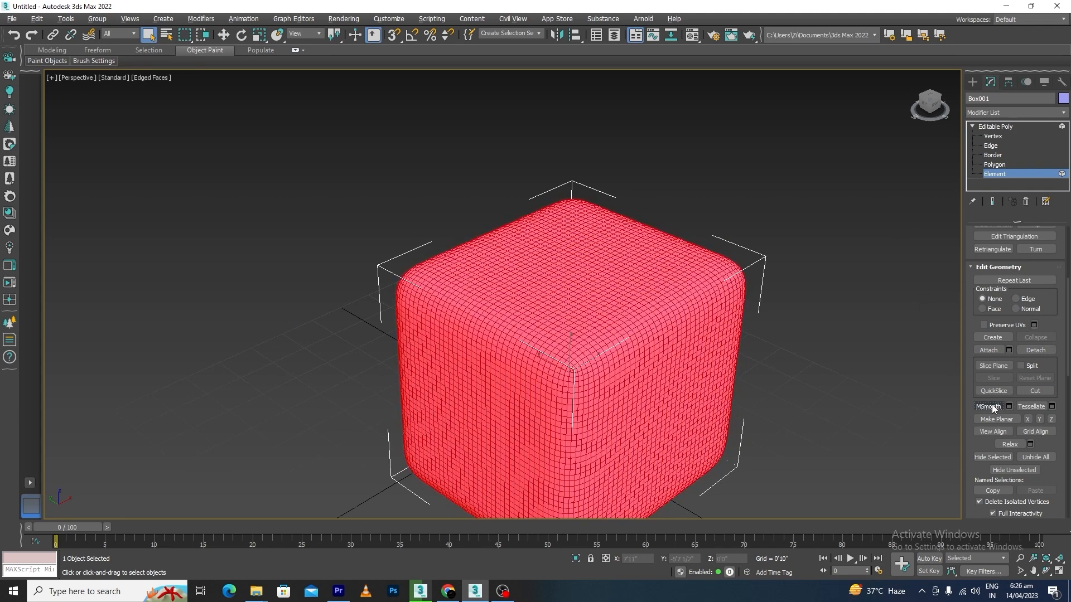
# - Undo the three MSmooth passes on the box
pyautogui.click(869, 380)
pyautogui.hotkey('ctrl', 'z')
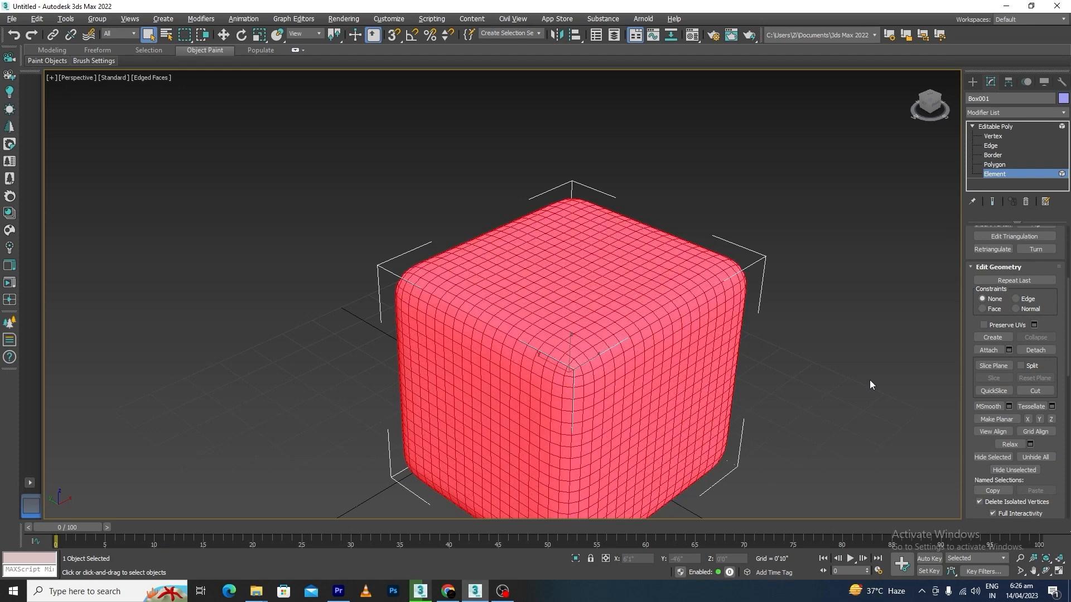
pyautogui.hotkey('ctrl', 'z')
pyautogui.hotkey('ctrl', 'z')
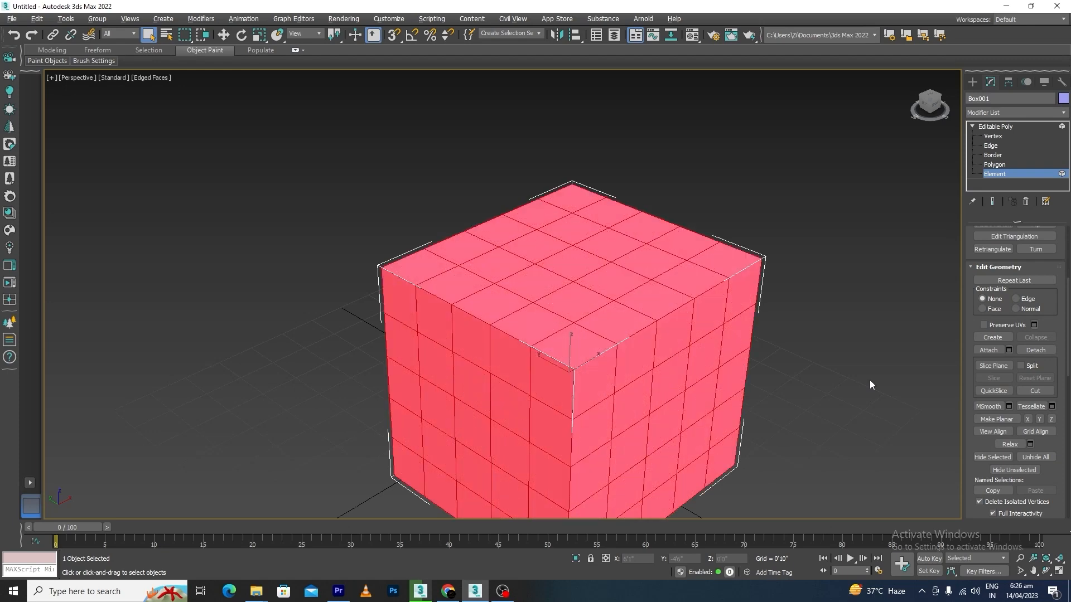
# - Preview the MSmooth settings on the box's element with a smoothness of 1.0, and cancel them
pyautogui.click(1009, 407)
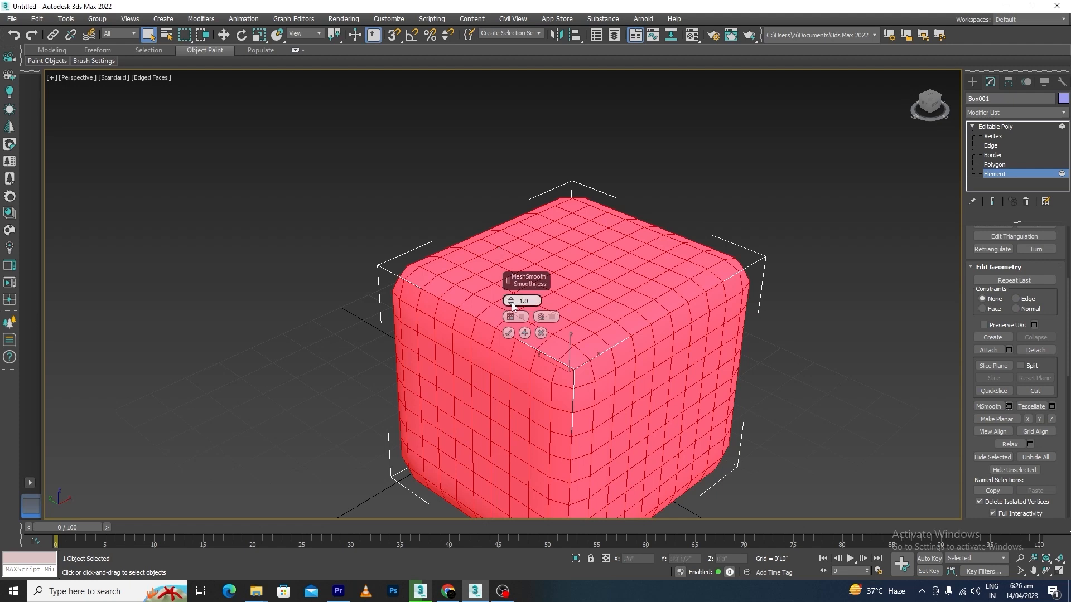
pyautogui.moveTo(512, 305)
pyautogui.mouseDown()
pyautogui.moveTo(511, 316)
pyautogui.moveTo(513, 301)
pyautogui.mouseUp()
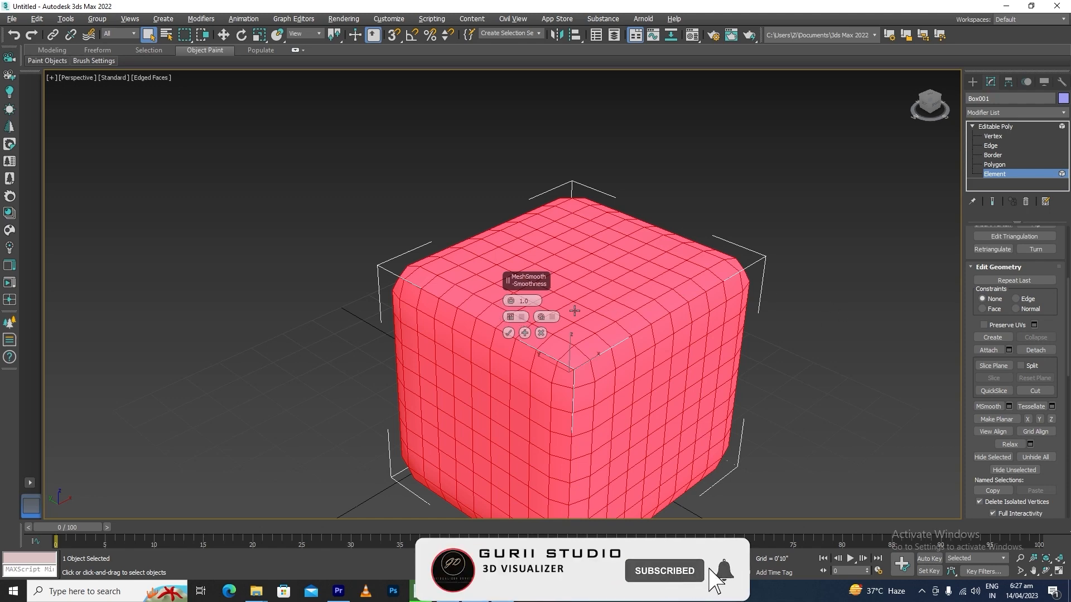
pyautogui.click(541, 333)
# - Smooth the box's whole element again with three MSmooth passes
pyautogui.click(984, 394)
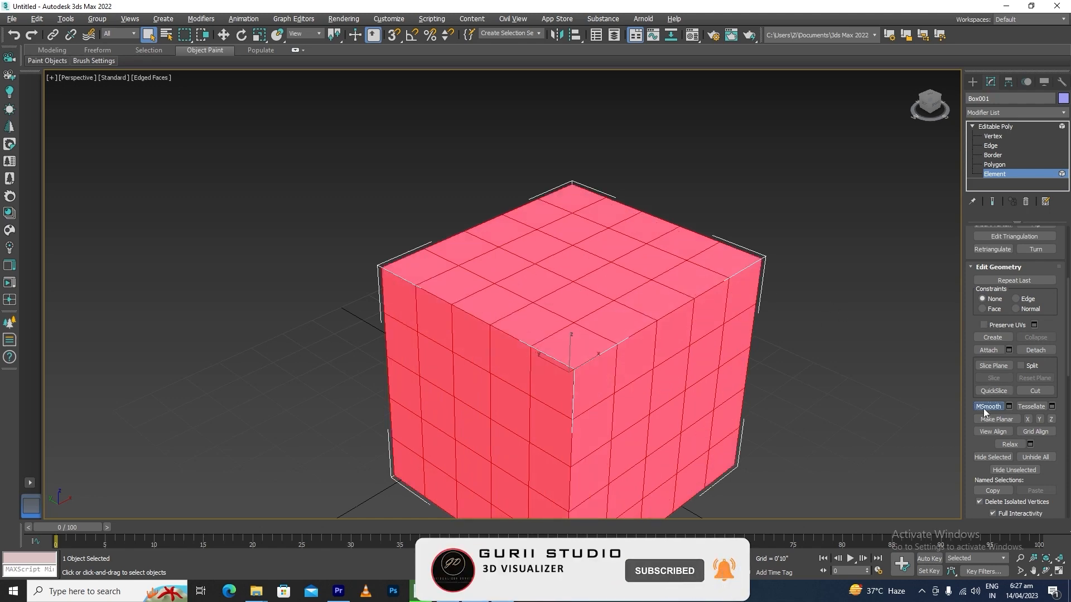
pyautogui.click(983, 409)
pyautogui.click(983, 409)
pyautogui.click(983, 409)
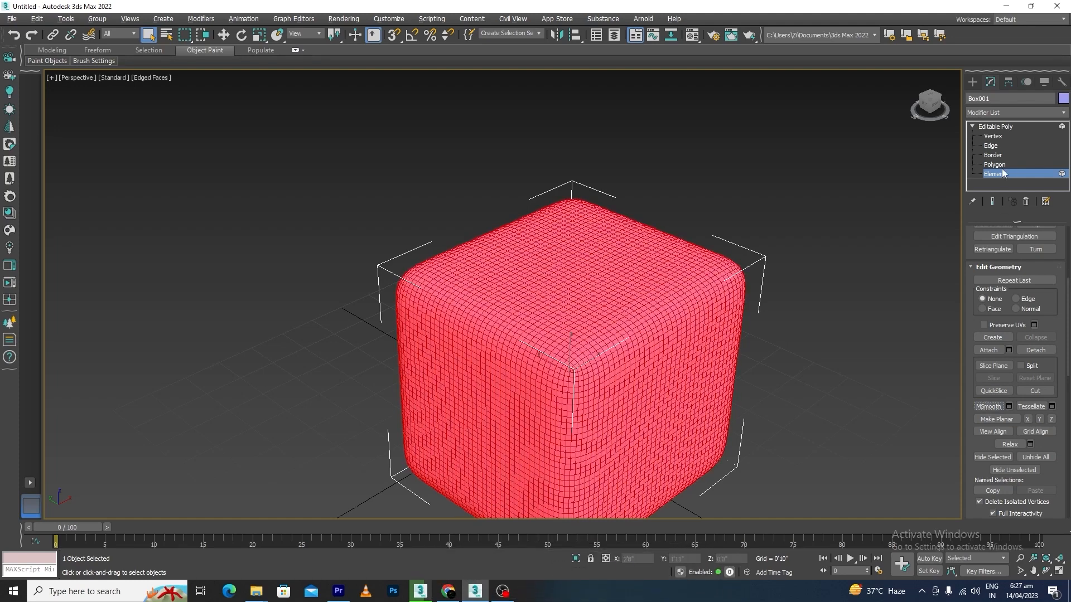
# - Undo the repeated smoothing to restore the original box mesh
pyautogui.hotkey('ctrl', 'z')
pyautogui.hotkey('ctrl', 'z')
pyautogui.hotkey('ctrl', 'z')
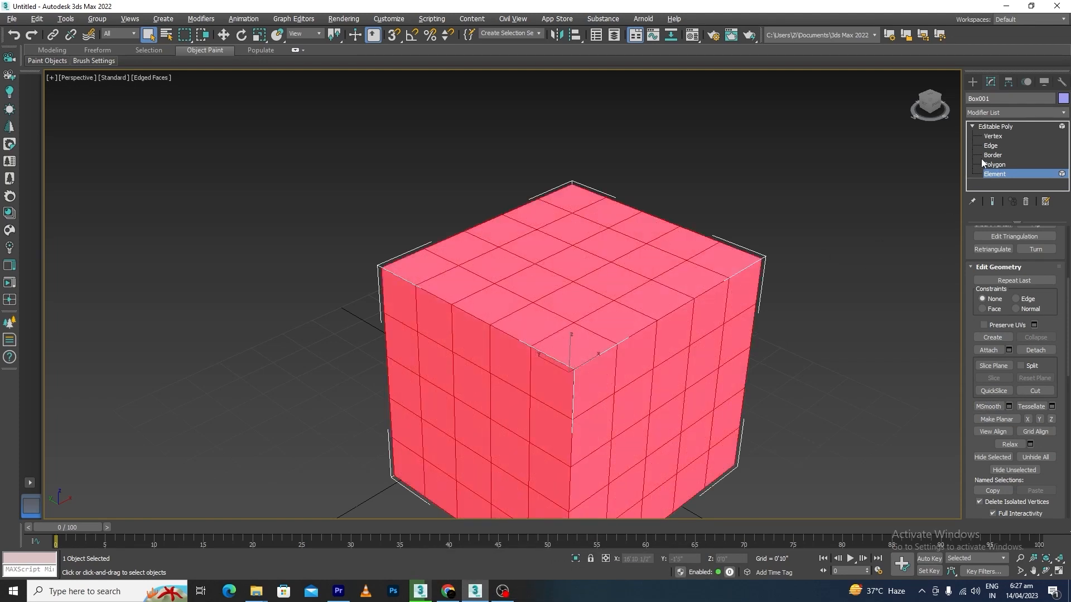
# - At Polygon level, select the front corner's top polygon and the full column of polygons on both sides of its vertical edge
pyautogui.click(995, 165)
pyautogui.scroll(-5, 642, 251)
pyautogui.scroll(4, 641, 227)
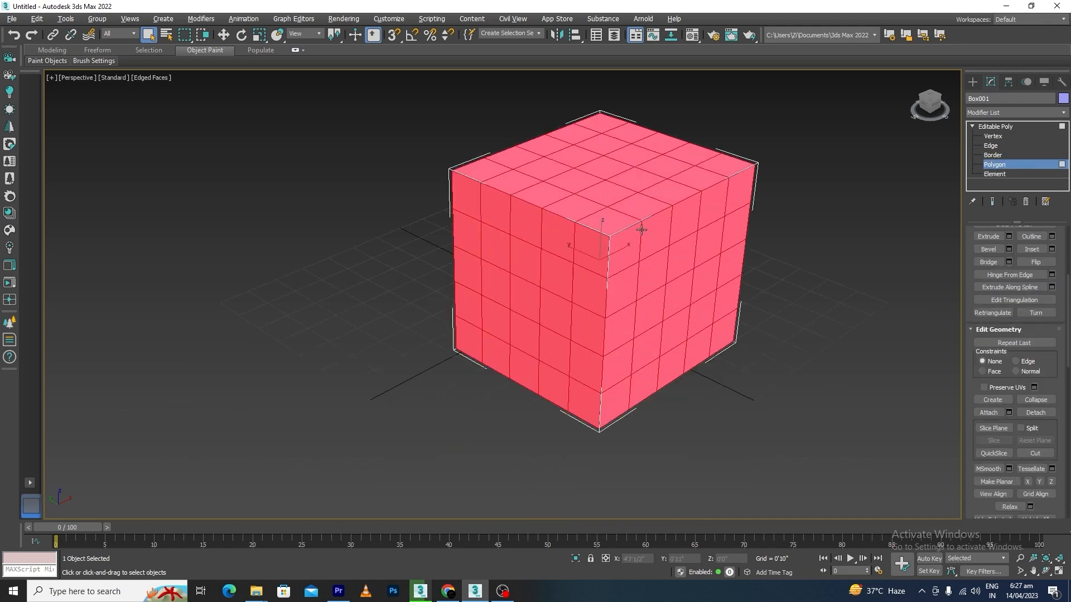
pyautogui.click(606, 219)
pyautogui.keyDown('ctrl'); pyautogui.click(620, 254); pyautogui.keyUp('ctrl')
pyautogui.keyDown('ctrl'); pyautogui.click(596, 249); pyautogui.keyUp('ctrl')
pyautogui.keyDown('ctrl'); pyautogui.click(595, 294); pyautogui.keyUp('ctrl')
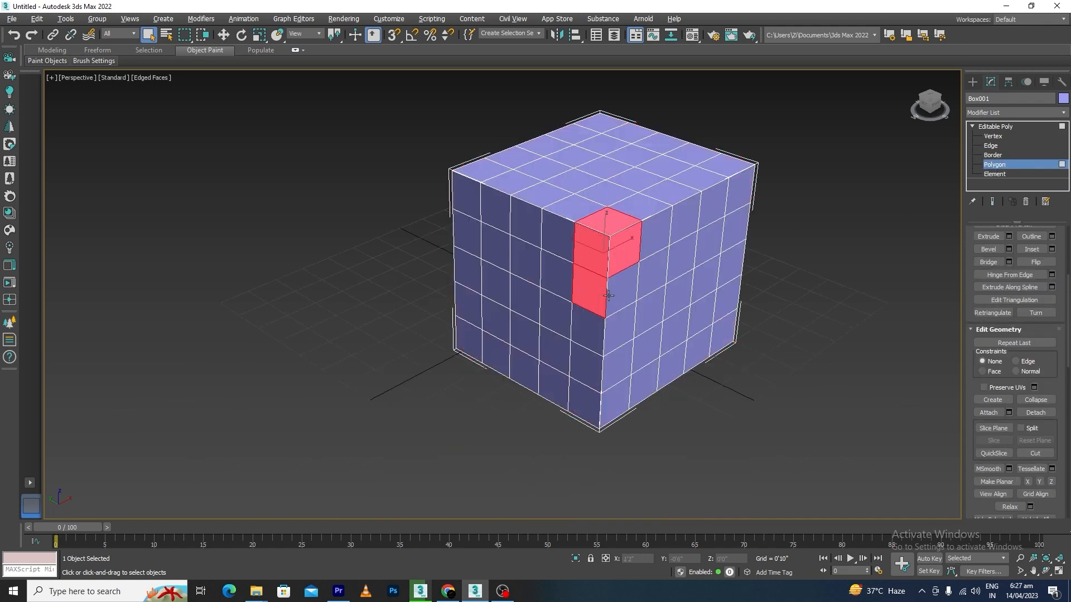
pyautogui.keyDown('ctrl'); pyautogui.click(617, 296); pyautogui.keyUp('ctrl')
pyautogui.keyDown('ctrl'); pyautogui.click(623, 335); pyautogui.keyUp('ctrl')
pyautogui.keyDown('ctrl'); pyautogui.click(624, 363); pyautogui.keyUp('ctrl')
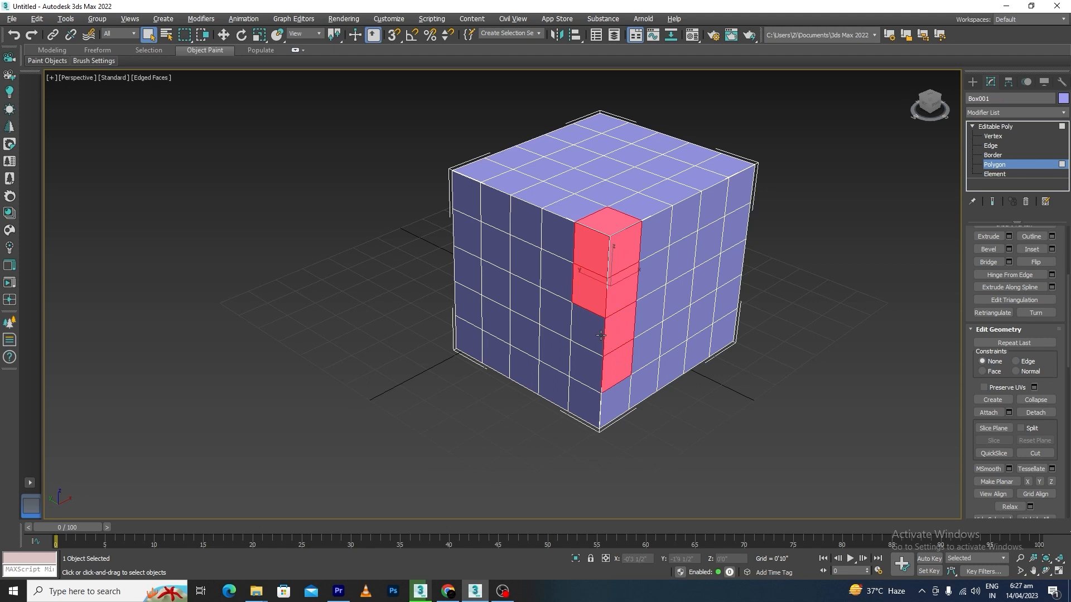
pyautogui.keyDown('ctrl'); pyautogui.click(595, 336); pyautogui.keyUp('ctrl')
pyautogui.keyDown('ctrl'); pyautogui.click(589, 374); pyautogui.keyUp('ctrl')
pyautogui.keyDown('ctrl'); pyautogui.click(587, 393); pyautogui.keyUp('ctrl')
pyautogui.keyDown('ctrl'); pyautogui.click(617, 404); pyautogui.keyUp('ctrl')
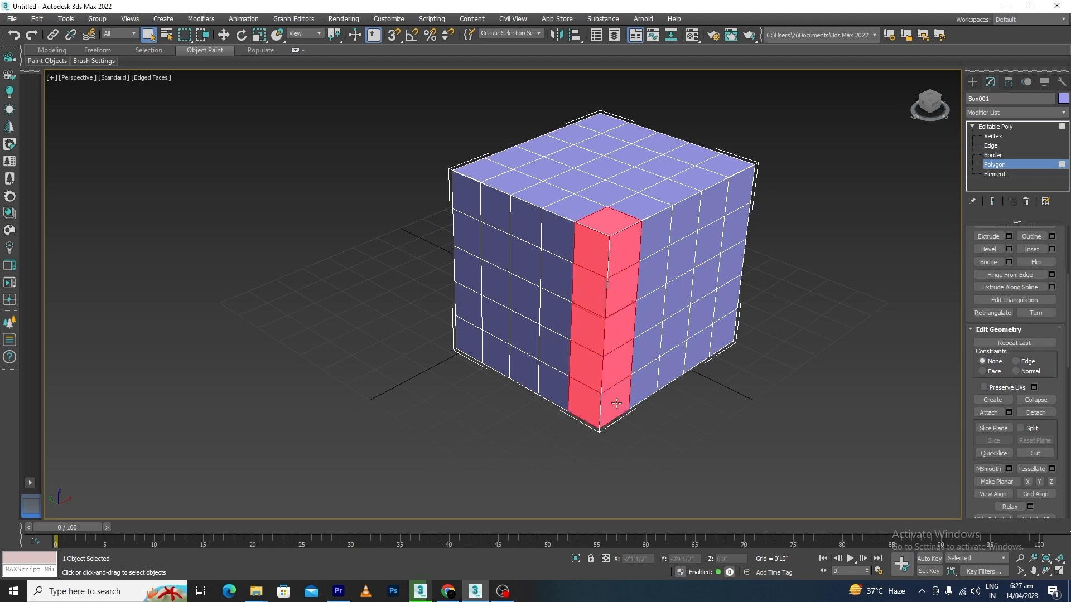
# - In the Top view, add the polygons at the box's other three vertical corners to the selection
pyautogui.press('t')
pyautogui.scroll(5, 477, 413)
pyautogui.keyDown('ctrl'); pyautogui.moveTo(705, 363); pyautogui.dragTo(646, 461); pyautogui.keyUp('ctrl')
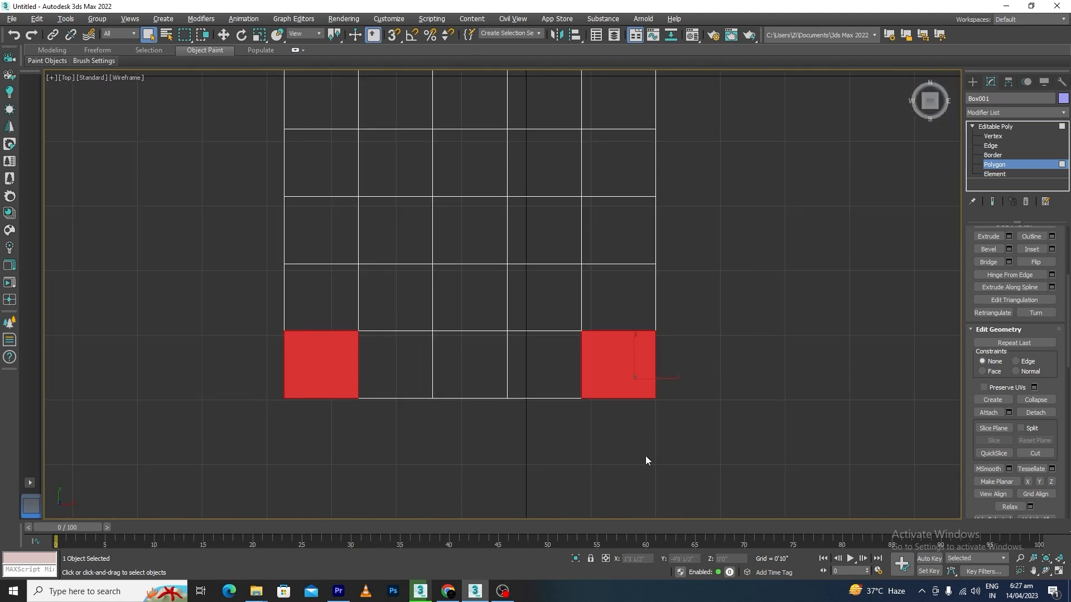
pyautogui.scroll(-5, 646, 461)
pyautogui.keyDown('ctrl'); pyautogui.moveTo(671, 309); pyautogui.dragTo(642, 330); pyautogui.keyUp('ctrl')
pyautogui.keyDown('ctrl'); pyautogui.moveTo(531, 304); pyautogui.dragTo(504, 333); pyautogui.keyUp('ctrl')
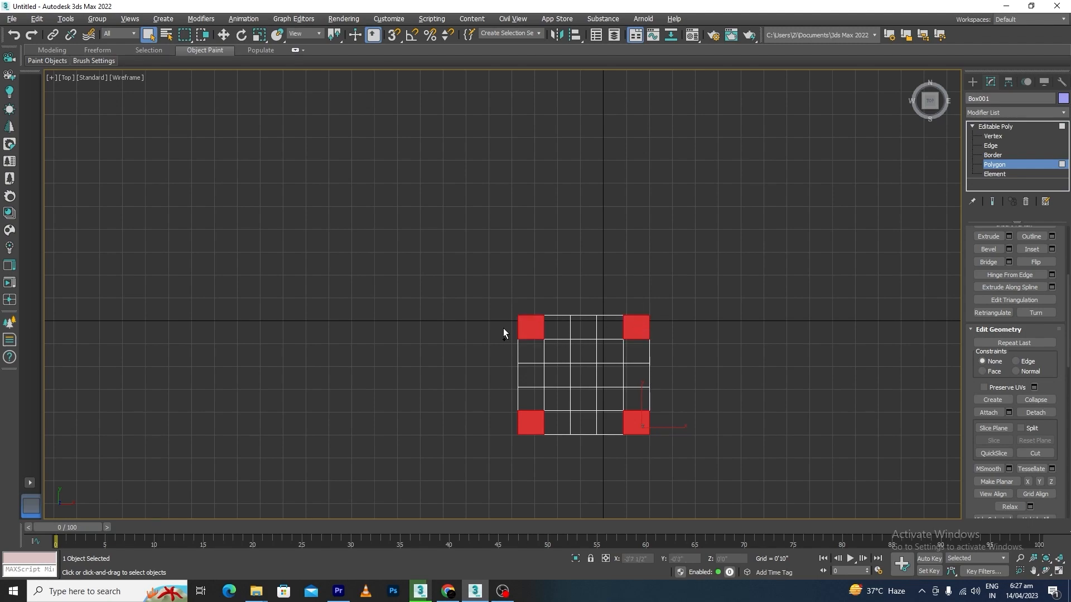
pyautogui.scroll(-3, 559, 371)
pyautogui.keyDown('alt'); pyautogui.moveTo(559, 371); pyautogui.dragTo(592, 385, button='middle'); pyautogui.keyUp('alt')
pyautogui.scroll(5, 610, 385)
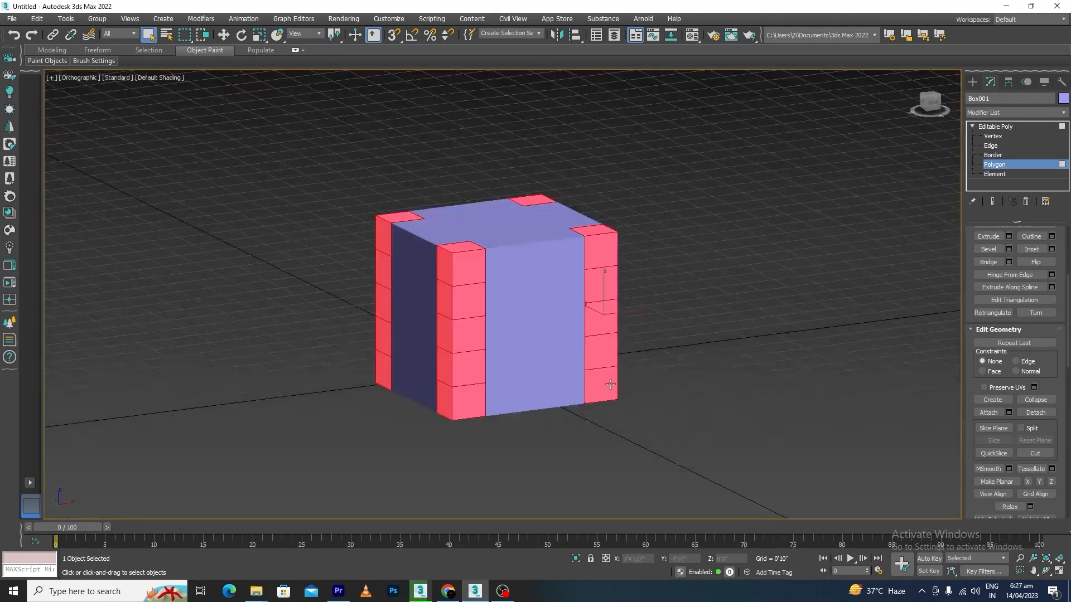
# - Apply MSmooth three times to the selected polygons at the box's four vertical corners
pyautogui.click(988, 469)
pyautogui.keyDown('alt'); pyautogui.moveTo(586, 362); pyautogui.dragTo(566, 369, button='middle'); pyautogui.keyUp('alt')
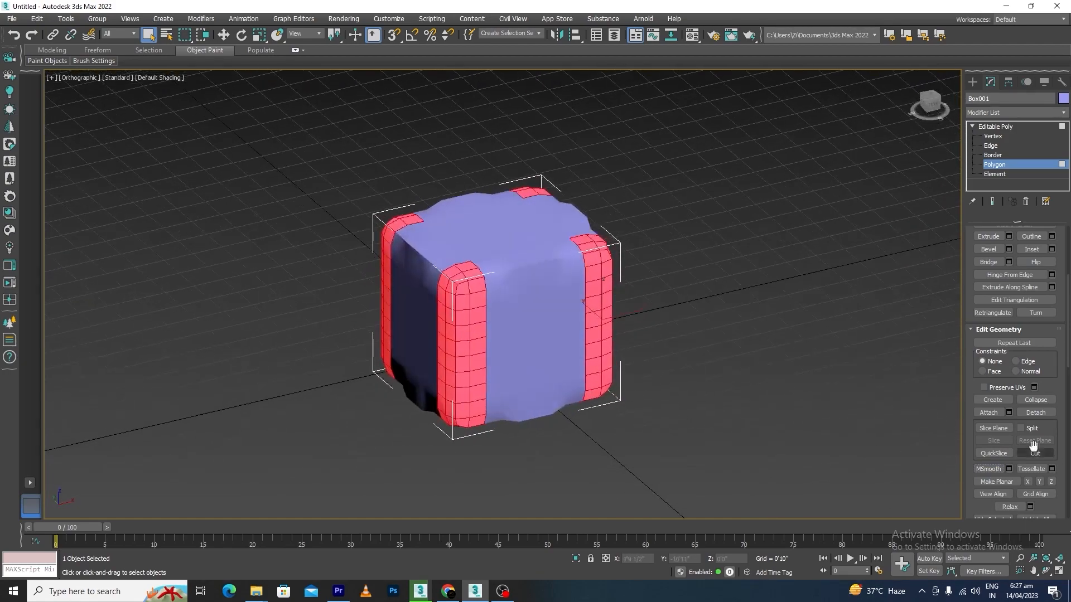
pyautogui.click(990, 467)
pyautogui.click(990, 468)
pyautogui.keyDown('alt'); pyautogui.moveTo(607, 296); pyautogui.dragTo(540, 337, button='middle'); pyautogui.keyUp('alt')
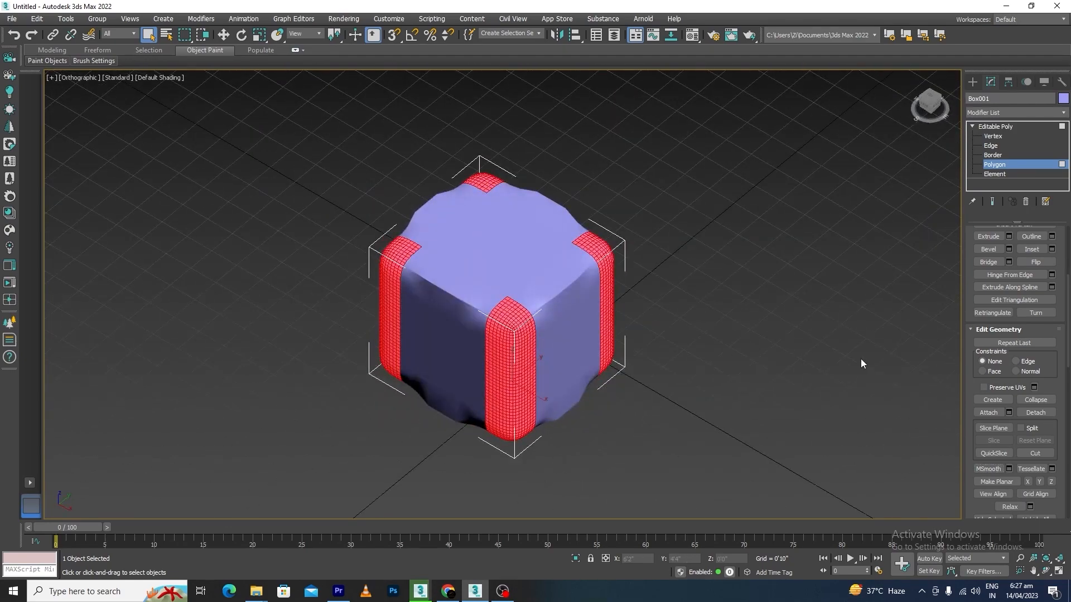
# - Delete the smoothed corner polygons, and undo both the deletion and the corner smoothing
pyautogui.press('Delete')
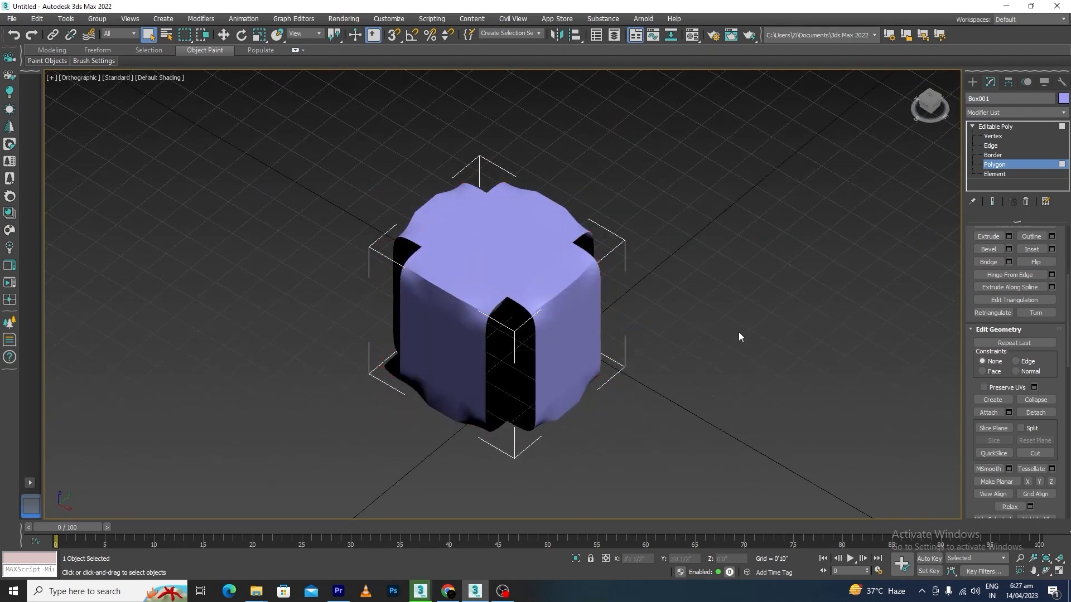
pyautogui.hotkey('ctrl', 'z')
pyautogui.hotkey('ctrl', 'z')
pyautogui.hotkey('ctrl', 'z')
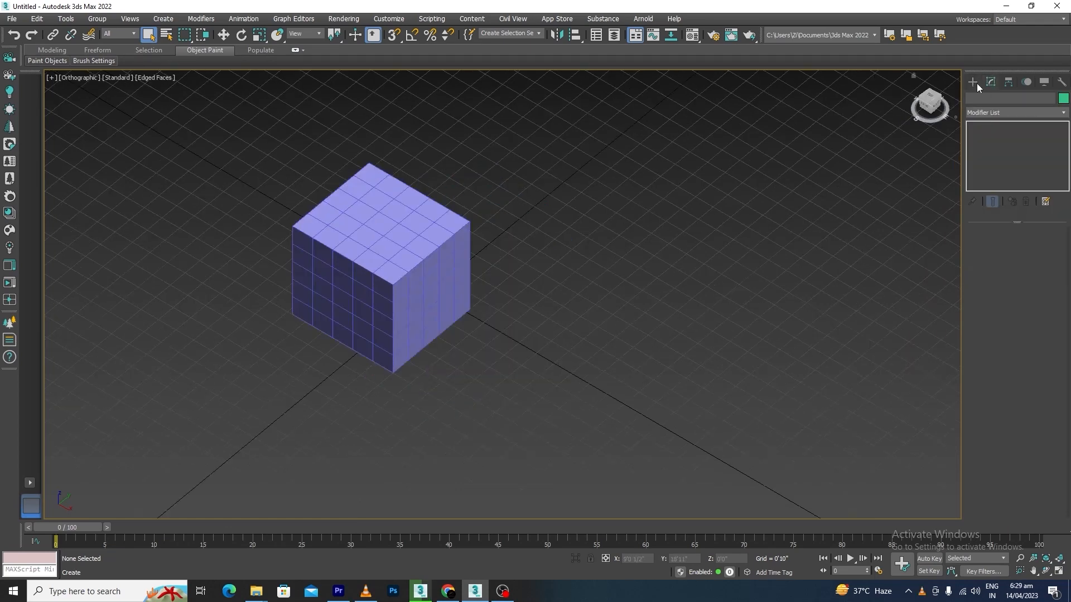
# - Create a rectangular plane on the grid beside the box
pyautogui.click(973, 82)
pyautogui.click(1039, 212)
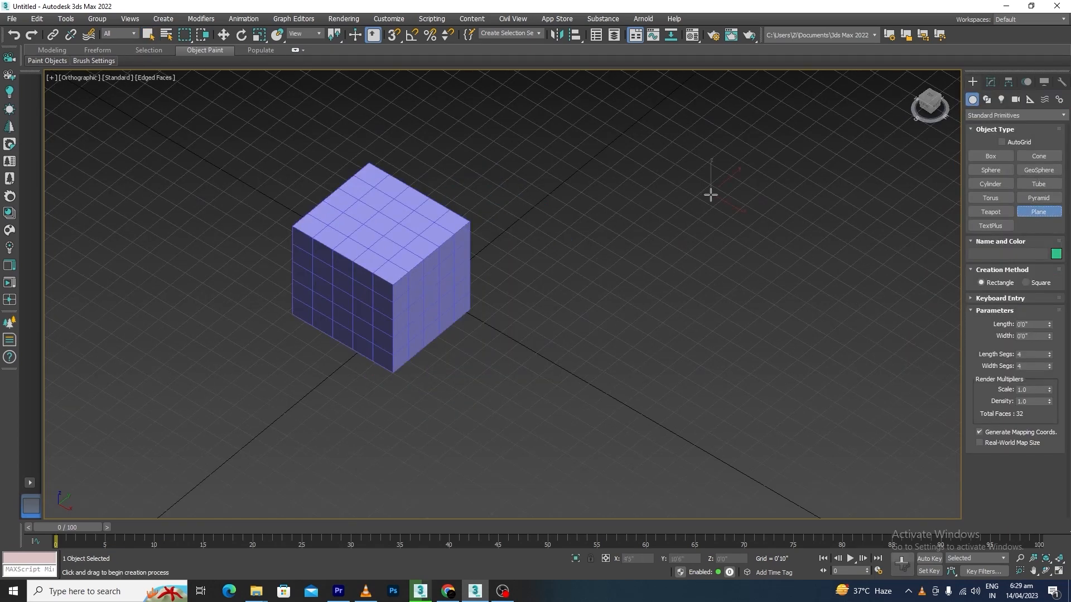
pyautogui.moveTo(710, 191); pyautogui.dragTo(630, 463)
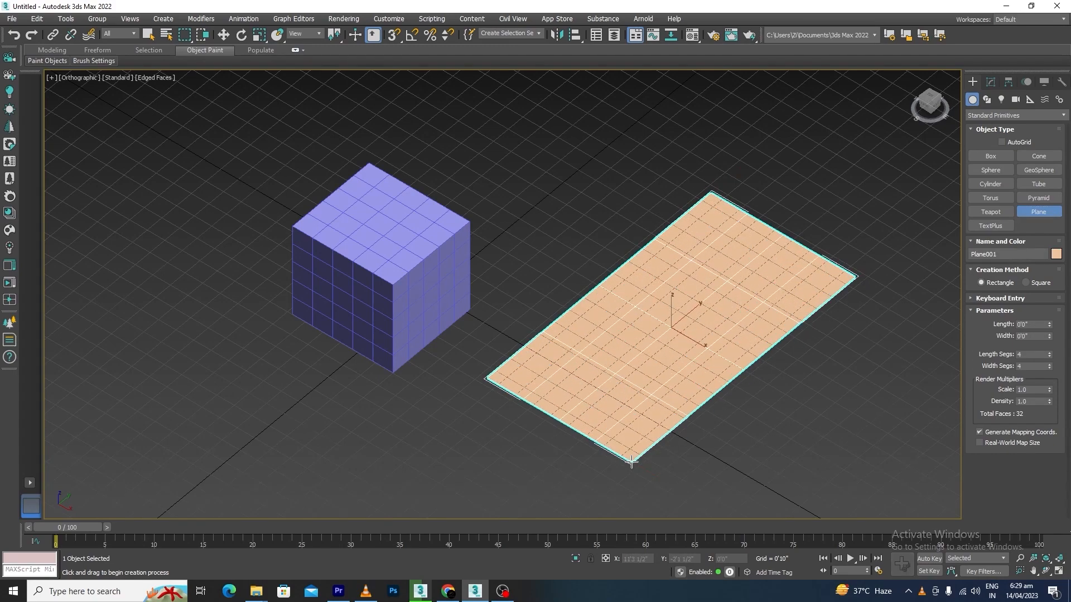
pyautogui.rightClick(642, 452)
# - Convert the plane to an Editable Poly
pyautogui.scroll(4, 720, 329)
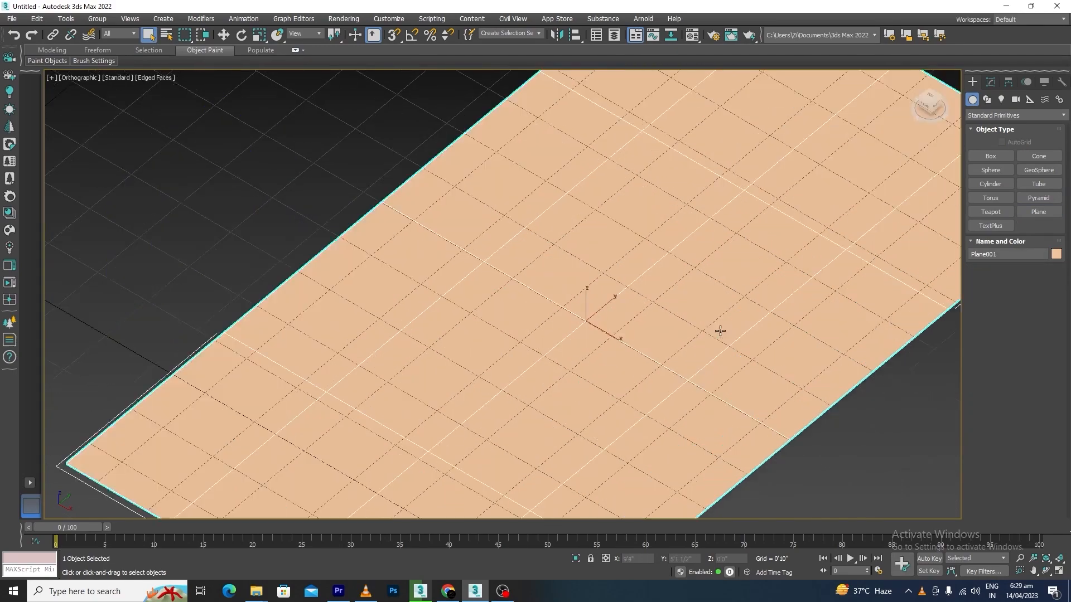
pyautogui.scroll(-3, 659, 270)
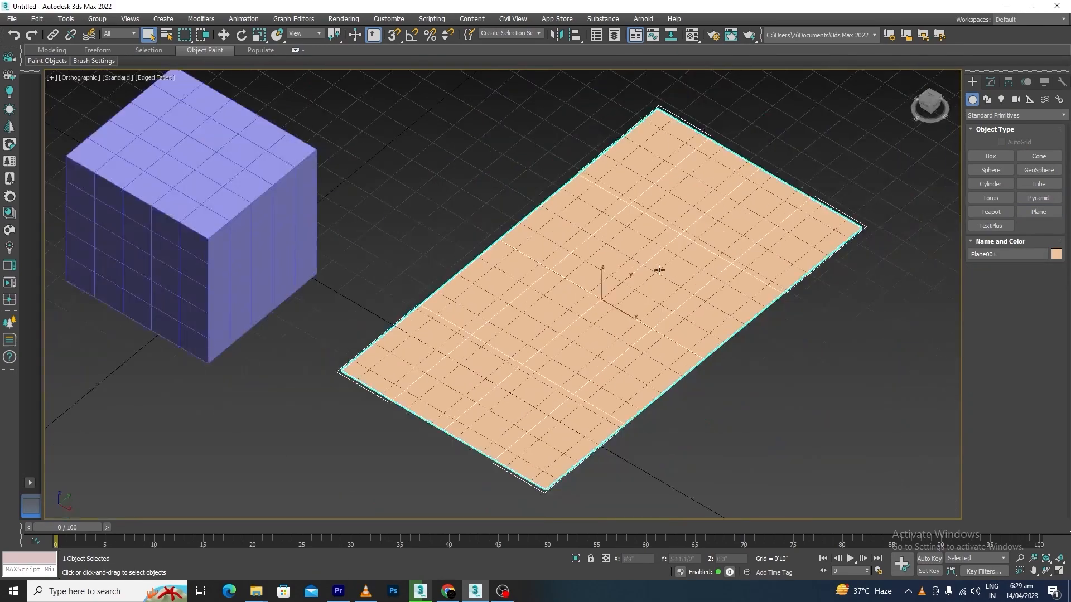
pyautogui.rightClick(651, 200)
pyautogui.moveTo(708, 315)
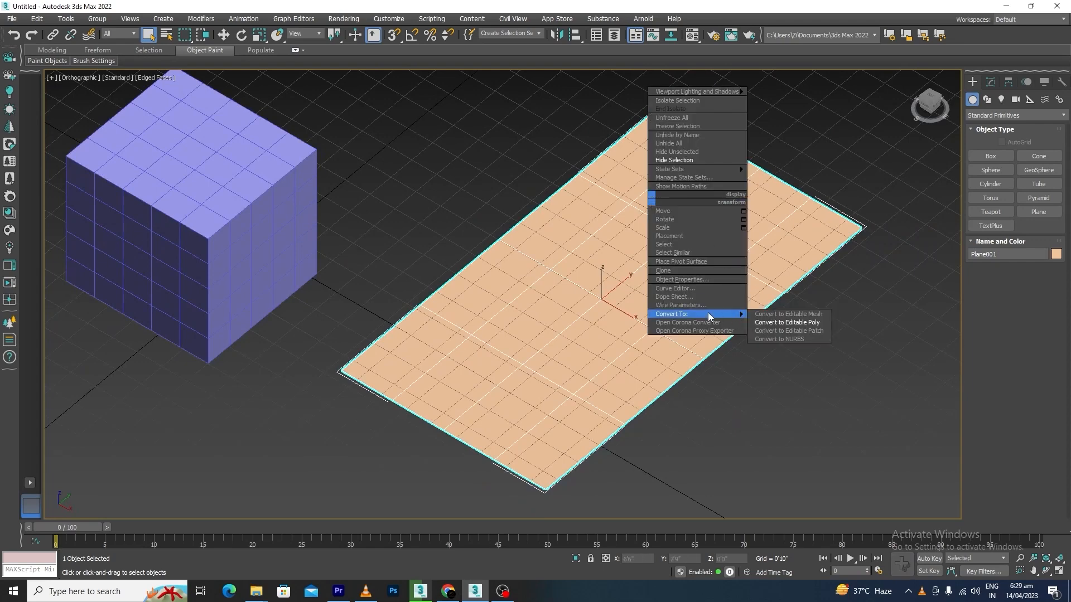
pyautogui.click(784, 322)
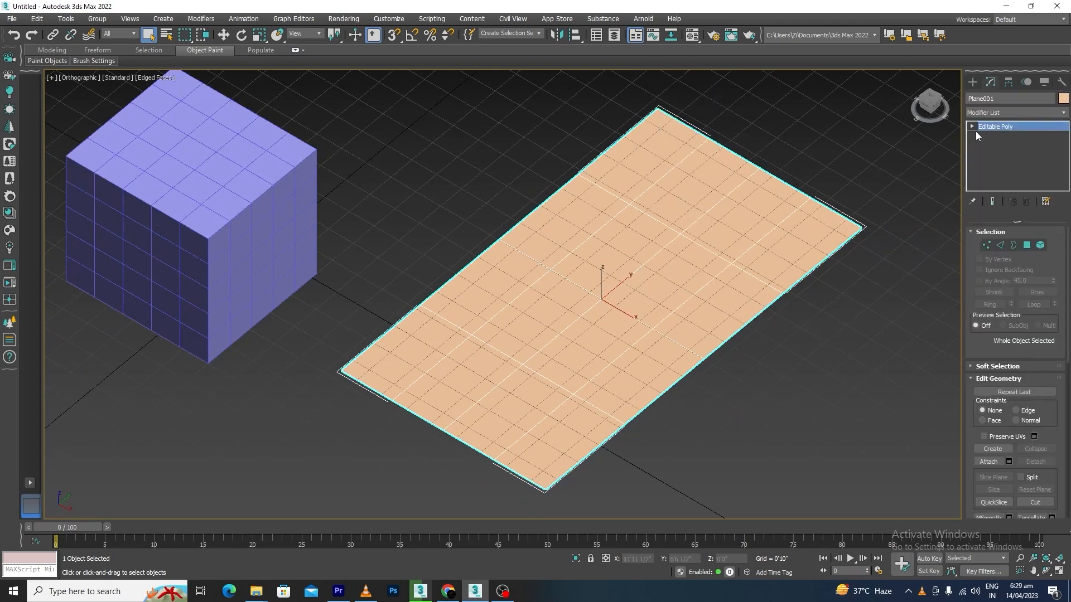
# - Select one inner polygon of the plane at Polygon level and tessellate it twice
pyautogui.click(1027, 245)
pyautogui.scroll(5, 638, 239)
pyautogui.click(614, 257)
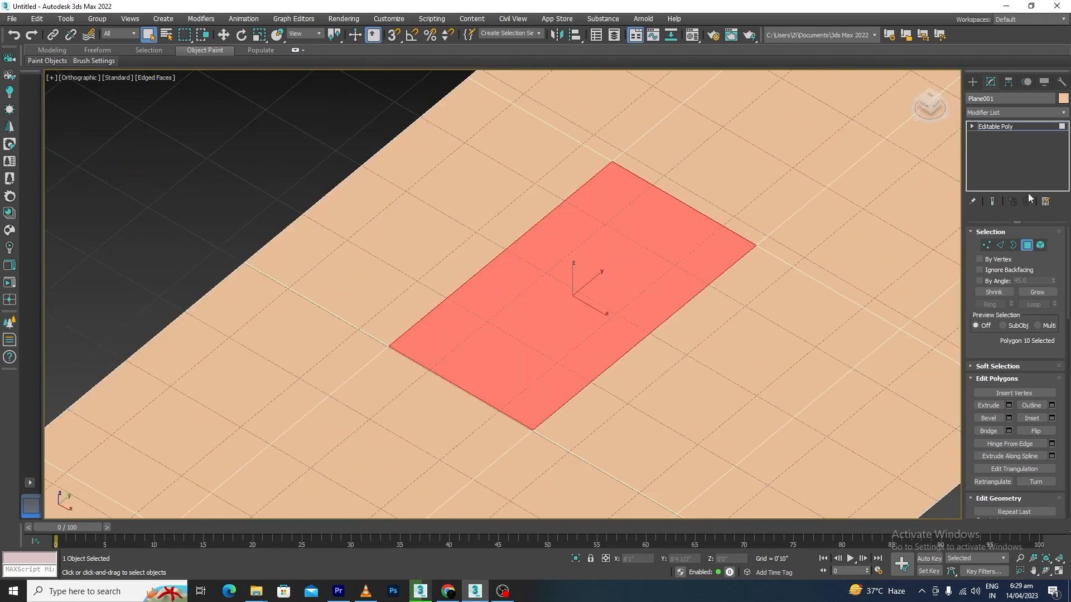
pyautogui.moveTo(1068, 273); pyautogui.dragTo(1066, 359)
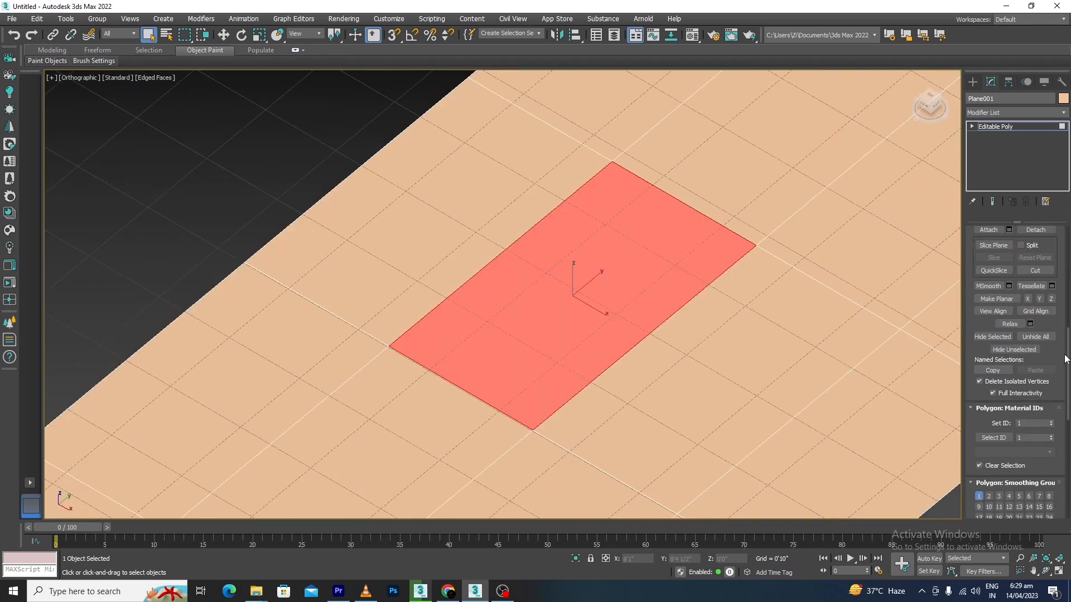
pyautogui.click(1031, 286)
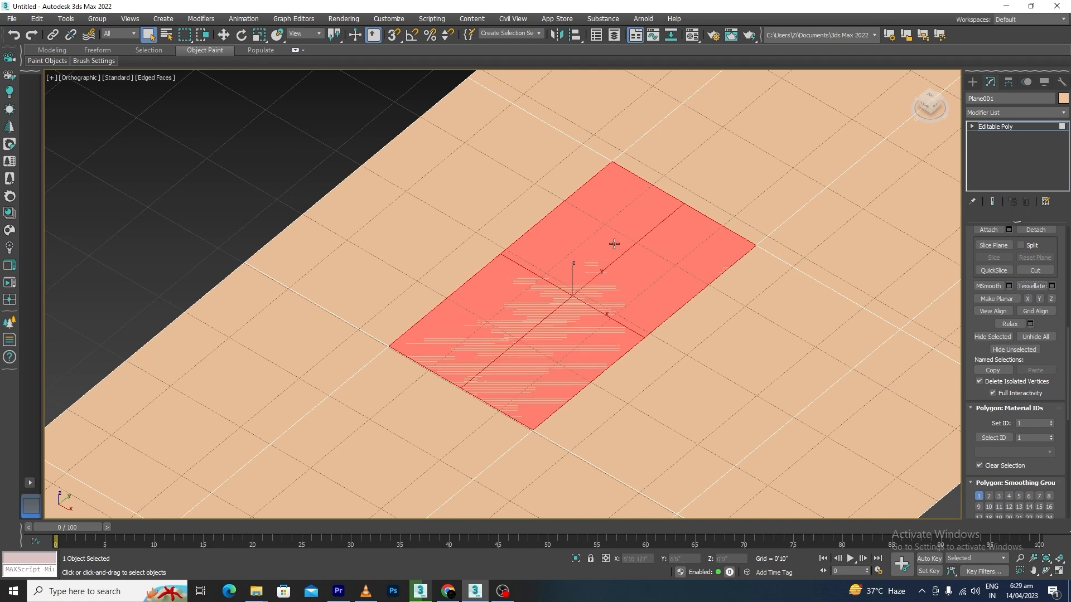
pyautogui.click(1031, 286)
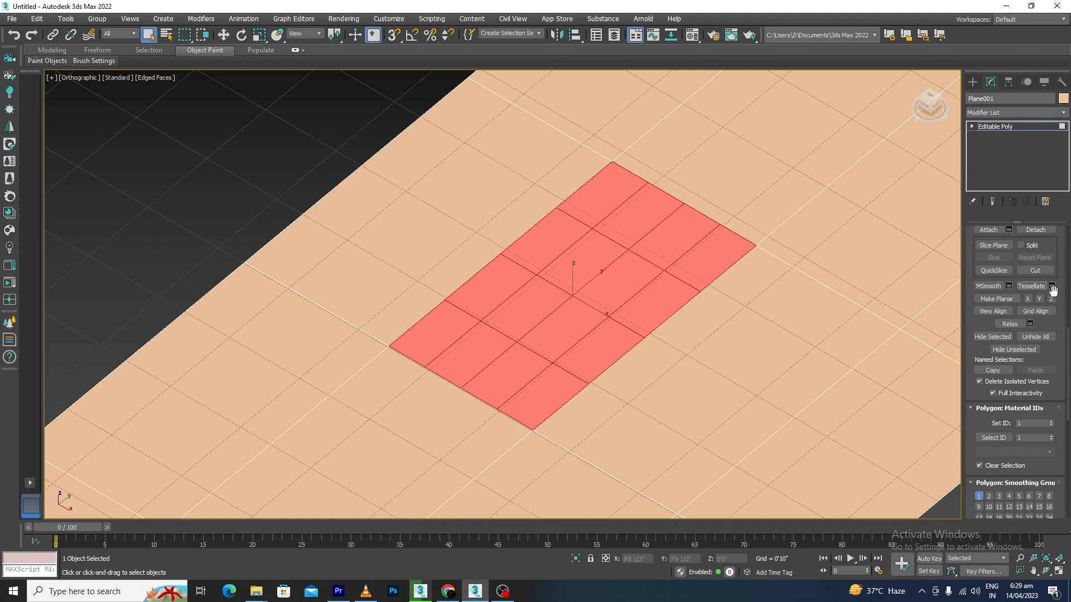
# - Select another inner polygon of the plane and tessellate it twice using the Face type
pyautogui.scroll(-4, 691, 254)
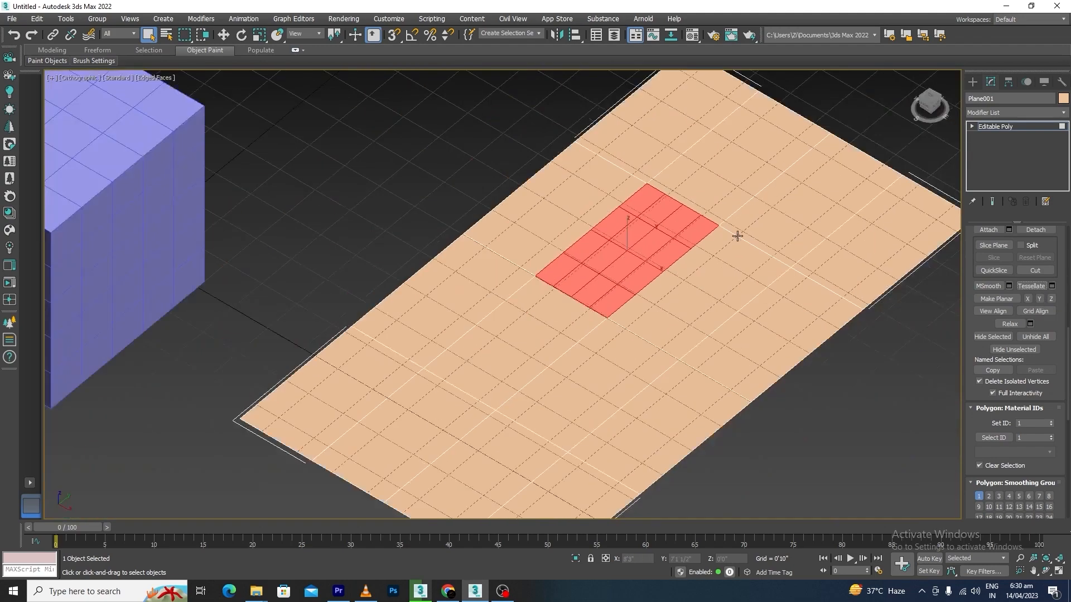
pyautogui.scroll(1, 583, 373)
pyautogui.scroll(5, 713, 342)
pyautogui.click(704, 333)
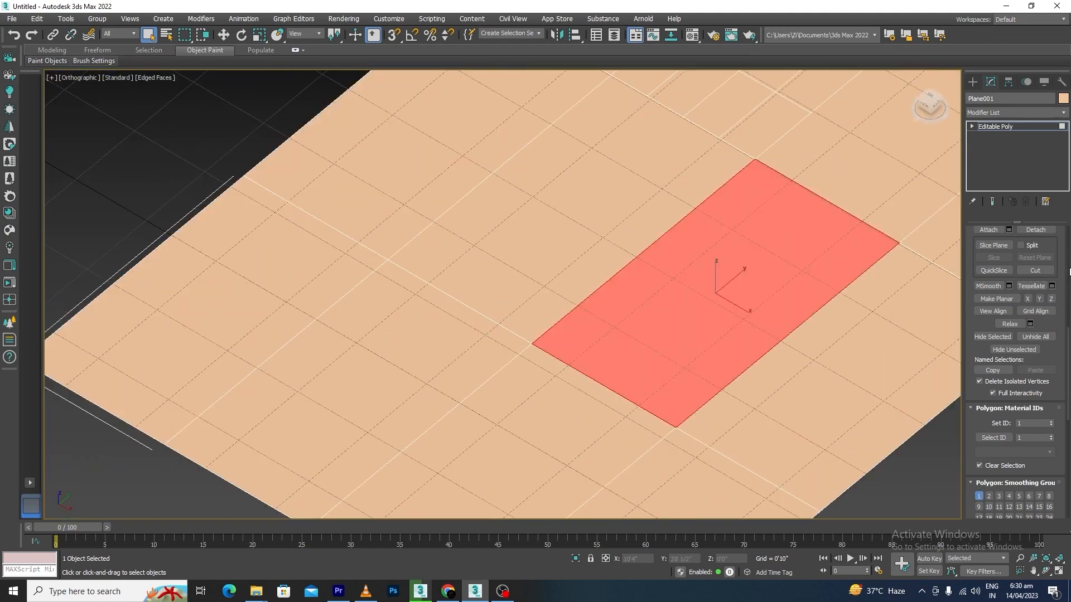
pyautogui.click(1052, 285)
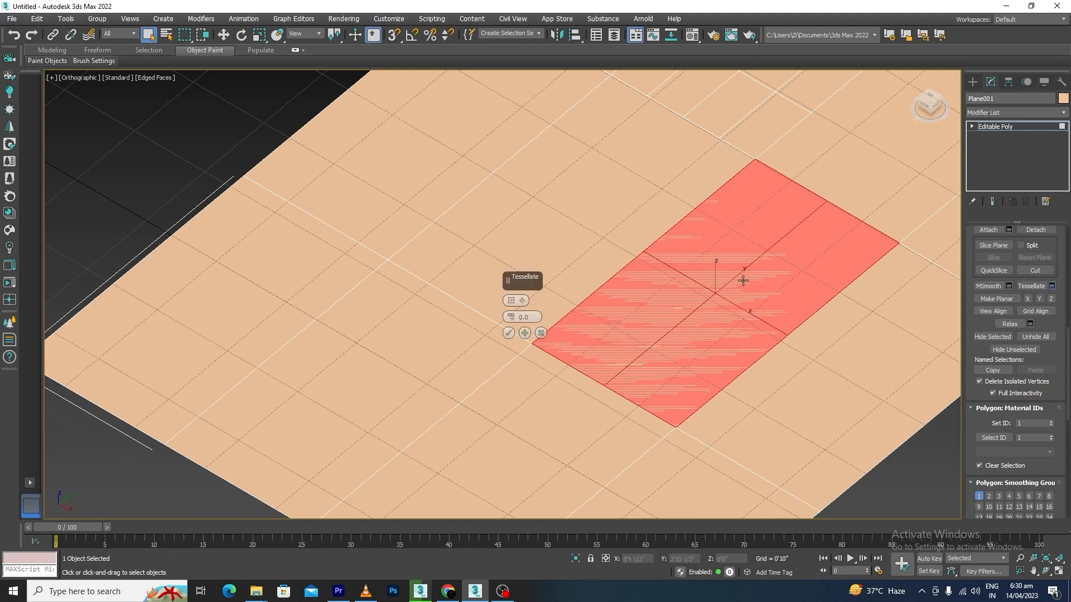
pyautogui.click(521, 302)
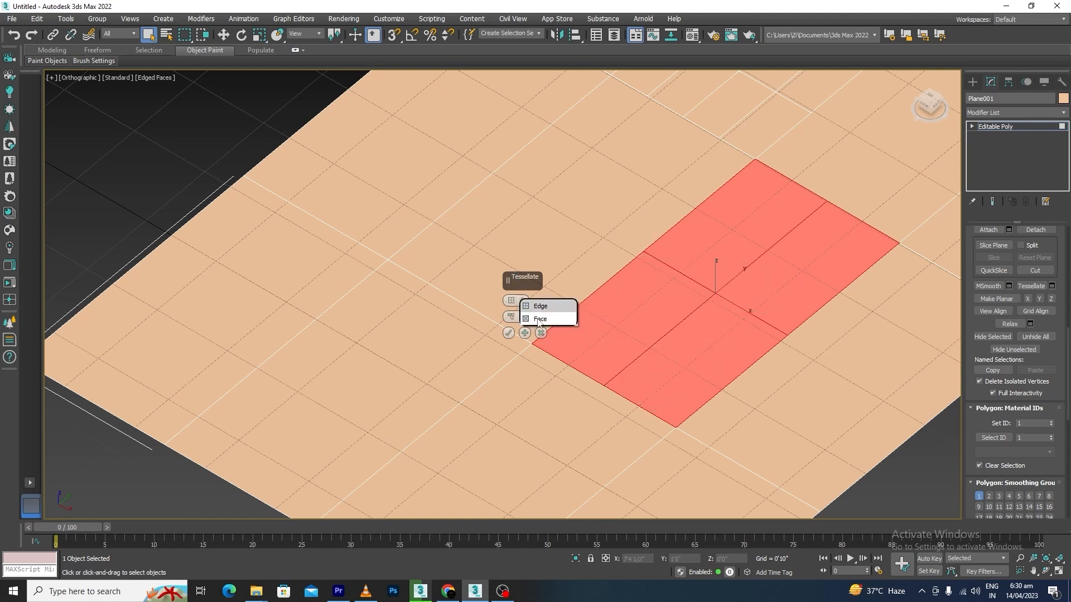
pyautogui.click(539, 319)
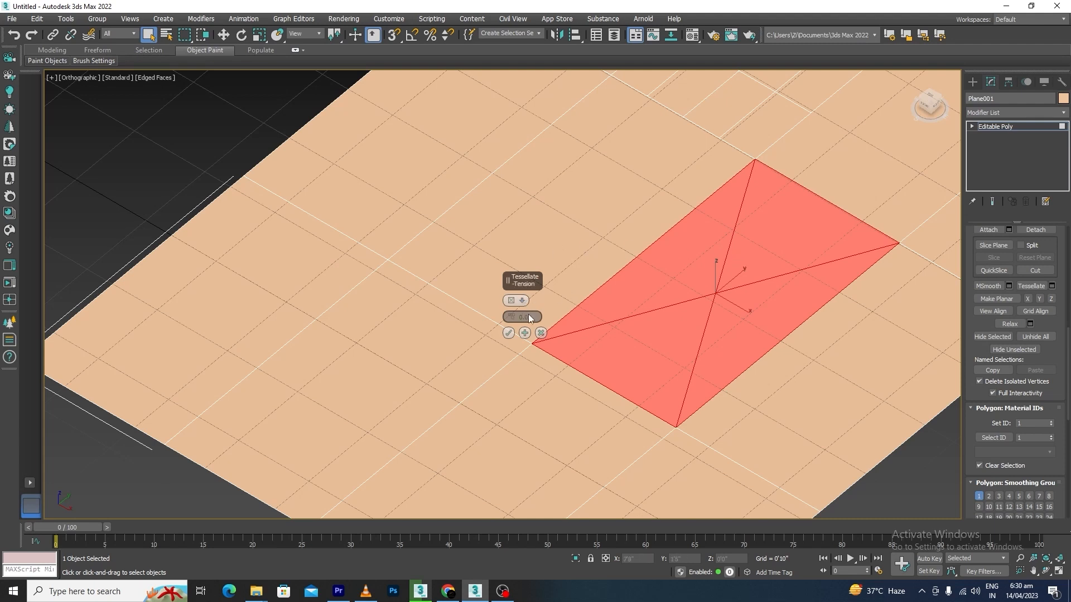
pyautogui.click(509, 333)
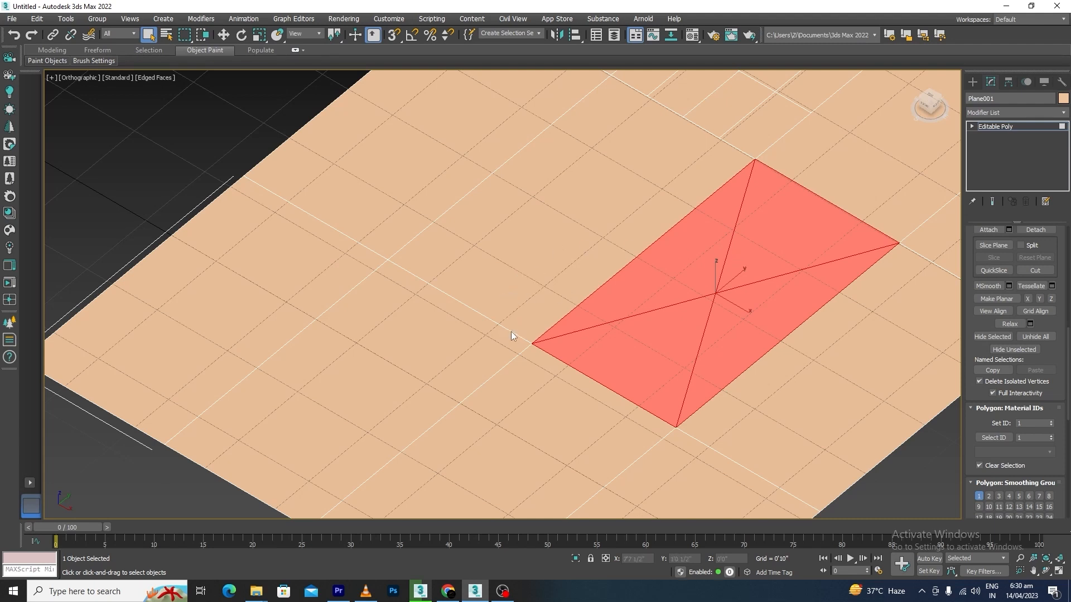
pyautogui.click(1032, 286)
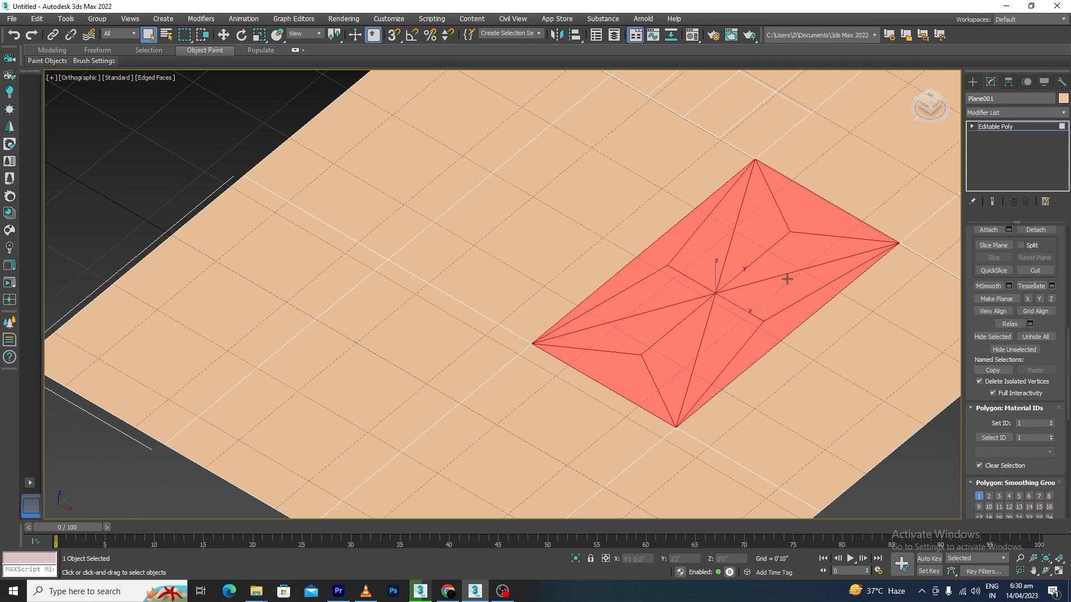
pyautogui.scroll(3, 787, 279)
pyautogui.scroll(-3, 489, 277)
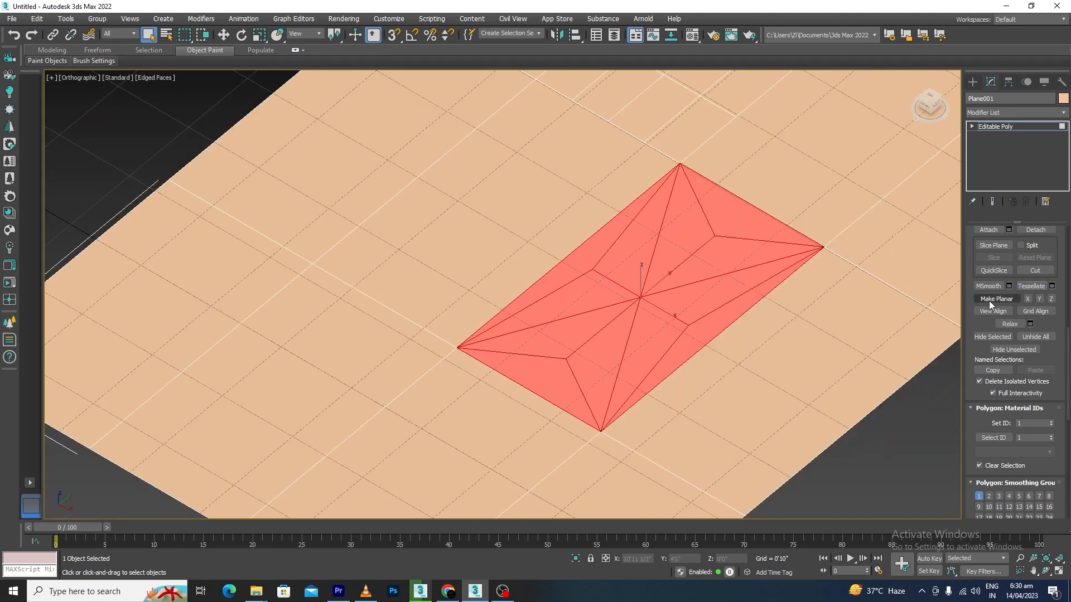
# - Leave the plane's Polygon level and create a teapot beside the box with a radius of about 8'10" and 17 segments
pyautogui.scroll(-5, 524, 230)
pyautogui.click(972, 127)
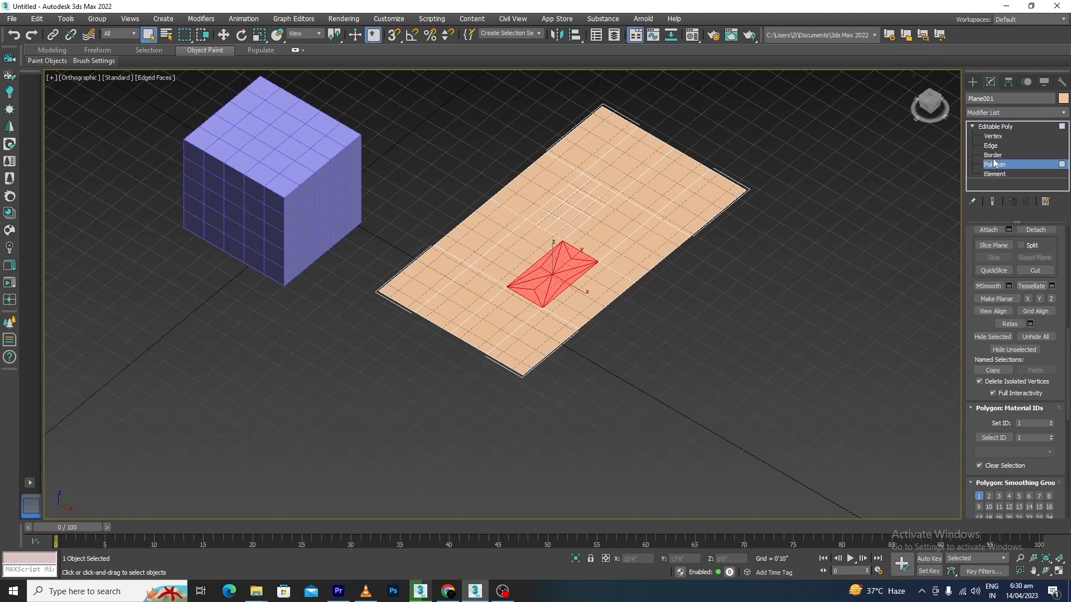
pyautogui.click(994, 126)
pyautogui.click(973, 82)
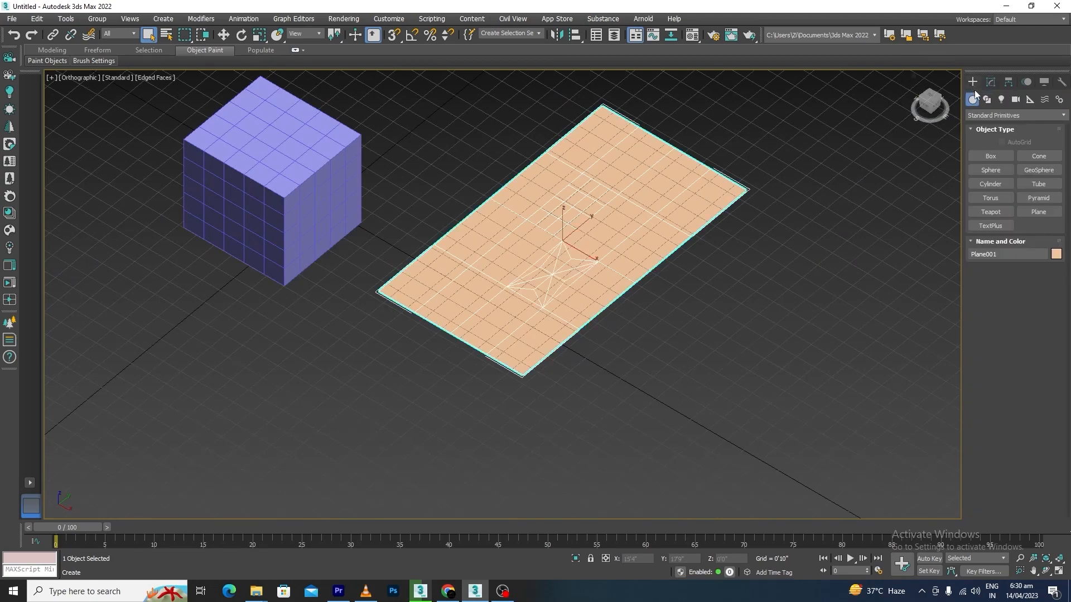
pyautogui.click(991, 212)
pyautogui.scroll(-5, 460, 307)
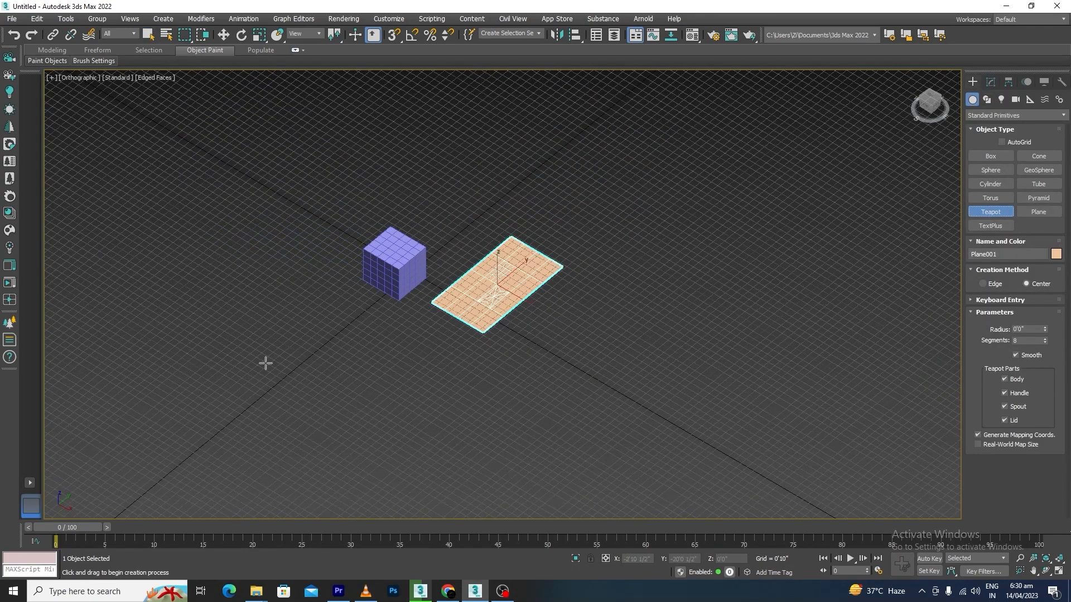
pyautogui.moveTo(265, 363); pyautogui.dragTo(304, 417)
pyautogui.rightClick(306, 415)
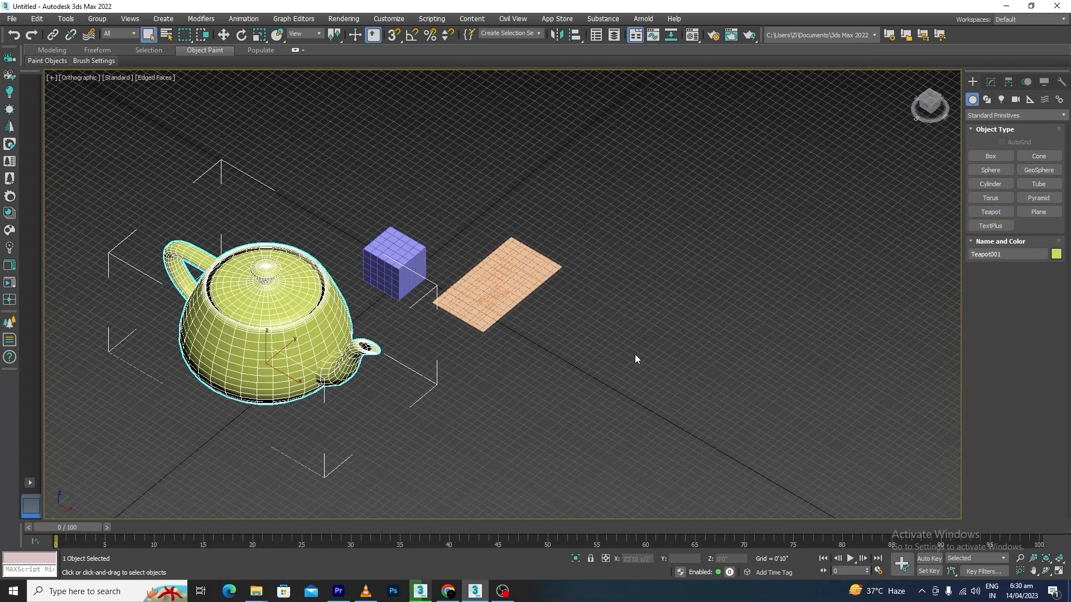
pyautogui.click(991, 82)
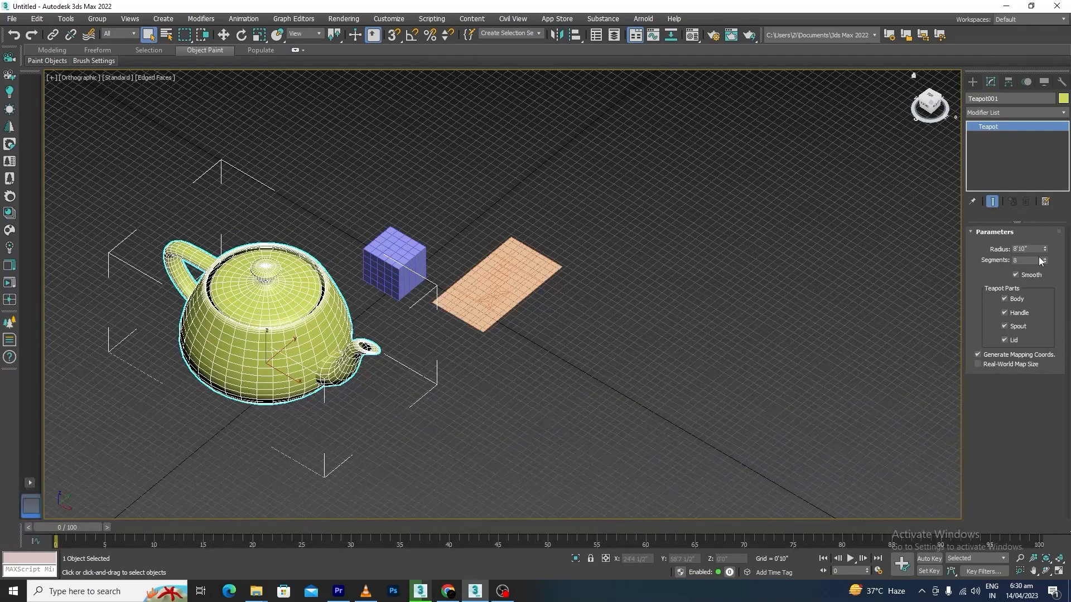
pyautogui.moveTo(1044, 261); pyautogui.dragTo(1045, 240)
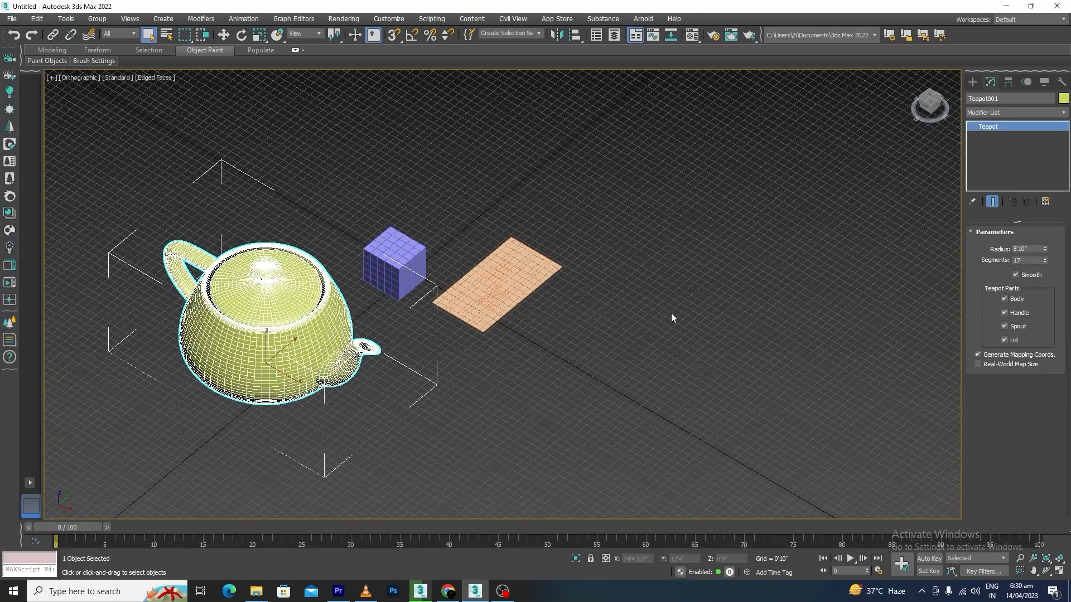
# - In the Front view, move the teapot away from the box to about X -21'3 1/2" and raise it to about Z 10'2 1/2"
pyautogui.press('f')
pyautogui.press('w')
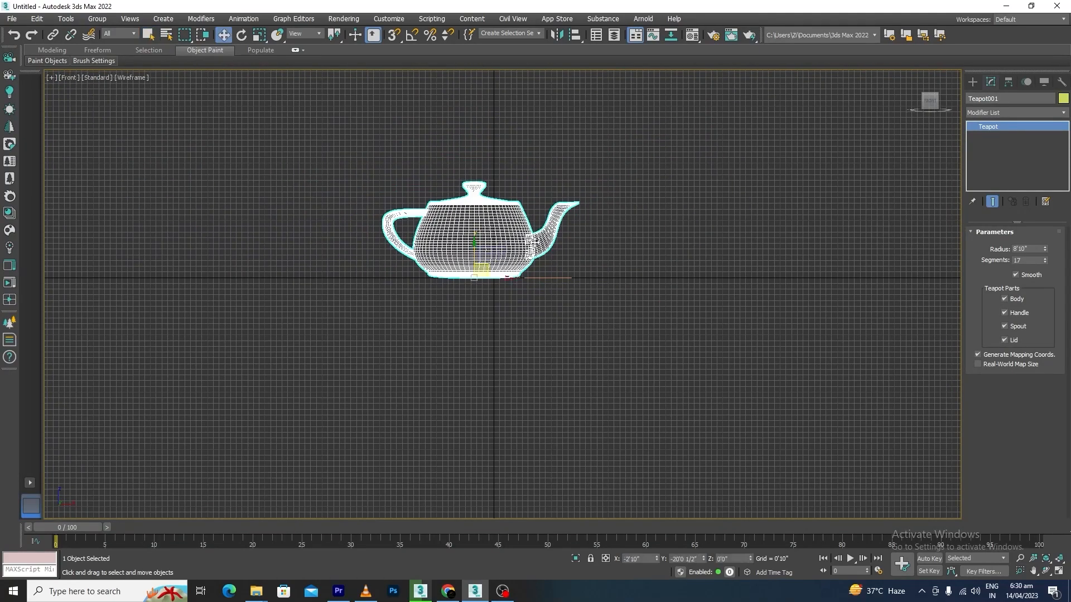
pyautogui.moveTo(505, 277); pyautogui.dragTo(378, 277)
pyautogui.moveTo(314, 209); pyautogui.dragTo(470, 286, button='middle')
pyautogui.scroll(-5, 470, 286)
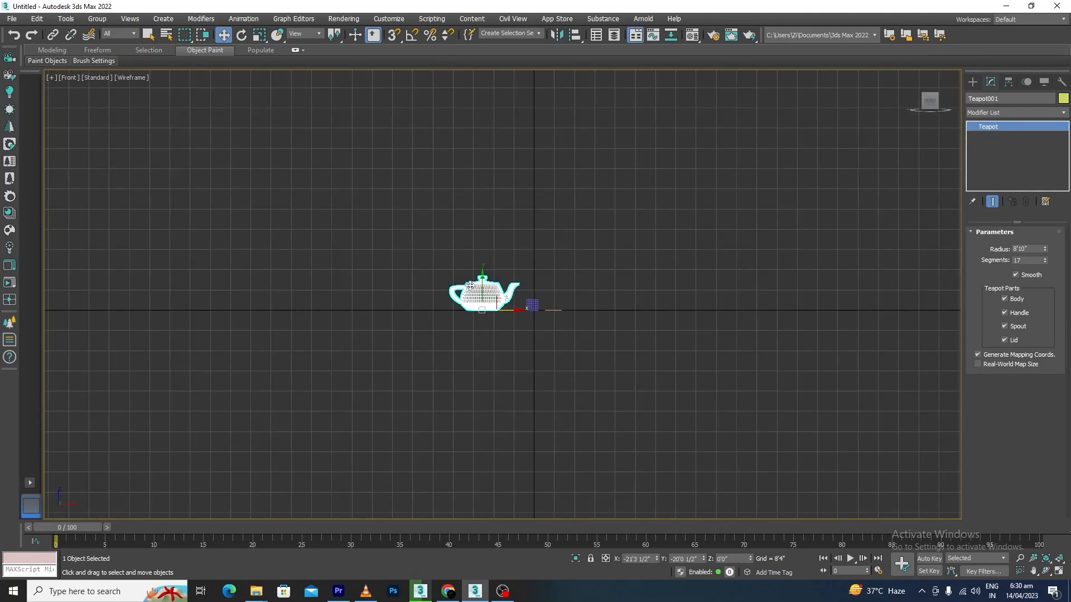
pyautogui.scroll(5, 470, 286)
pyautogui.moveTo(549, 361); pyautogui.dragTo(563, 261)
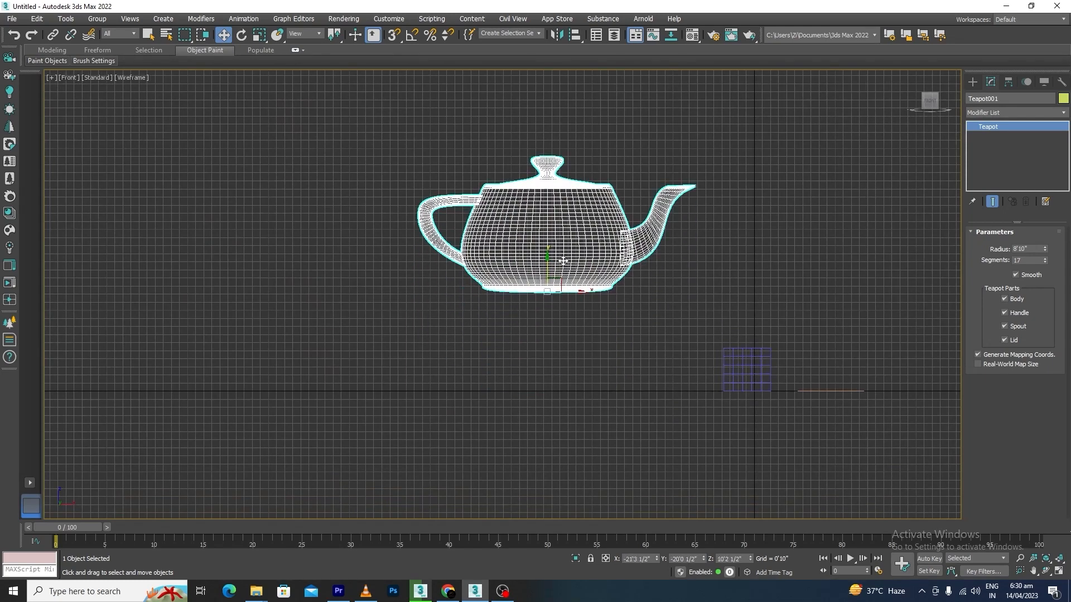
# - Convert the teapot to an Editable Poly
pyautogui.rightClick(566, 214)
pyautogui.moveTo(590, 327)
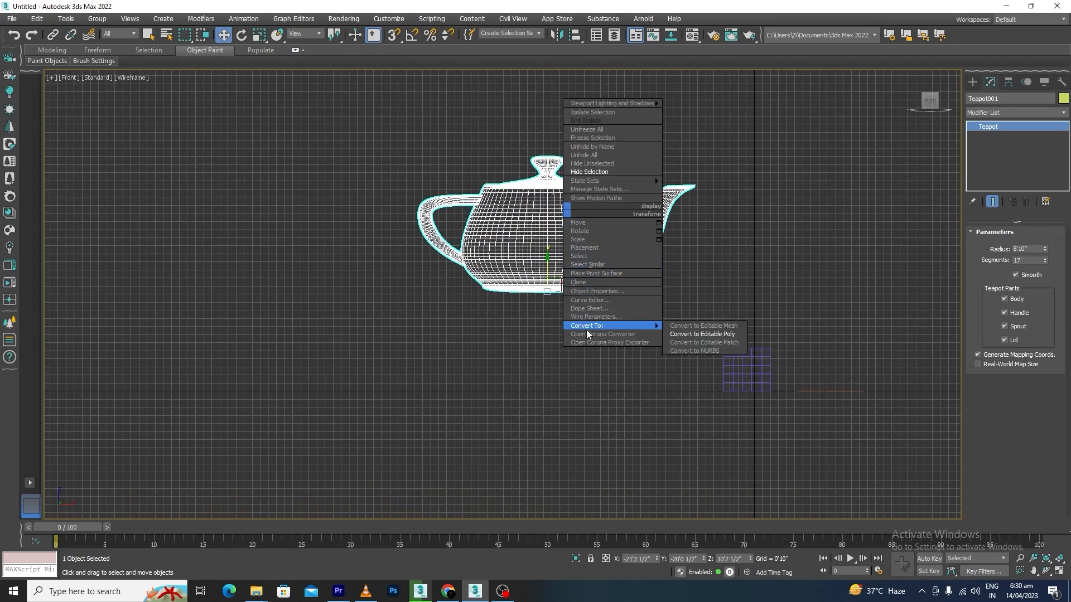
pyautogui.click(730, 335)
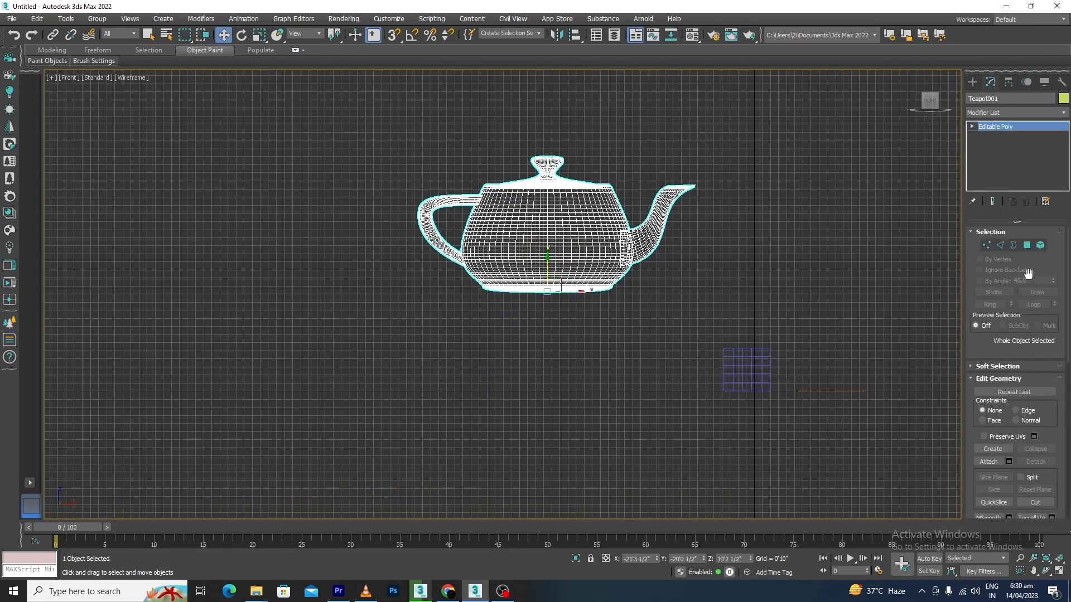
# - At Polygon level, select all polygons of the teapot's lower body and base
pyautogui.scroll(6, 563, 276)
pyautogui.press('4')
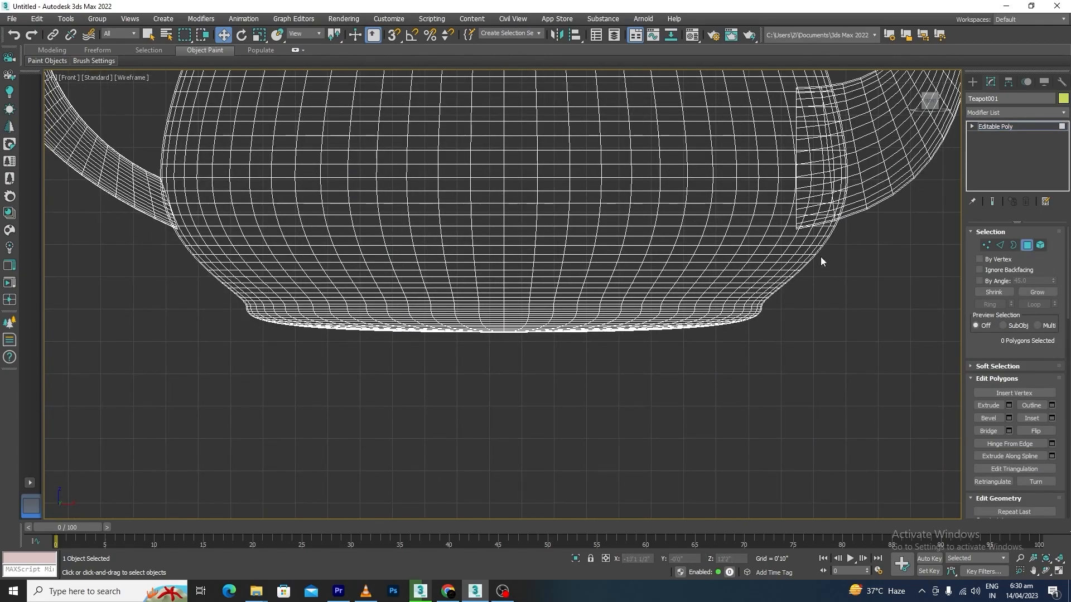
pyautogui.moveTo(837, 258); pyautogui.dragTo(725, 299)
pyautogui.moveTo(216, 337); pyautogui.dragTo(163, 366)
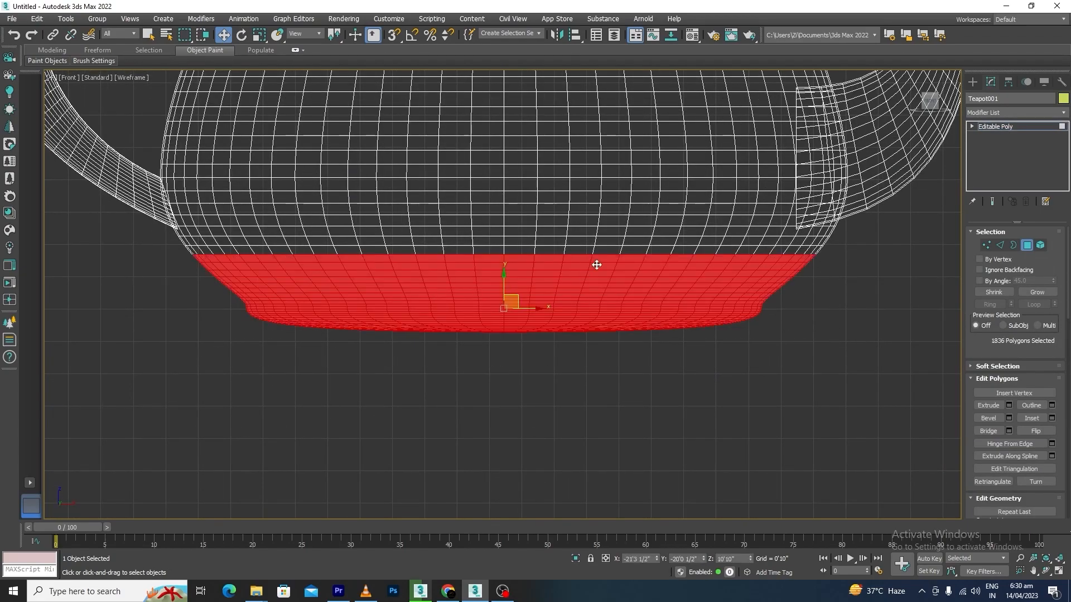
# - Make the selected base polygons planar along the X axis and show the teapot shaded
pyautogui.scroll(-5, 598, 263)
pyautogui.keyDown('alt'); pyautogui.moveTo(641, 256); pyautogui.dragTo(669, 303, button='middle'); pyautogui.keyUp('alt')
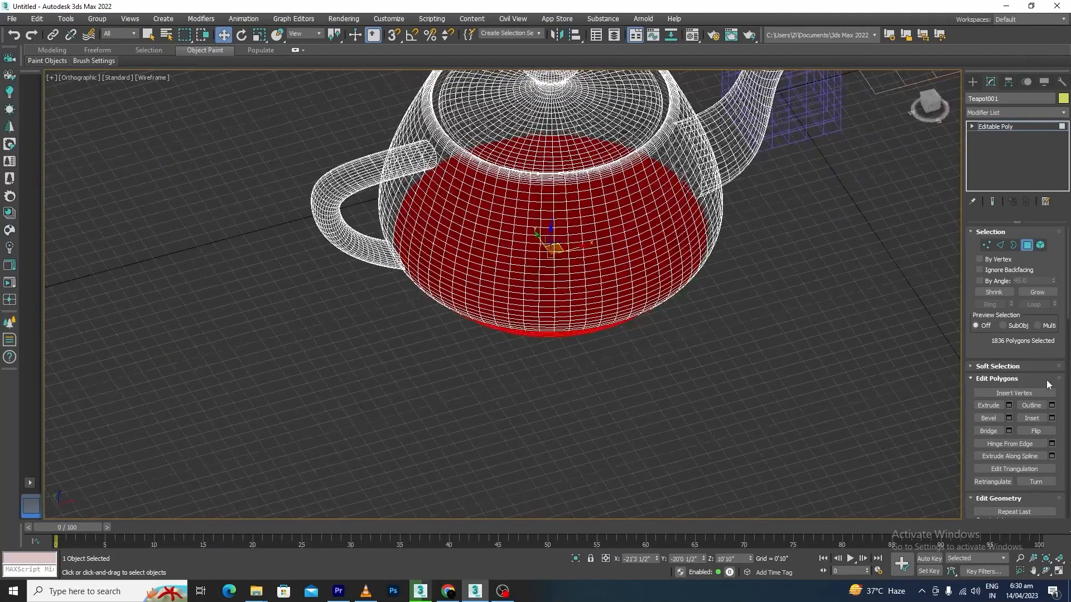
pyautogui.scroll(-6, 1062, 362)
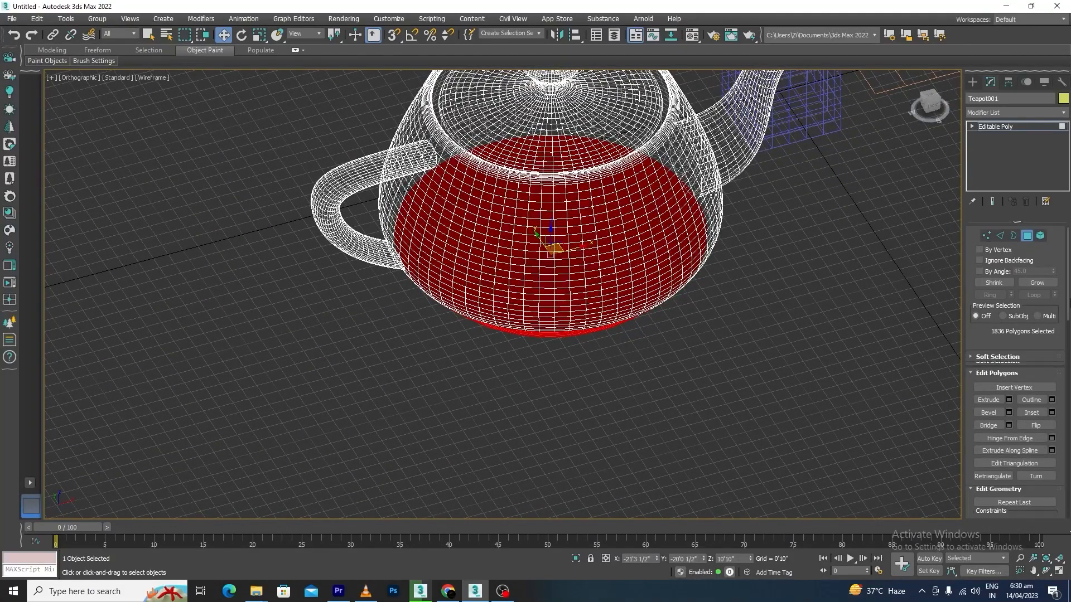
pyautogui.scroll(1, 1062, 394)
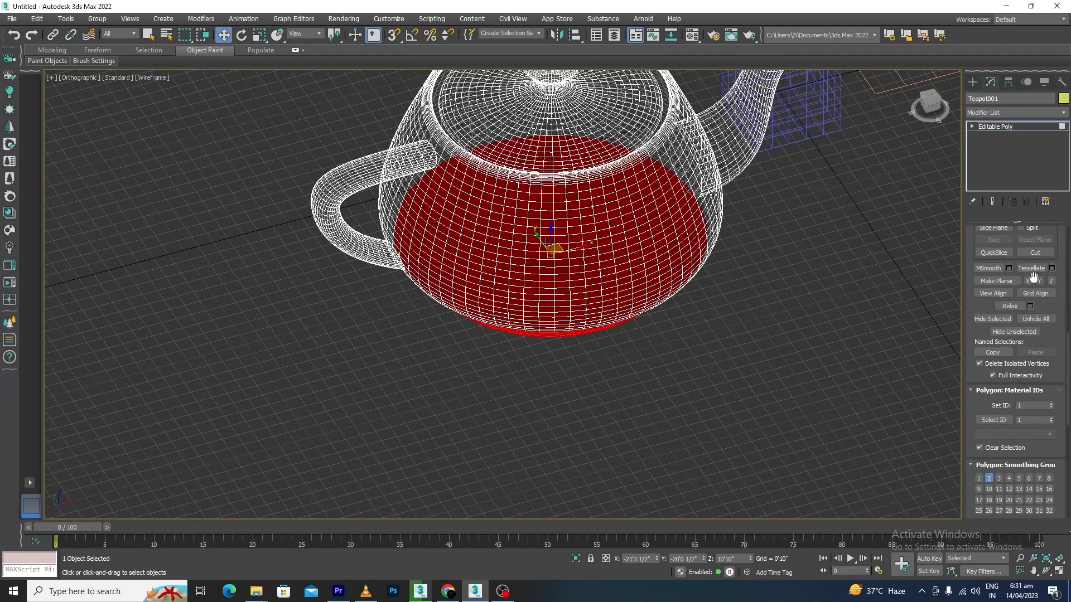
pyautogui.click(1028, 281)
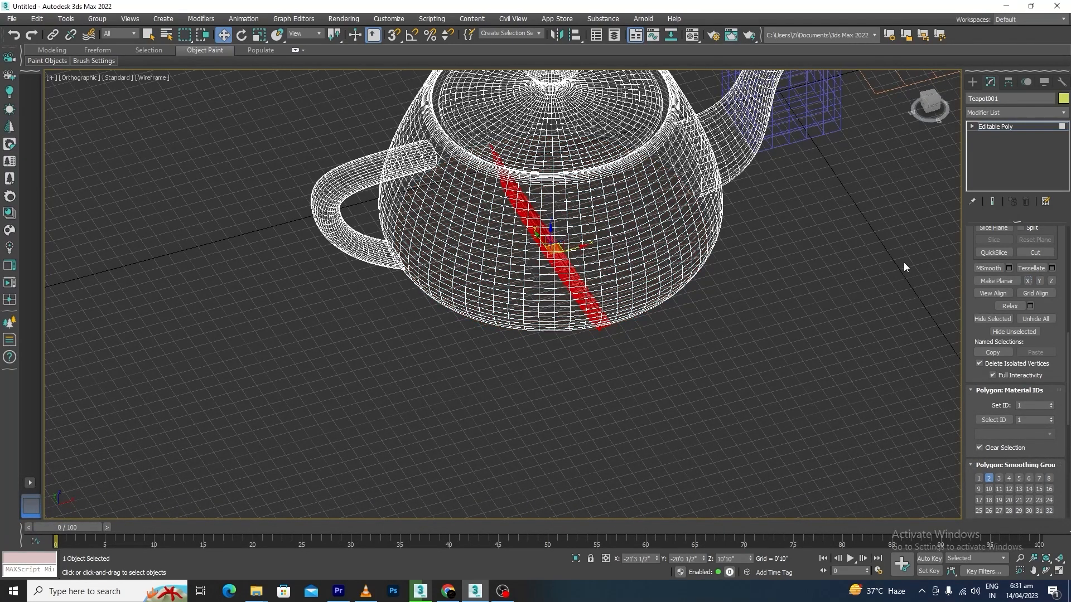
pyautogui.moveTo(617, 320)
pyautogui.keyDown('alt'); pyautogui.mouseDown(button='middle')
pyautogui.moveTo(613, 329)
pyautogui.moveTo(615, 289)
pyautogui.moveTo(624, 303)
pyautogui.moveTo(548, 232)
pyautogui.moveTo(486, 270)
pyautogui.moveTo(641, 318)
pyautogui.moveTo(595, 323)
pyautogui.mouseUp(button='middle'); pyautogui.keyUp('alt')
pyautogui.press('F3')
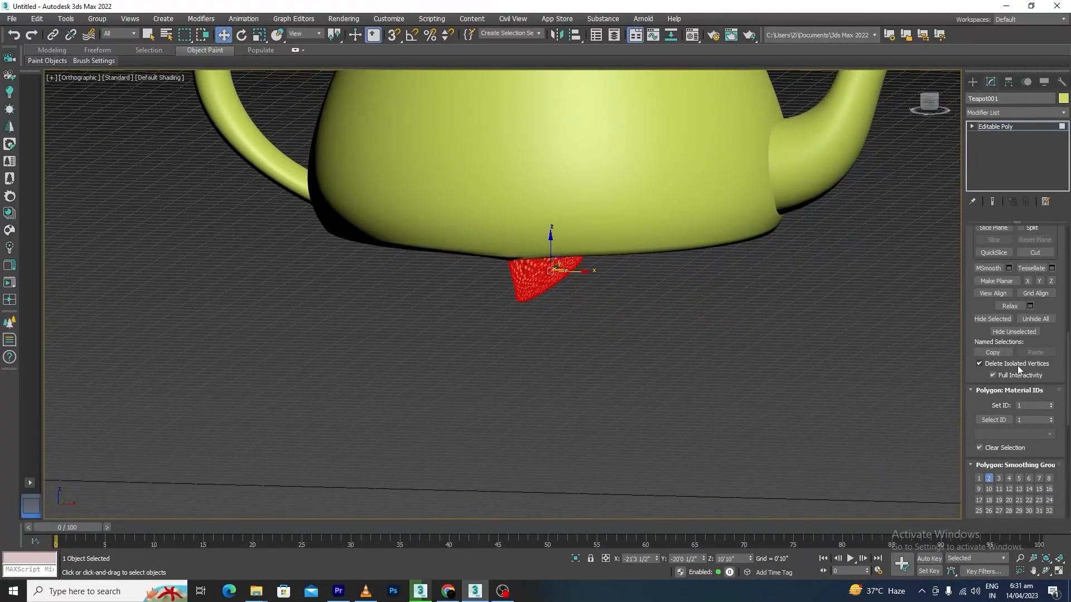
# - Make the selected base polygons planar along the Y and Z axes as well
pyautogui.click(1028, 281)
pyautogui.keyDown('alt'); pyautogui.moveTo(691, 254); pyautogui.dragTo(582, 332, button='middle'); pyautogui.keyUp('alt')
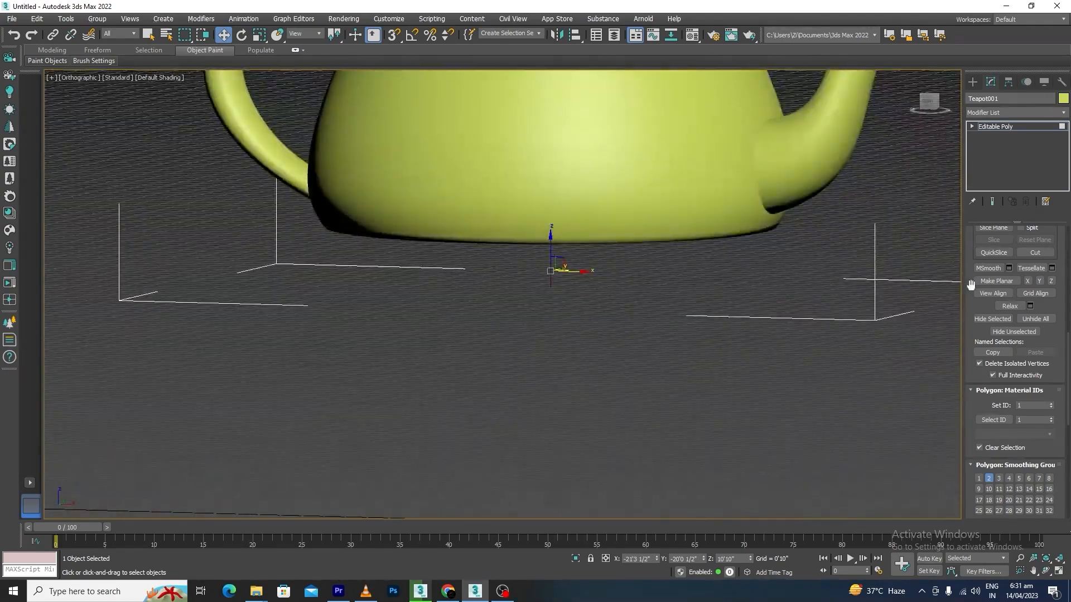
pyautogui.click(1052, 281)
pyautogui.scroll(2, 543, 246)
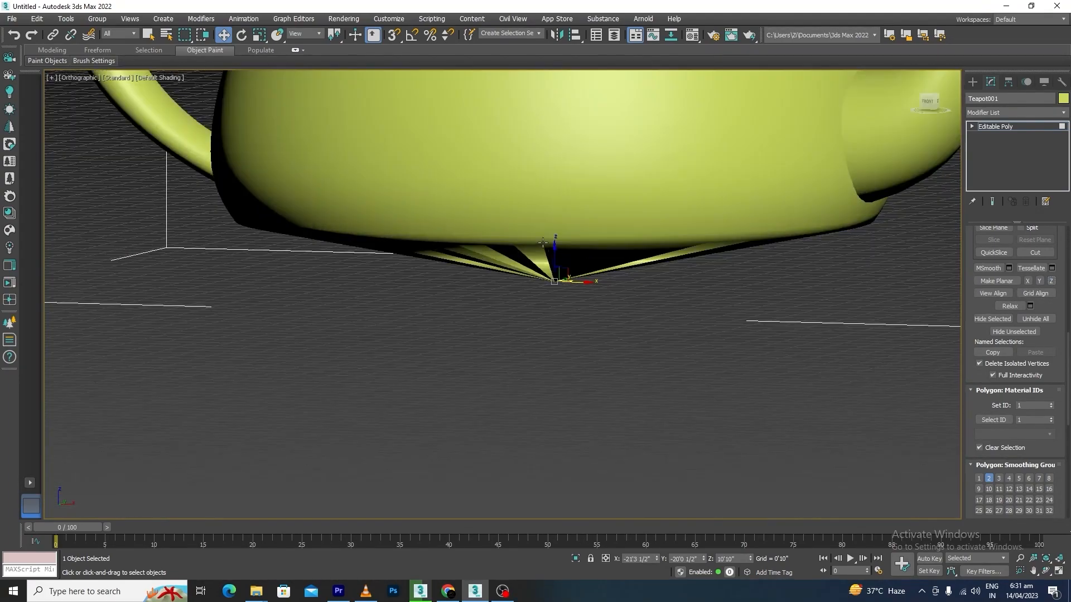
# - Raise the flattened base polygons to about Z 11'9 1/2" and inspect the teapot's underside
pyautogui.moveTo(555, 259); pyautogui.dragTo(555, 225)
pyautogui.keyDown('alt'); pyautogui.moveTo(555, 224); pyautogui.dragTo(605, 309, button='middle'); pyautogui.keyUp('alt')
pyautogui.keyDown('alt'); pyautogui.moveTo(512, 294); pyautogui.dragTo(536, 359, button='middle'); pyautogui.keyUp('alt')
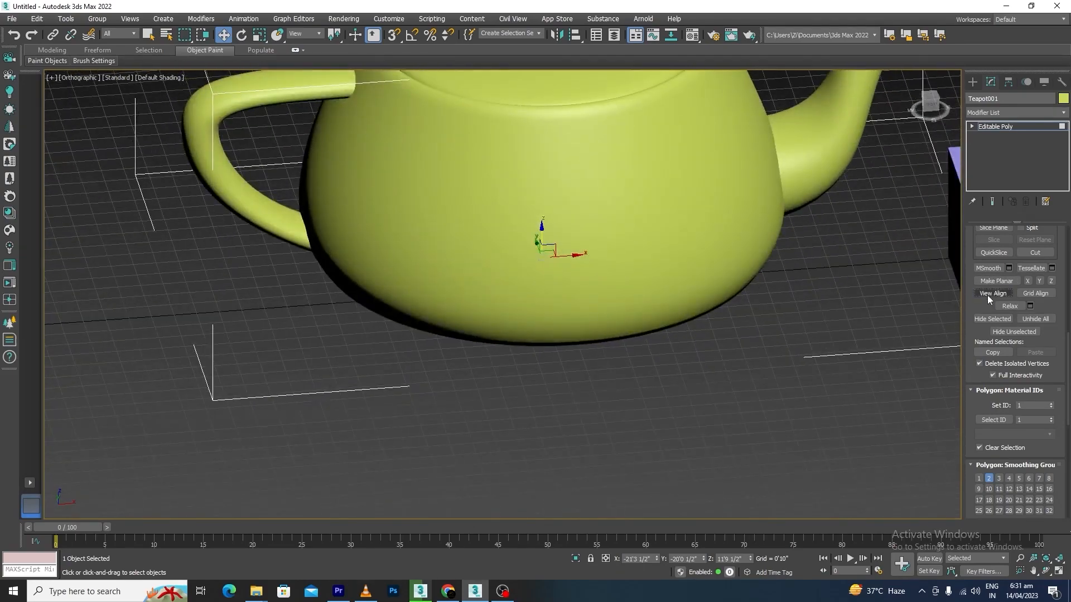
pyautogui.scroll(-5, 726, 356)
pyautogui.keyDown('alt'); pyautogui.moveTo(728, 359); pyautogui.dragTo(726, 293, button='middle'); pyautogui.keyUp('alt')
pyautogui.scroll(5, 649, 293)
pyautogui.scroll(3, 649, 294)
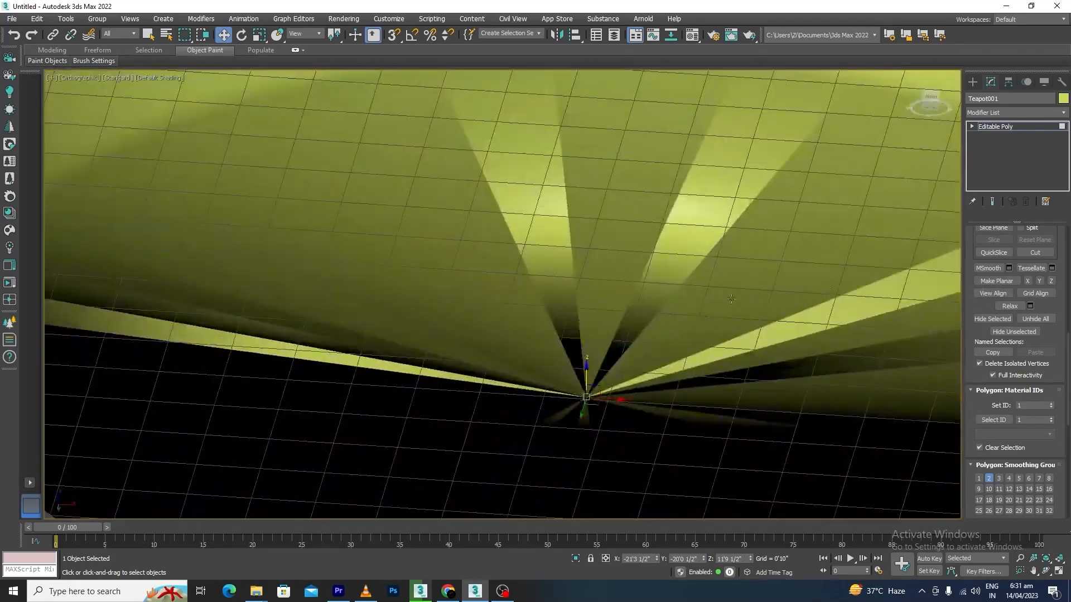
pyautogui.scroll(-3, 657, 310)
# - Undo the move and all the Make Planar operations on the teapot's base polygons
pyautogui.hotkey('ctrl', 'z')
pyautogui.hotkey('ctrl', 'z')
pyautogui.hotkey('ctrl', 'z')
pyautogui.hotkey('ctrl', 'z')
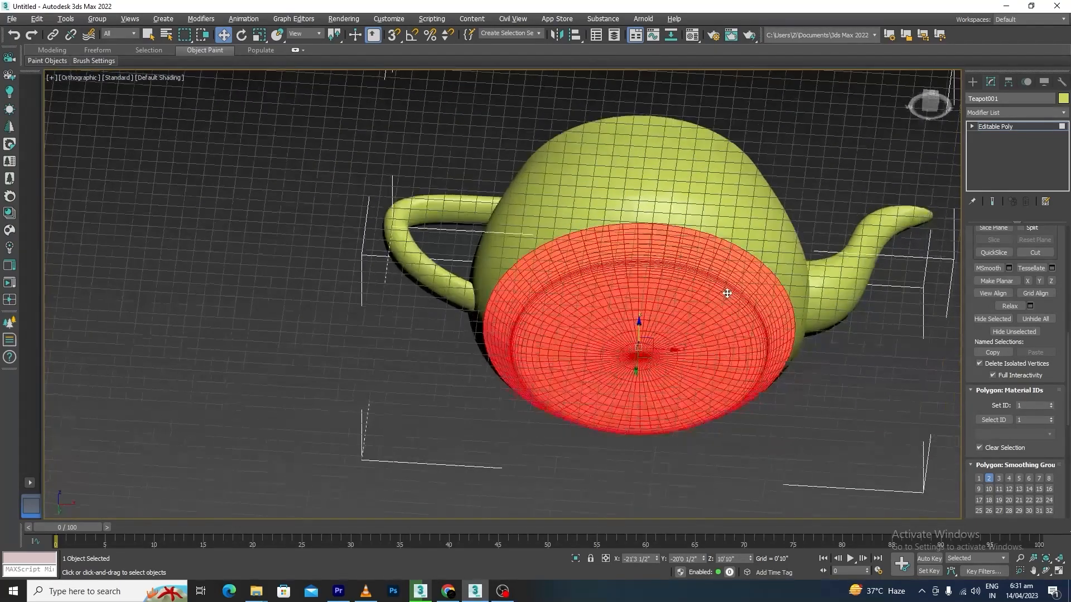
# - Apply View Align to the selected base polygons from the tilted underside view, inspect the shape, and undo the alignment
pyautogui.scroll(4, 669, 346)
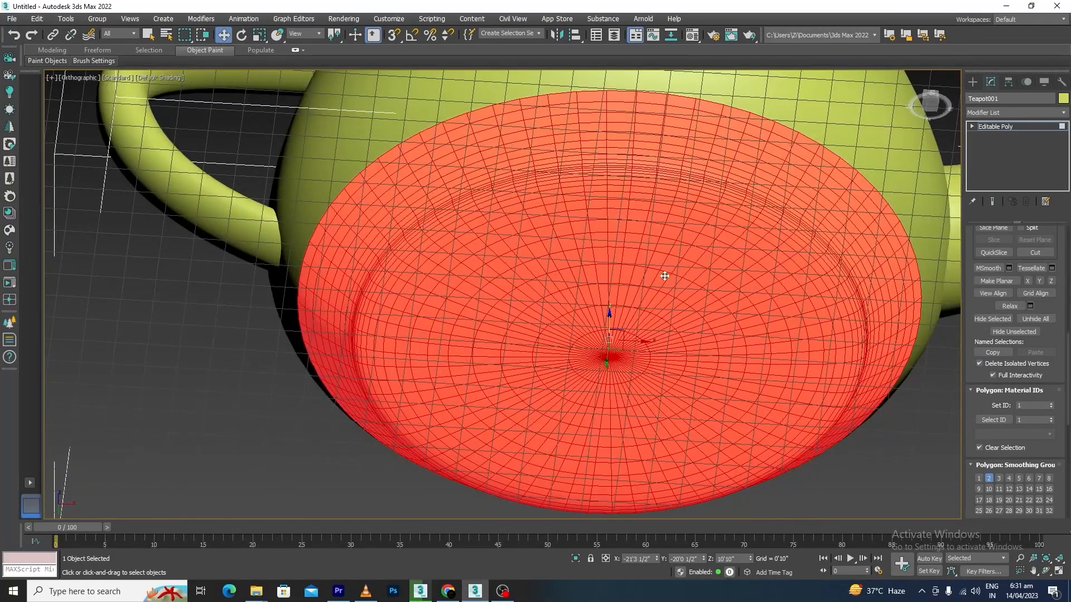
pyautogui.click(990, 292)
pyautogui.scroll(-5, 614, 312)
pyautogui.keyDown('alt'); pyautogui.moveTo(558, 334); pyautogui.dragTo(702, 353, button='middle'); pyautogui.keyUp('alt')
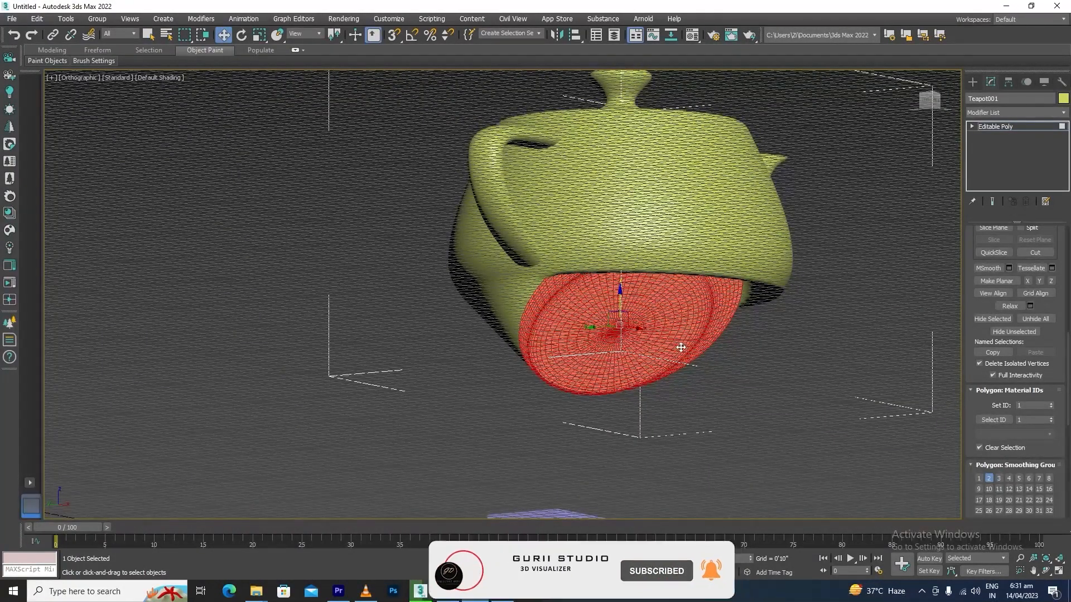
pyautogui.keyDown('alt'); pyautogui.moveTo(650, 329); pyautogui.dragTo(681, 347, button='middle'); pyautogui.keyUp('alt')
pyautogui.scroll(-4, 720, 343)
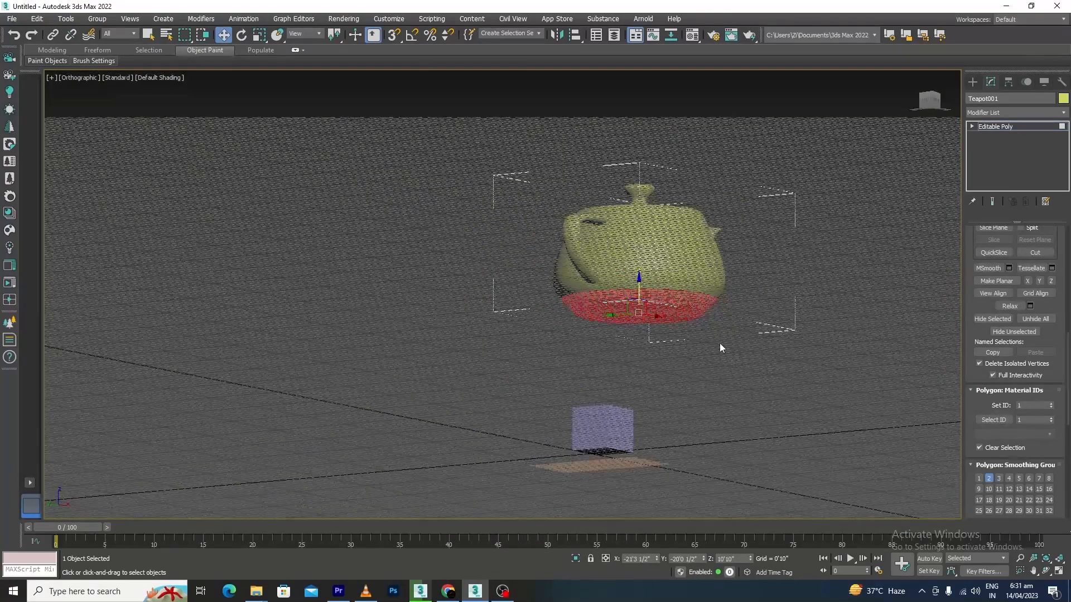
# - Apply Grid Align to the selected teapot base polygons from the Front view, inspect the shape from an angle, and undo the alignment
pyautogui.press('f')
pyautogui.scroll(-3, 729, 340)
pyautogui.scroll(-2, 728, 340)
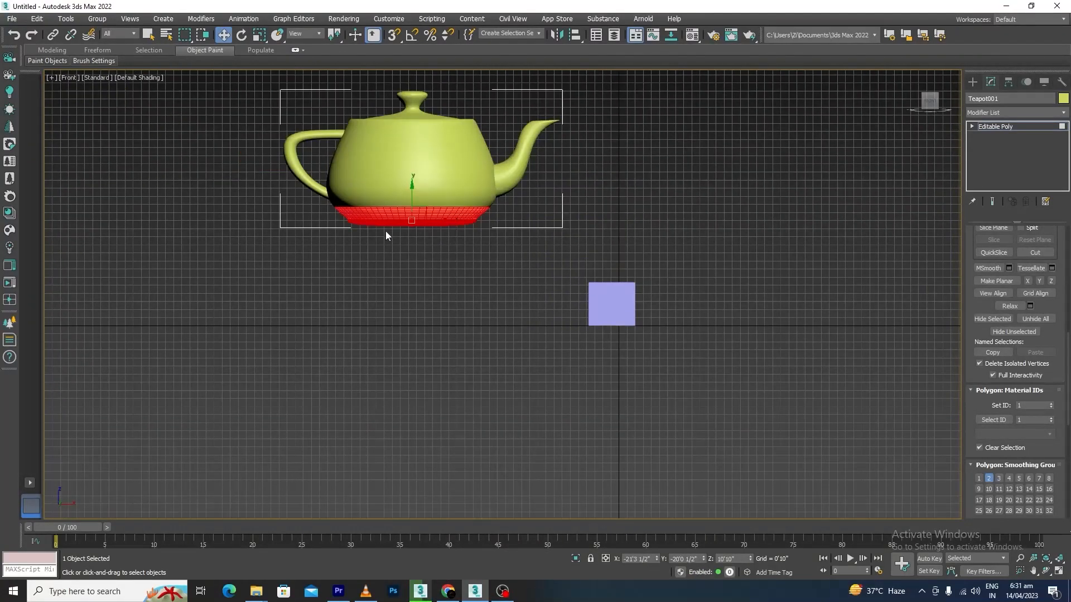
pyautogui.scroll(6, 386, 231)
pyautogui.moveTo(209, 306); pyautogui.dragTo(211, 305)
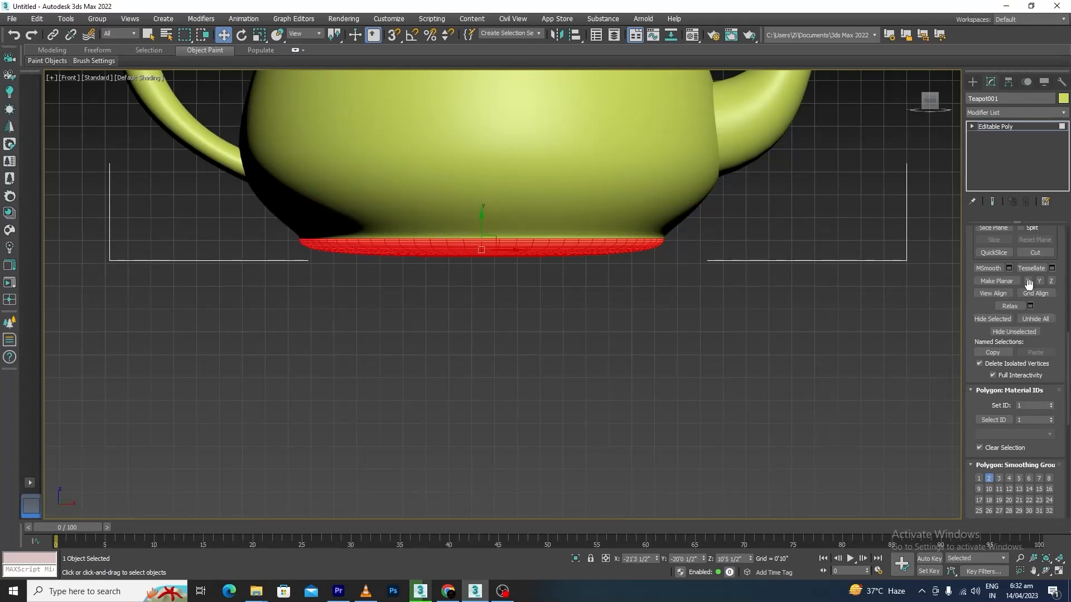
pyautogui.scroll(2, 1068, 334)
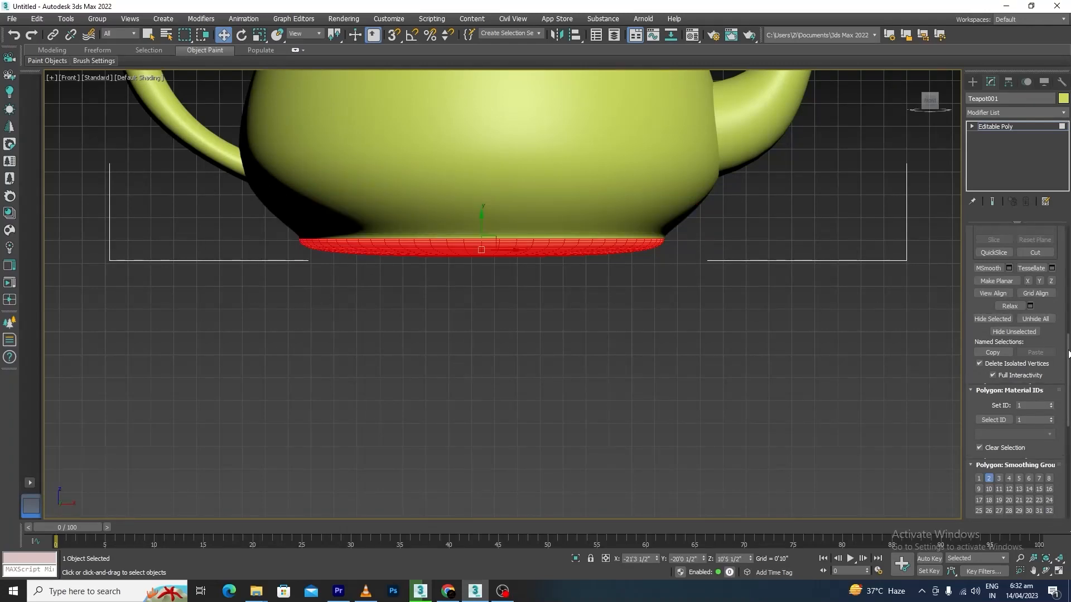
pyautogui.click(1038, 331)
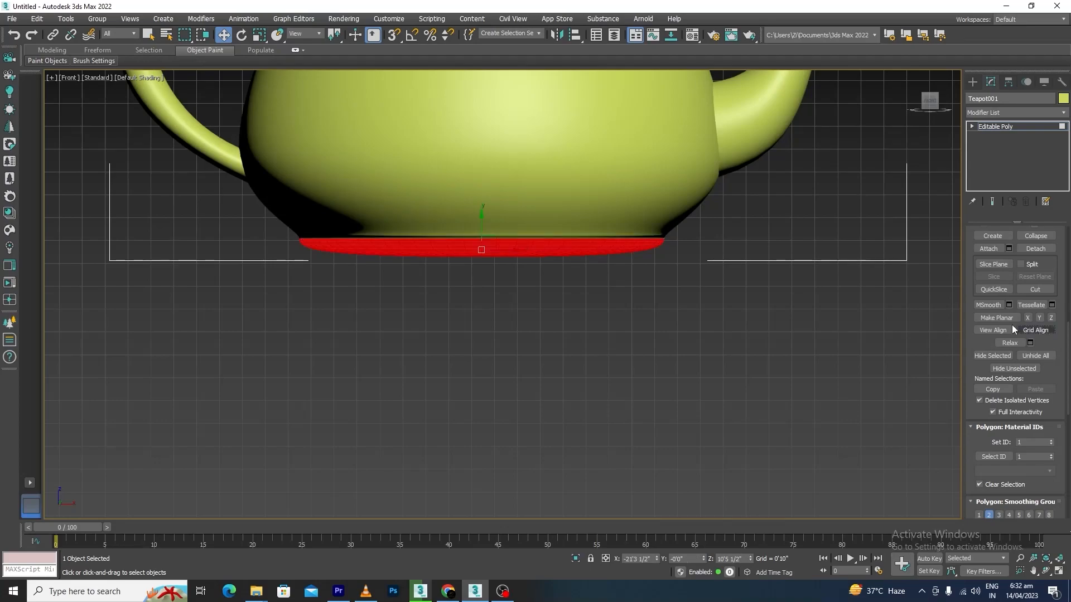
pyautogui.scroll(-3, 647, 326)
pyautogui.keyDown('alt'); pyautogui.moveTo(647, 326); pyautogui.dragTo(684, 337, button='middle'); pyautogui.keyUp('alt')
pyautogui.hotkey('ctrl', 'z')
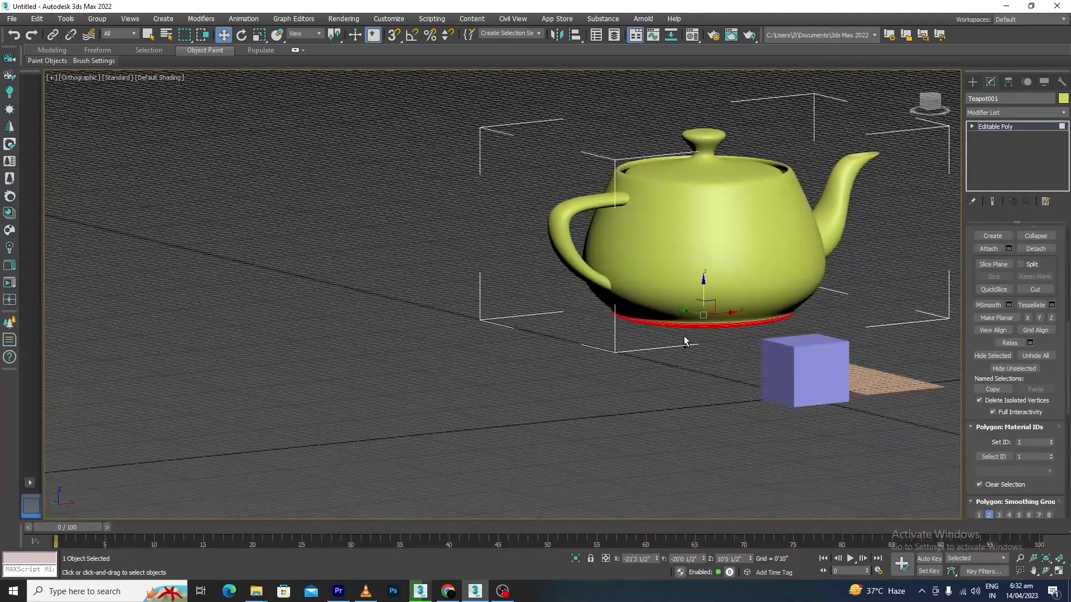
# - Grid Align the teapot's base polygons once more in the Front view, then undo it
pyautogui.press('l')
pyautogui.press('f')
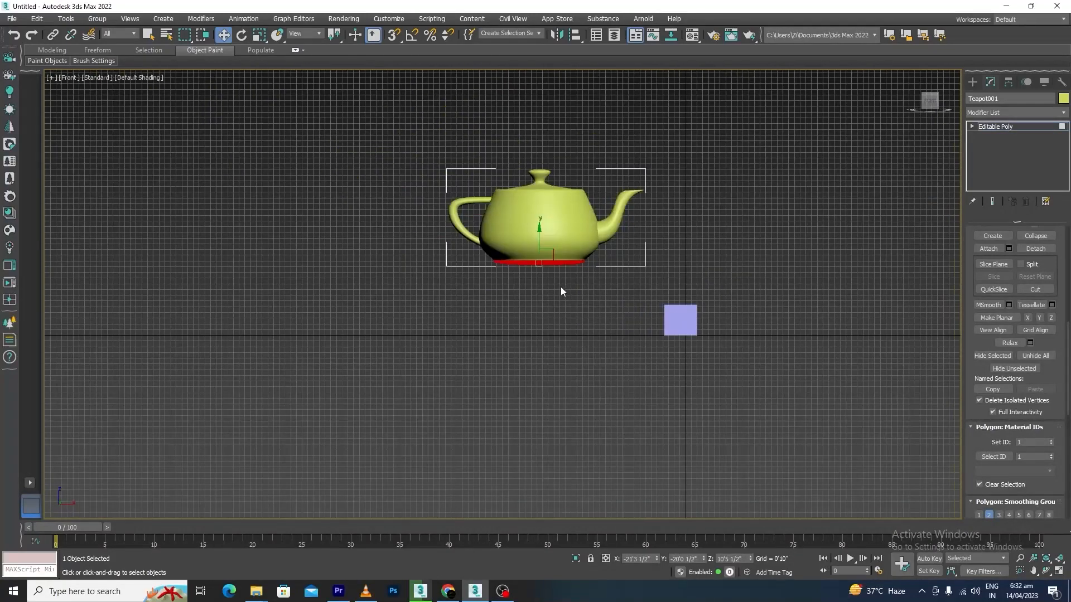
pyautogui.scroll(5, 561, 287)
pyautogui.click(1036, 330)
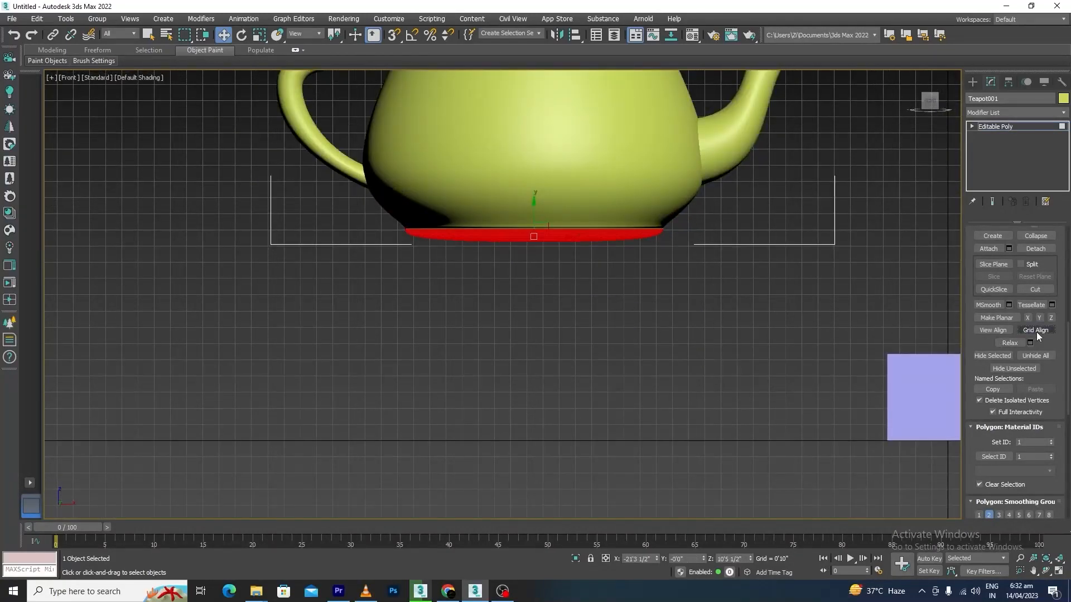
pyautogui.hotkey('ctrl', 'z')
# - Apply Grid Align to the teapot's base polygons from a tilted orthographic view, inspect the stretched body from several sides, and undo it
pyautogui.scroll(-5, 659, 315)
pyautogui.moveTo(660, 314)
pyautogui.keyDown('alt'); pyautogui.mouseDown(button='middle')
pyautogui.moveTo(697, 348)
pyautogui.moveTo(661, 328)
pyautogui.mouseUp(button='middle'); pyautogui.keyUp('alt')
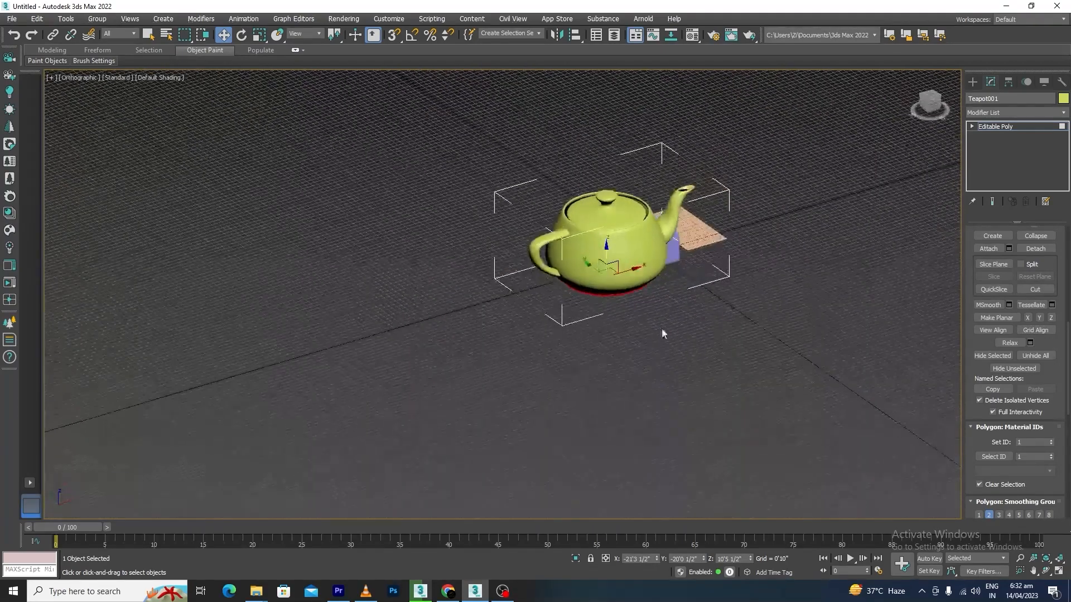
pyautogui.click(1035, 331)
pyautogui.keyDown('alt'); pyautogui.moveTo(808, 313); pyautogui.dragTo(567, 390, button='middle'); pyautogui.keyUp('alt')
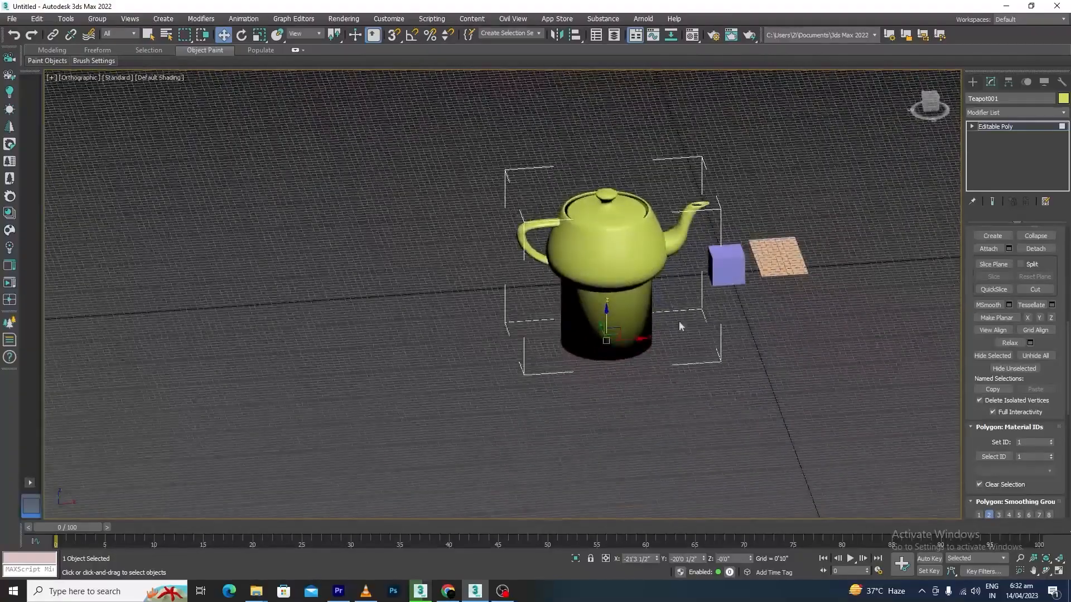
pyautogui.keyDown('alt'); pyautogui.moveTo(654, 381); pyautogui.dragTo(553, 383, button='middle'); pyautogui.keyUp('alt')
pyautogui.scroll(3, 694, 390)
pyautogui.scroll(-1, 661, 371)
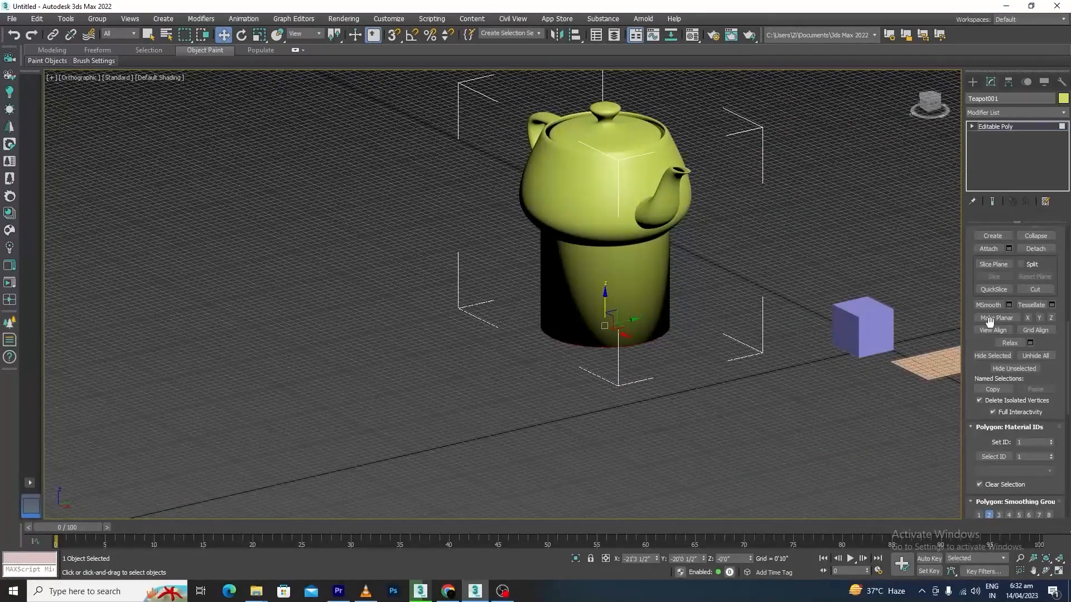
pyautogui.click(1036, 329)
pyautogui.hotkey('ctrl', 'z')
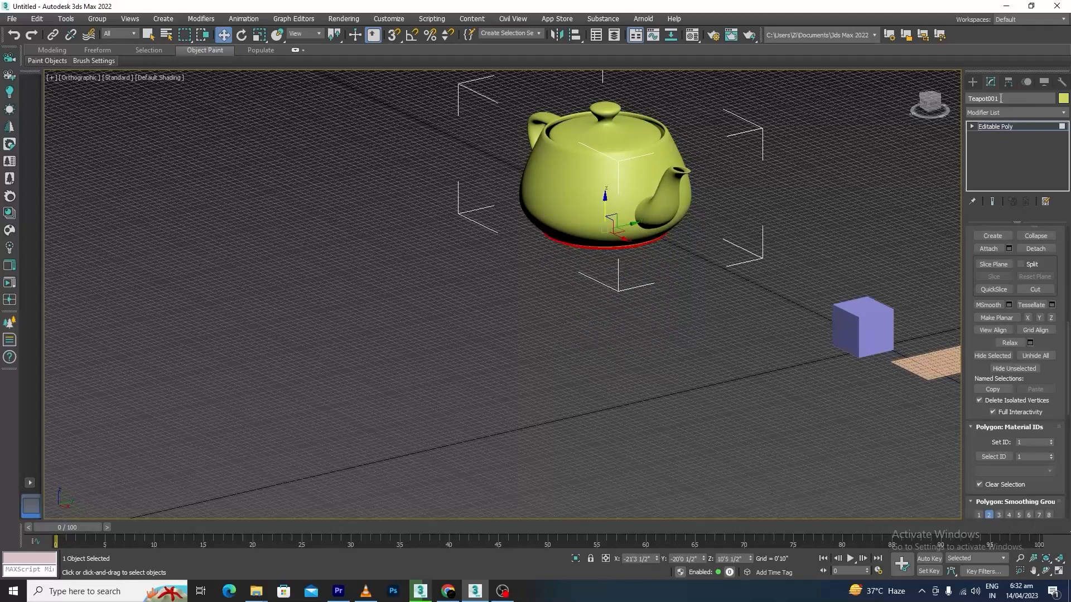
# - Create a long box in front of the teapot, about 6'3 1/2" long and 37'3 1/2" wide, and display edged faces
pyautogui.click(973, 82)
pyautogui.click(991, 156)
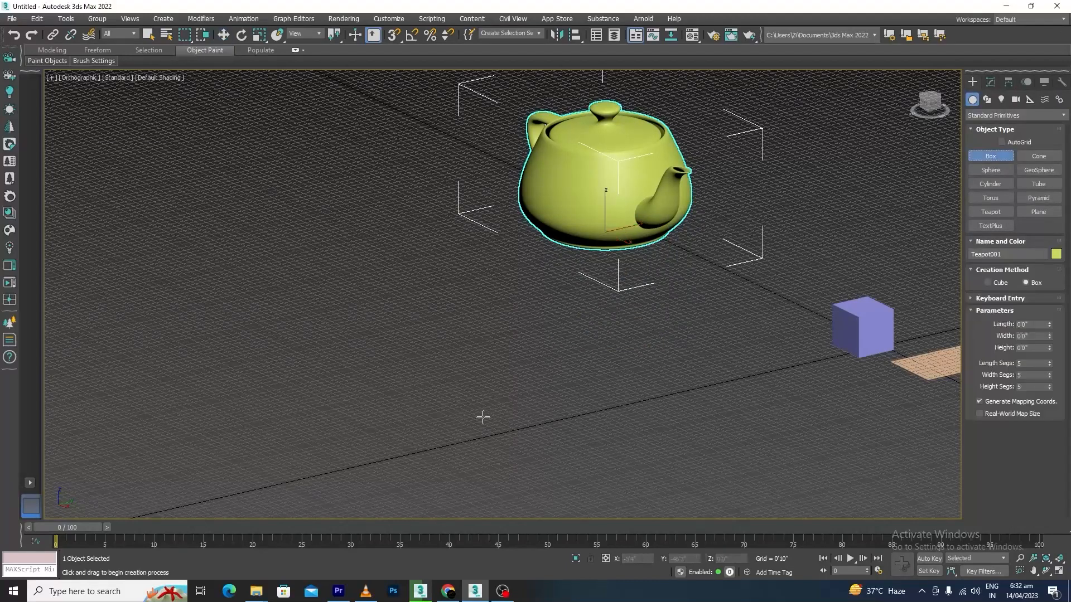
pyautogui.moveTo(317, 383); pyautogui.dragTo(576, 471)
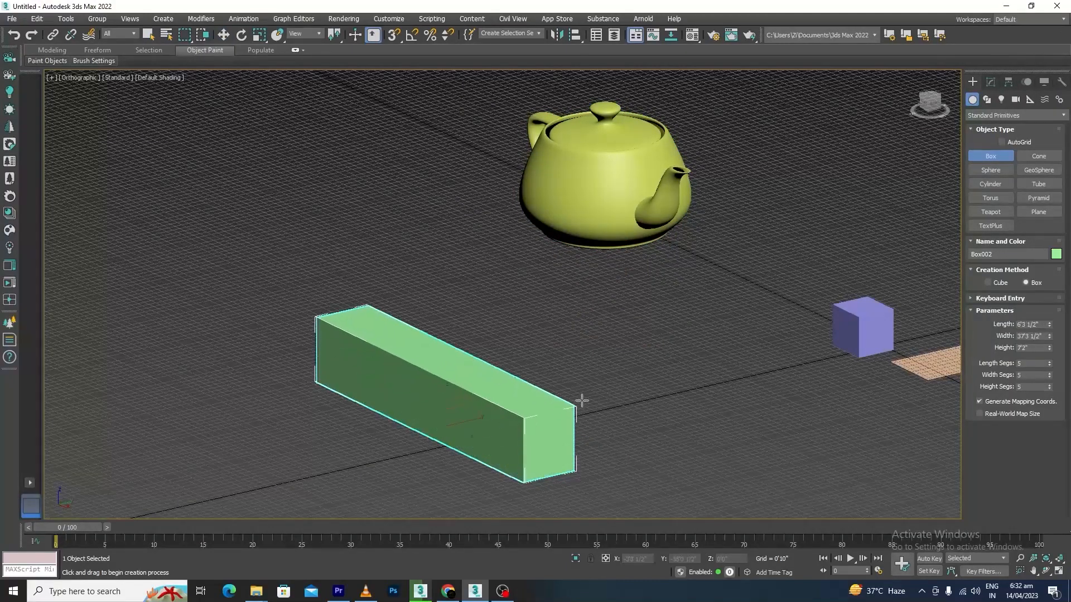
pyautogui.click(581, 390)
pyautogui.rightClick(582, 393)
pyautogui.keyDown('alt'); pyautogui.moveTo(525, 375); pyautogui.dragTo(440, 379, button='middle'); pyautogui.keyUp('alt')
pyautogui.press('F4')
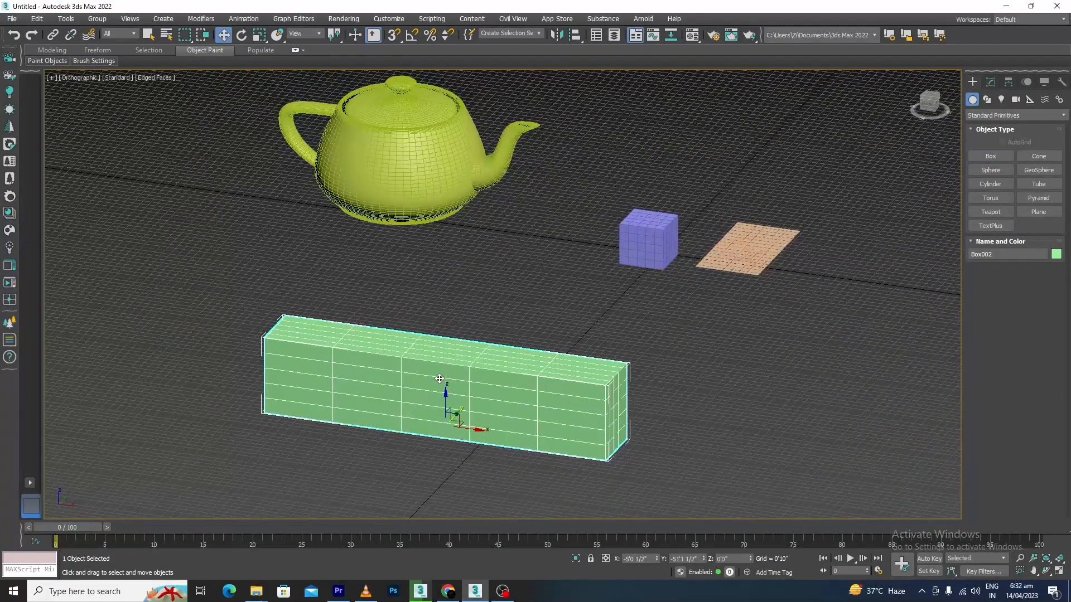
# - Convert the new long box to an Editable Poly and enter its Polygon sub-object level
pyautogui.rightClick(443, 383)
pyautogui.moveTo(500, 494)
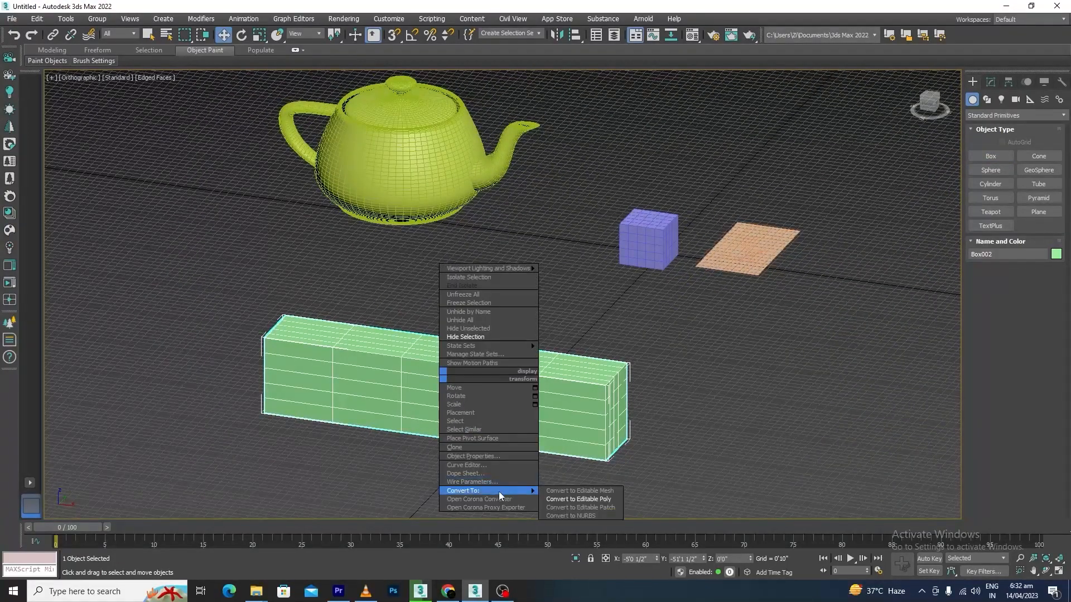
pyautogui.click(602, 499)
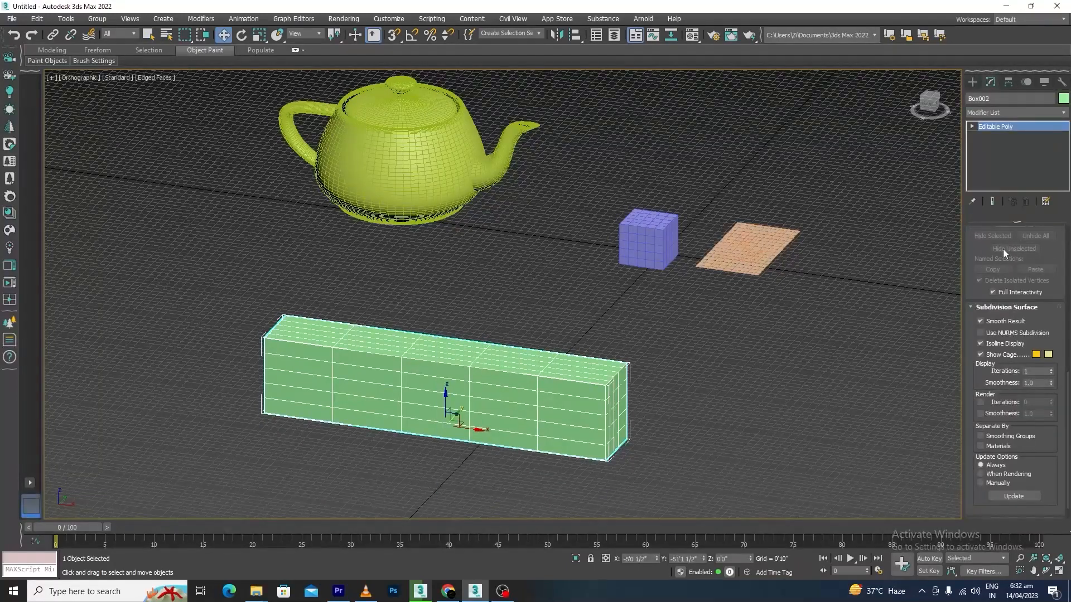
pyautogui.click(972, 127)
pyautogui.click(995, 165)
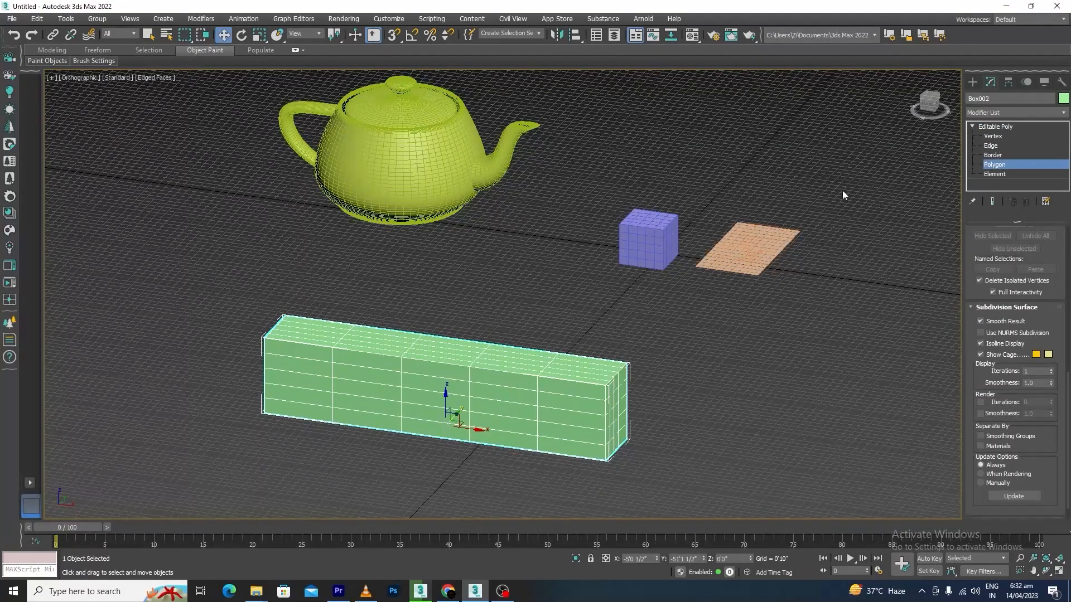
# - Detach the polygons of three of the long box's five sections as Object001 and leave the Polygon level
pyautogui.moveTo(257, 481); pyautogui.dragTo(257, 481)
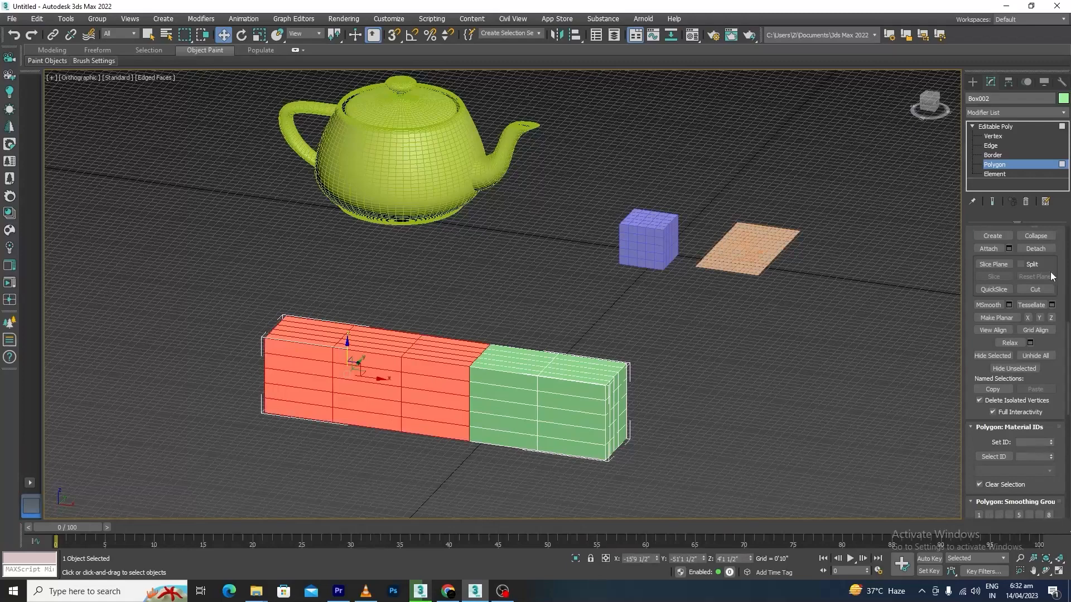
pyautogui.scroll(3, 1063, 315)
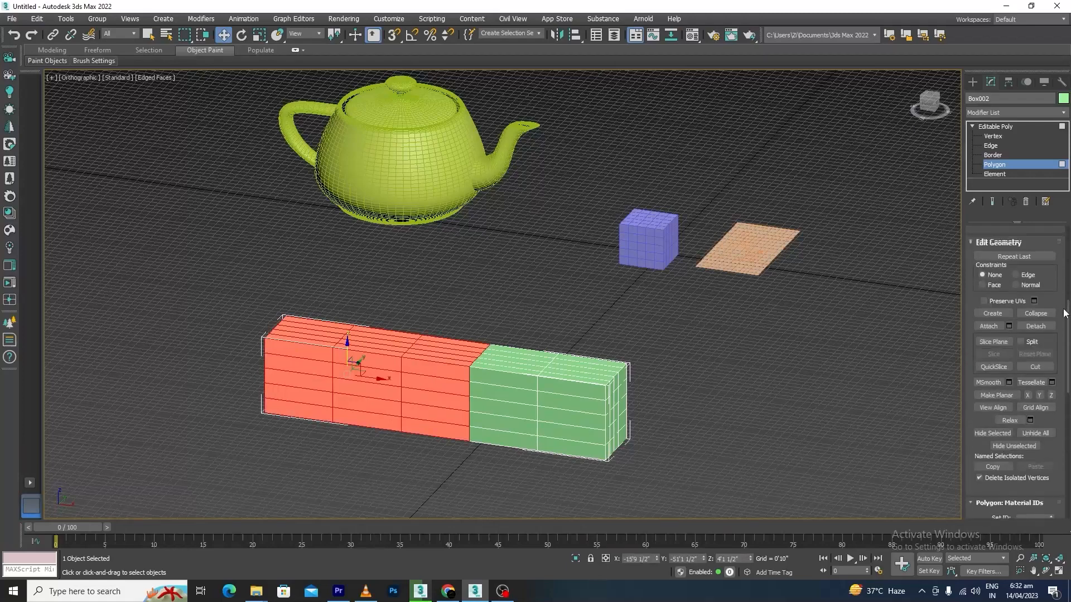
pyautogui.scroll(2, 1064, 314)
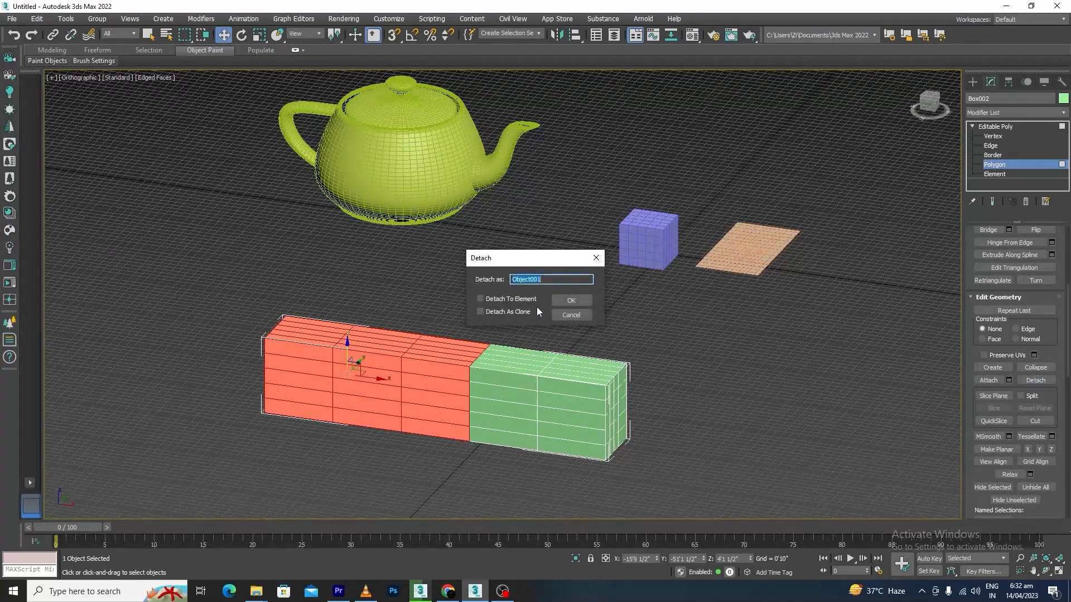
pyautogui.click(571, 304)
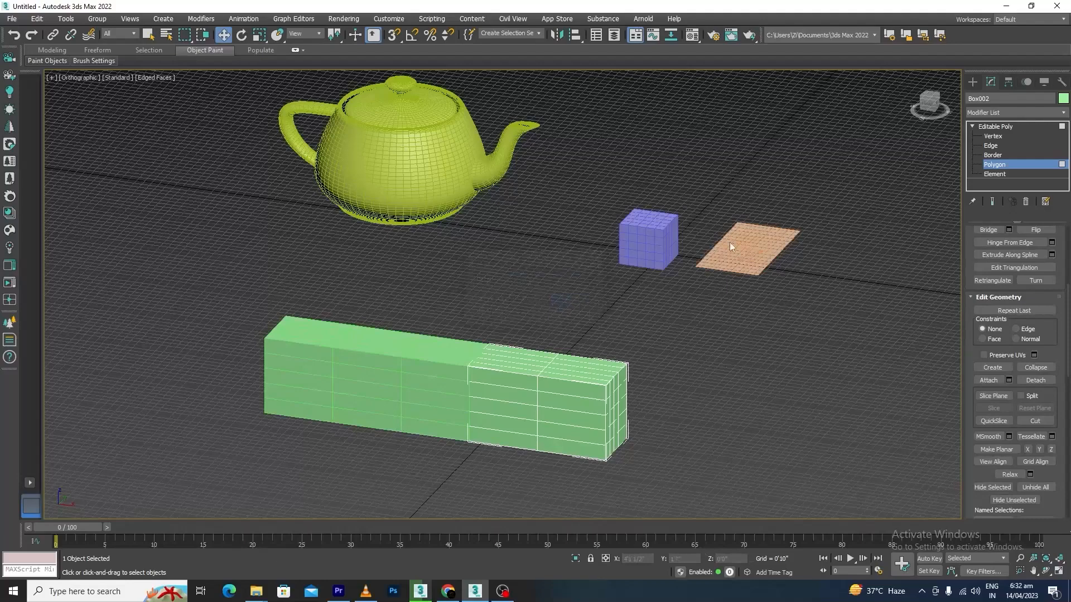
pyautogui.click(1021, 165)
# - Select the detached three-section piece and select all its polygons at Element level
pyautogui.click(745, 472)
pyautogui.click(533, 405)
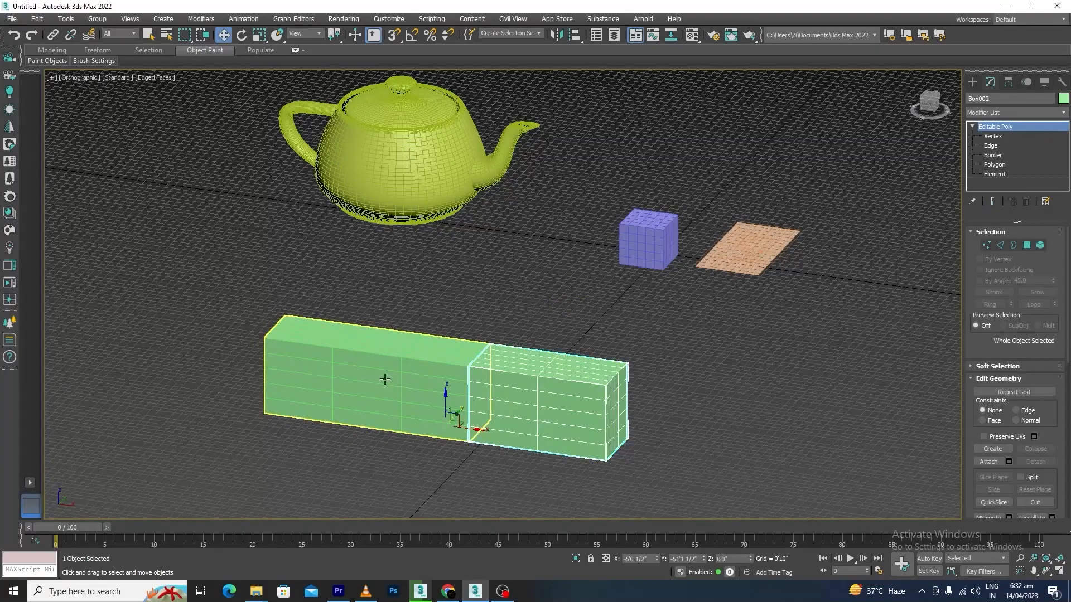
pyautogui.click(461, 384)
pyautogui.scroll(-4, 461, 384)
pyautogui.keyDown('alt'); pyautogui.moveTo(461, 384); pyautogui.dragTo(438, 381, button='middle'); pyautogui.keyUp('alt')
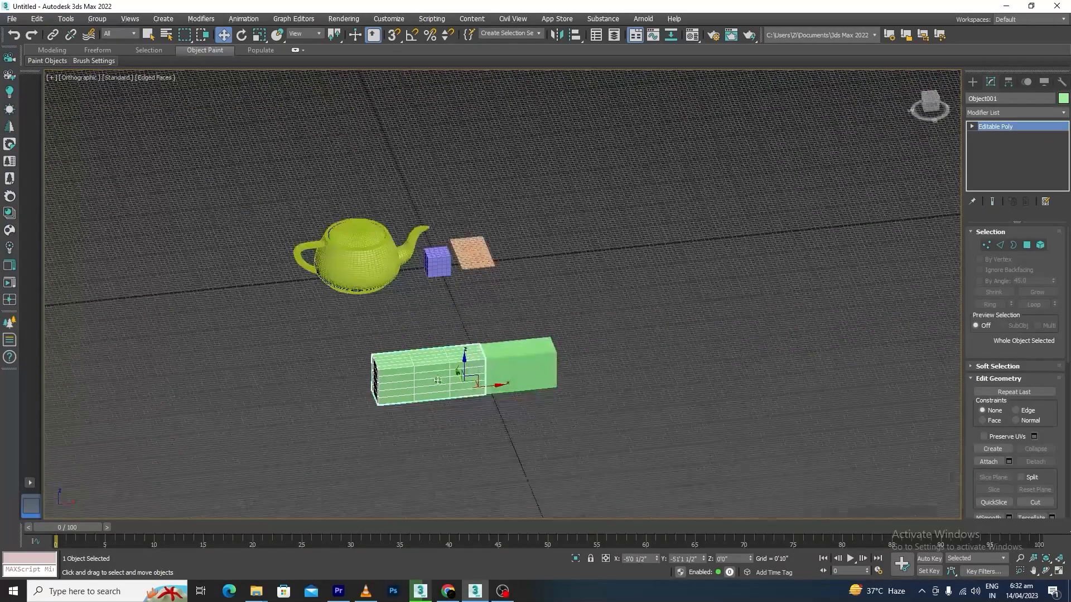
pyautogui.scroll(3, 437, 380)
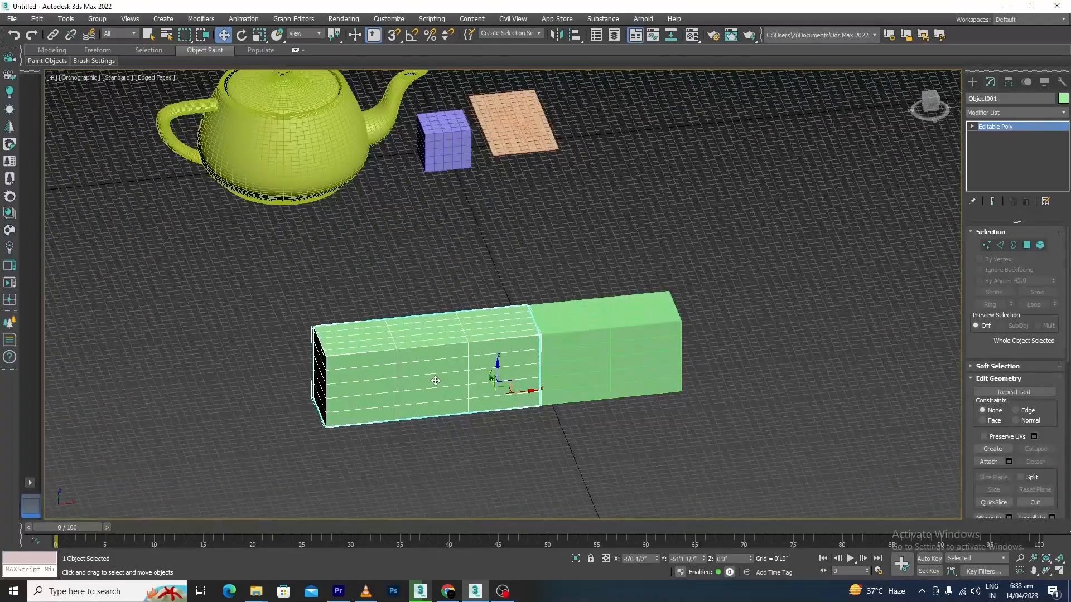
pyautogui.click(1040, 245)
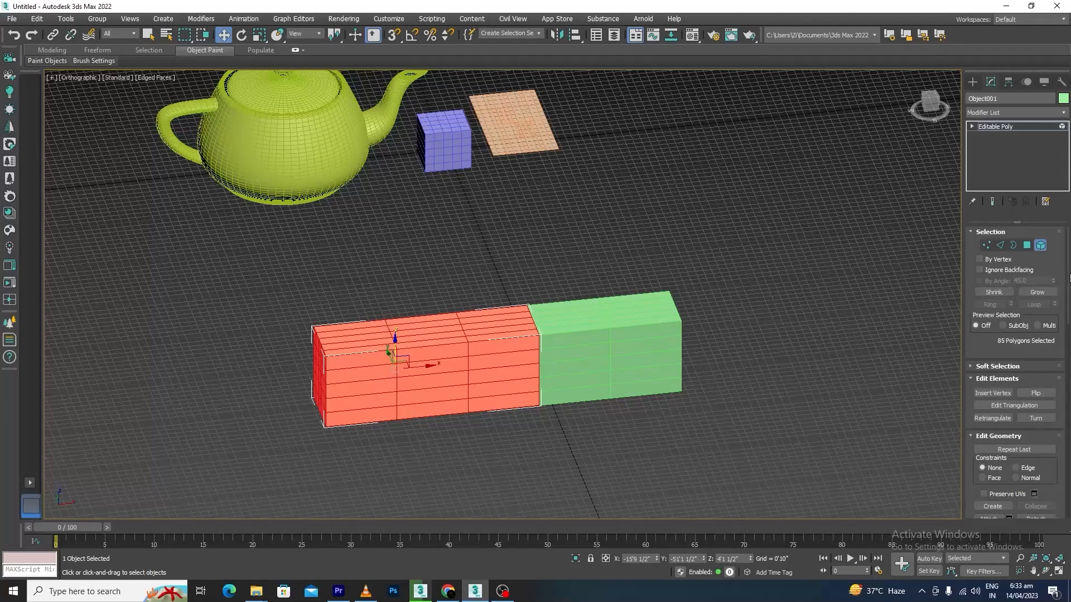
# - Relax the selected element of the detached piece eight times in a row
pyautogui.moveTo(1069, 277); pyautogui.dragTo(1069, 374)
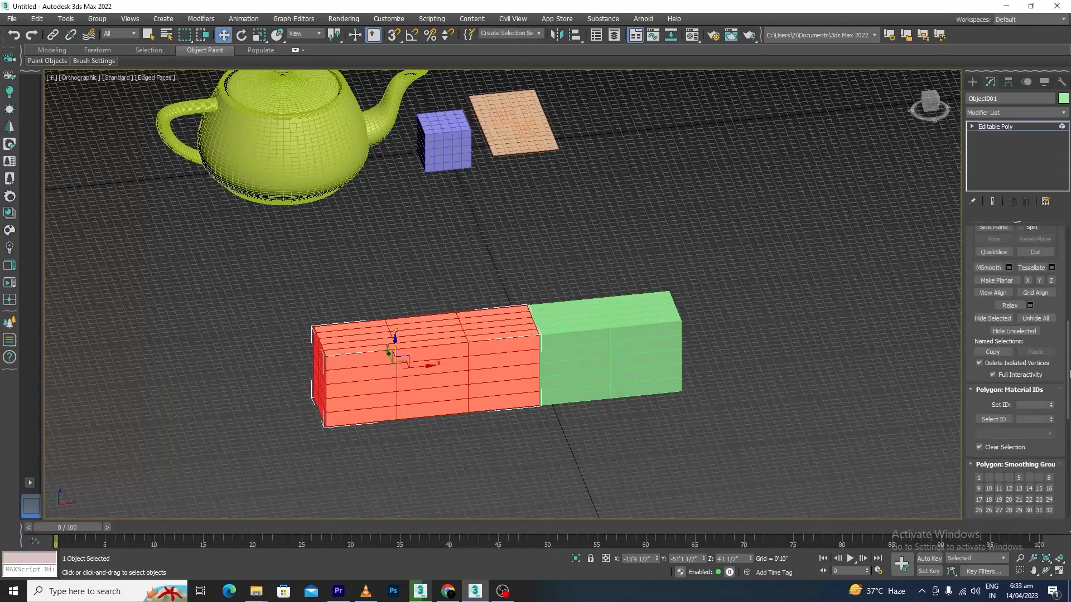
pyautogui.click(1014, 308)
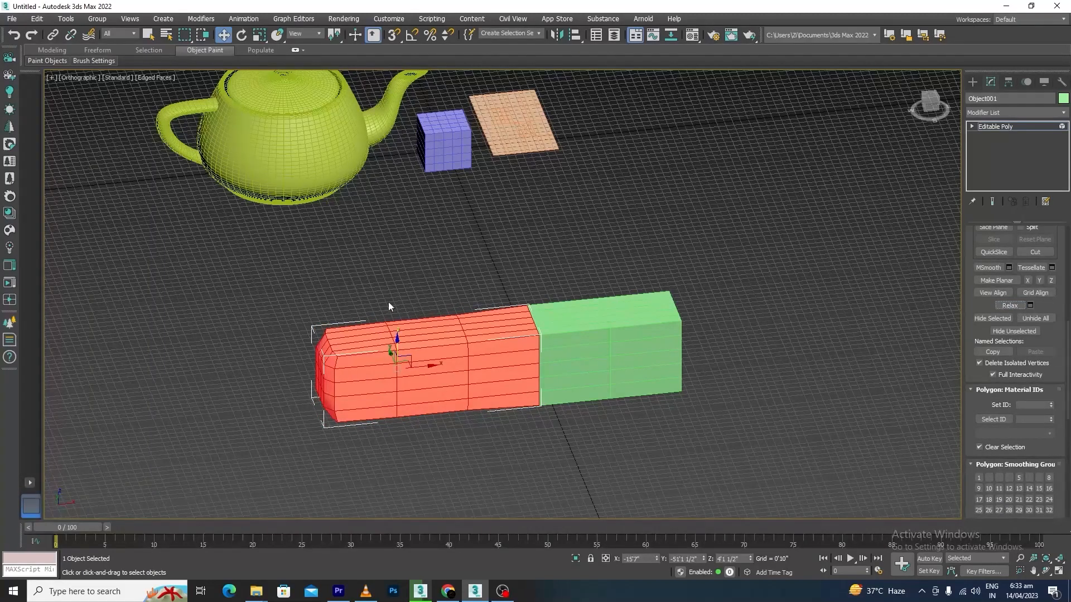
pyautogui.click(1012, 305)
pyautogui.click(1012, 305)
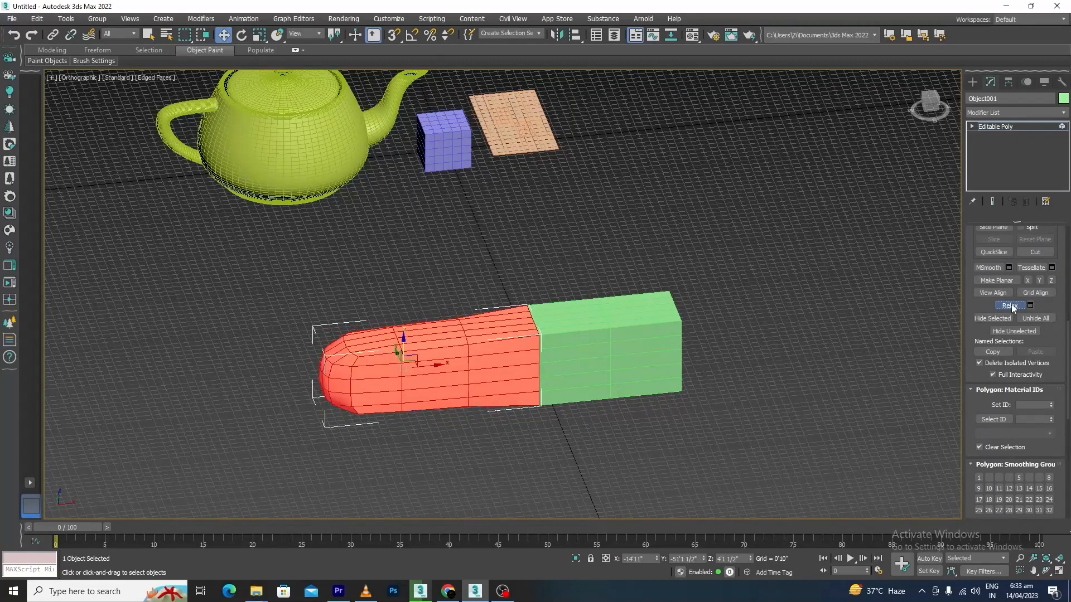
pyautogui.click(1012, 304)
pyautogui.click(1012, 304)
pyautogui.click(1012, 305)
pyautogui.click(1012, 306)
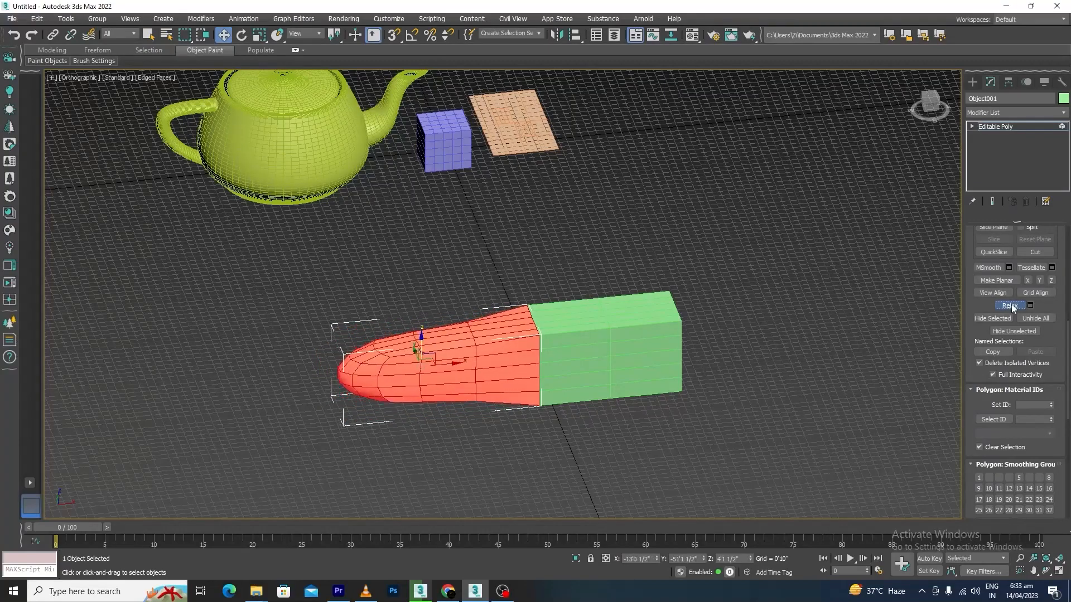
pyautogui.click(1012, 305)
# - Inspect the relaxed piece and undo all the Relax operations on it
pyautogui.keyDown('alt'); pyautogui.moveTo(878, 313); pyautogui.dragTo(545, 380, button='middle'); pyautogui.keyUp('alt')
pyautogui.hotkey('ctrl', 'z')
pyautogui.hotkey('ctrl', 'z')
pyautogui.hotkey('ctrl', 'z')
pyautogui.hotkey('ctrl', 'z')
pyautogui.hotkey('ctrl', 'z')
pyautogui.hotkey('ctrl', 'z')
pyautogui.hotkey('ctrl', 'z')
pyautogui.hotkey('ctrl', 'z')
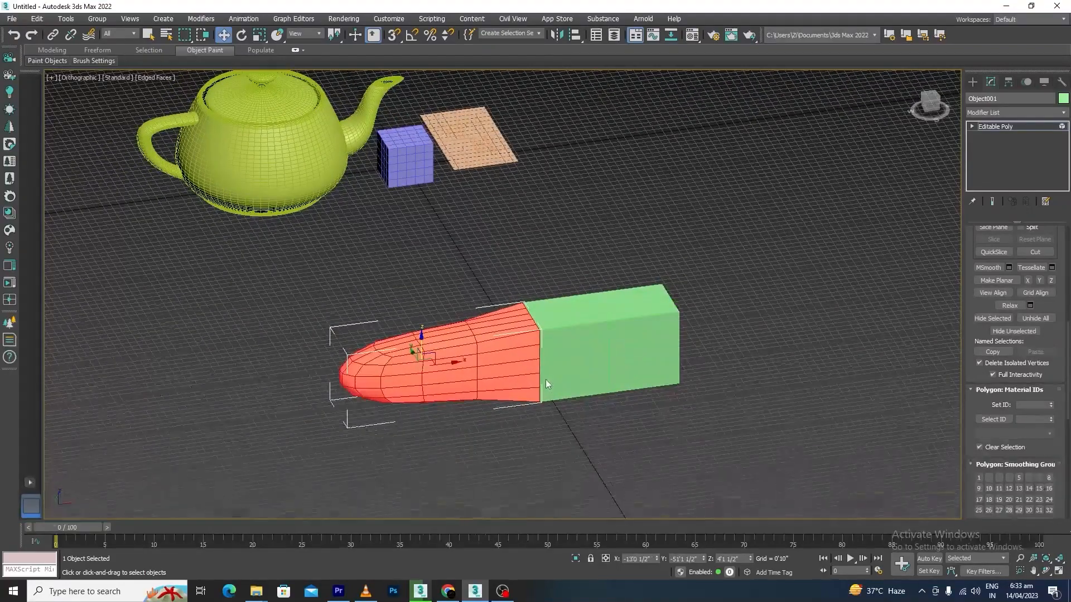
pyautogui.hotkey('ctrl', 'z')
pyautogui.hotkey('ctrl', 'z')
pyautogui.hotkey('ctrl', 'z')
pyautogui.hotkey('ctrl', 'z')
pyautogui.hotkey('ctrl', 'z')
pyautogui.hotkey('ctrl', 'z')
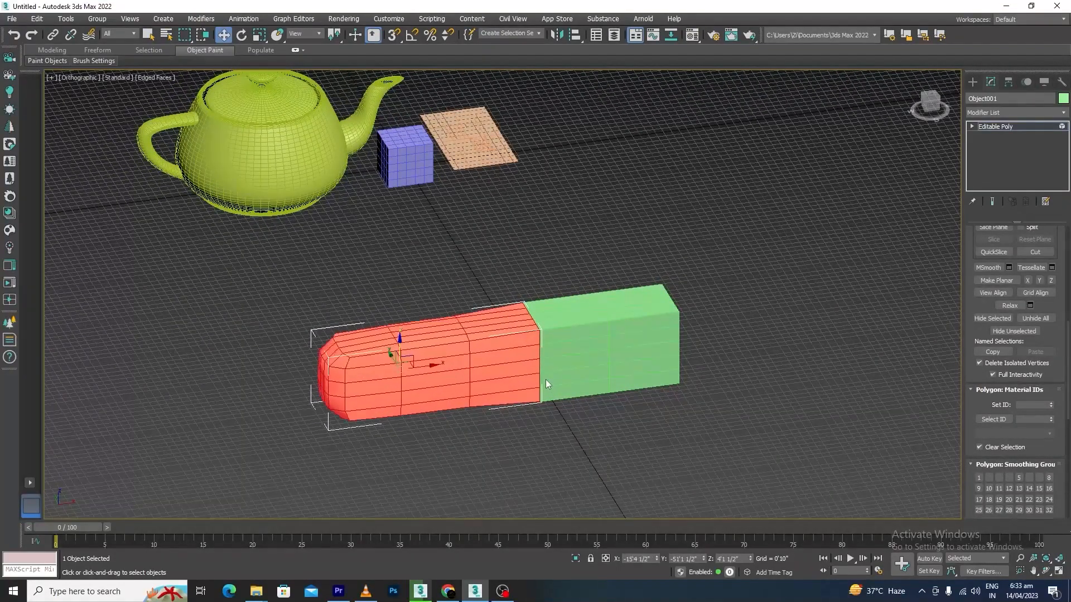
pyautogui.hotkey('ctrl', 'z')
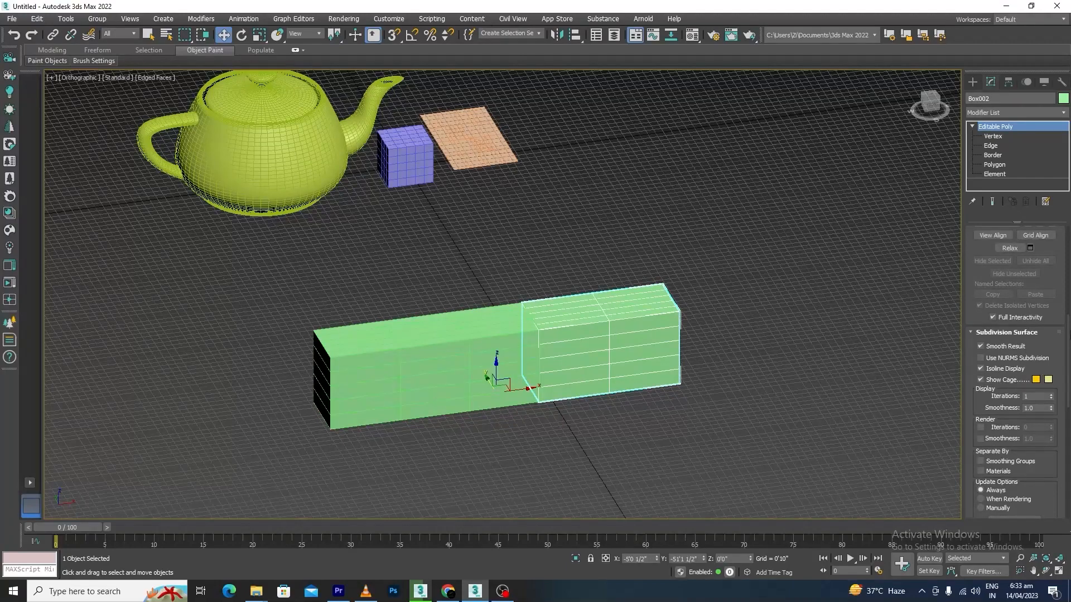
# - Restore the Element-level selection of all polygons on the detached three-section piece
pyautogui.click(994, 174)
pyautogui.moveTo(485, 272); pyautogui.dragTo(331, 470)
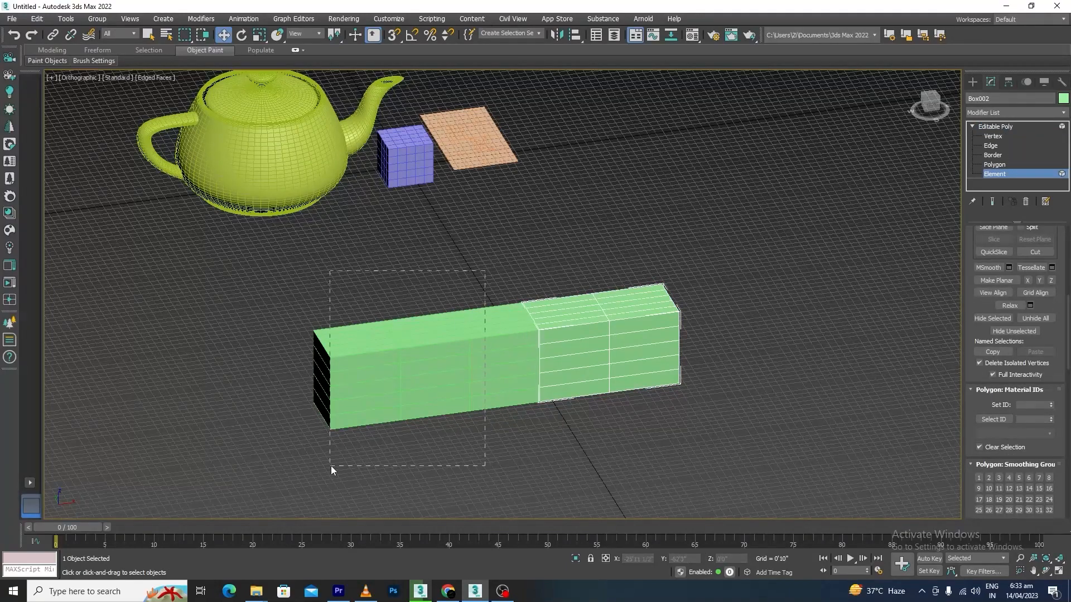
pyautogui.hotkey('ctrl', 'z')
pyautogui.hotkey('ctrl', 'z')
pyautogui.hotkey('ctrl', 'z')
pyautogui.hotkey('ctrl', 'z')
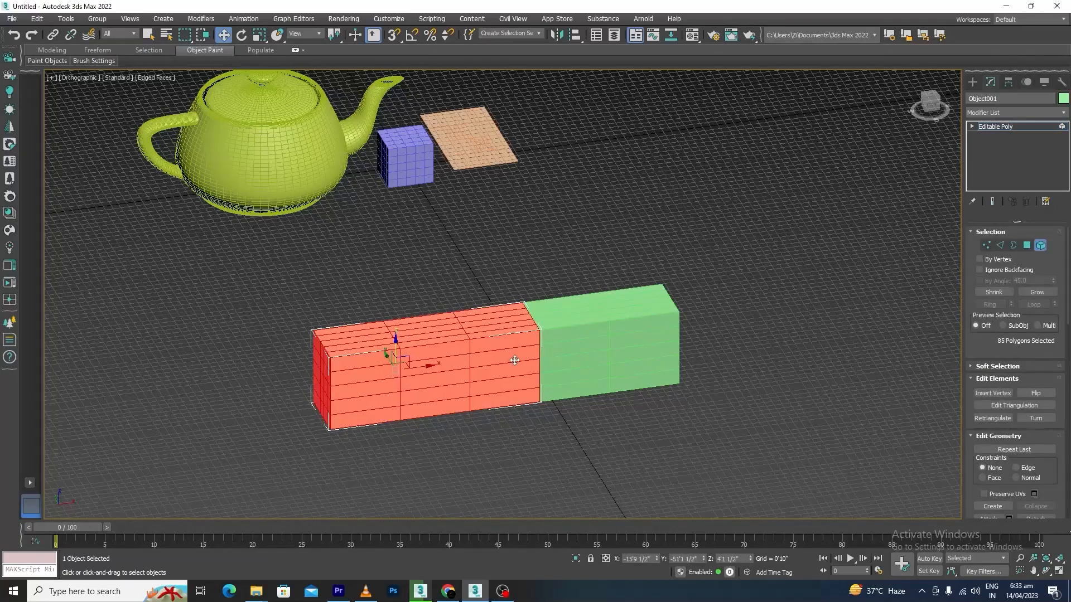
# - Preview Relax on the selected element of the detached piece with Amount values of 1.0 and 0.5
pyautogui.scroll(-10, 1062, 418)
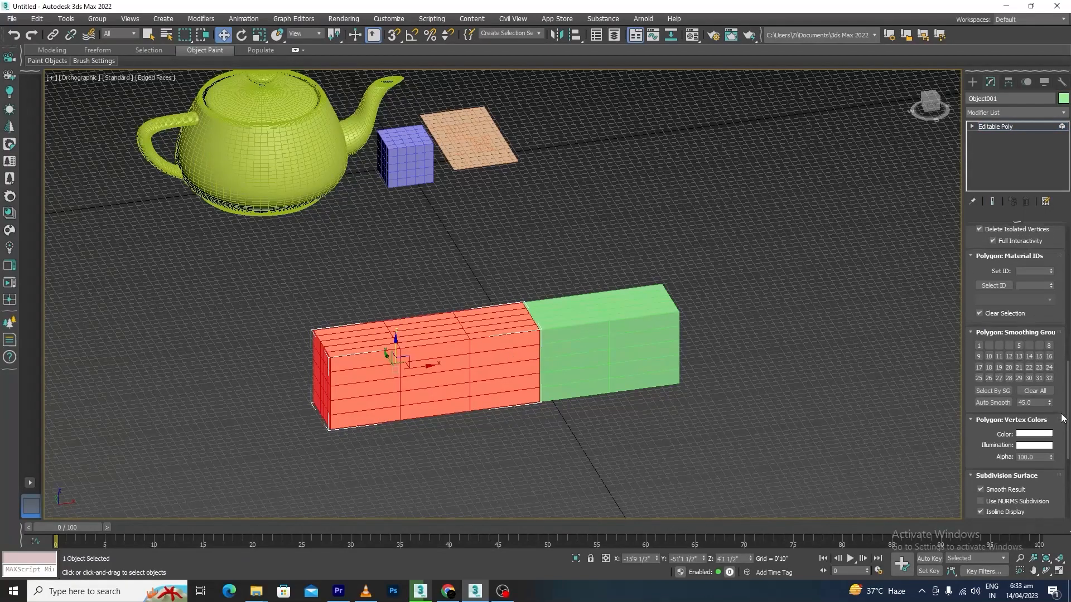
pyautogui.scroll(5, 1043, 363)
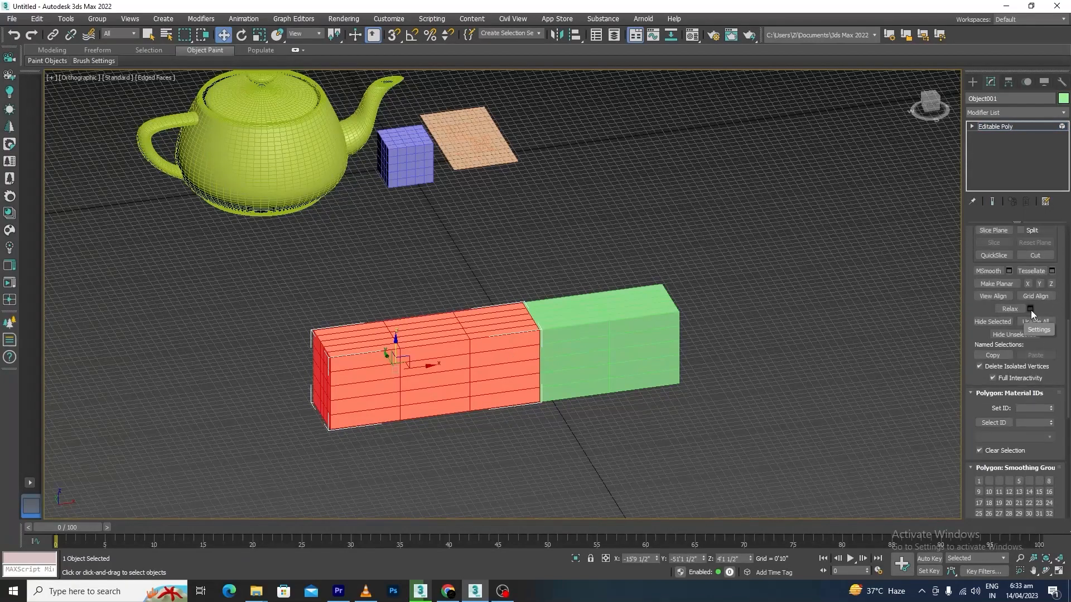
pyautogui.click(1031, 309)
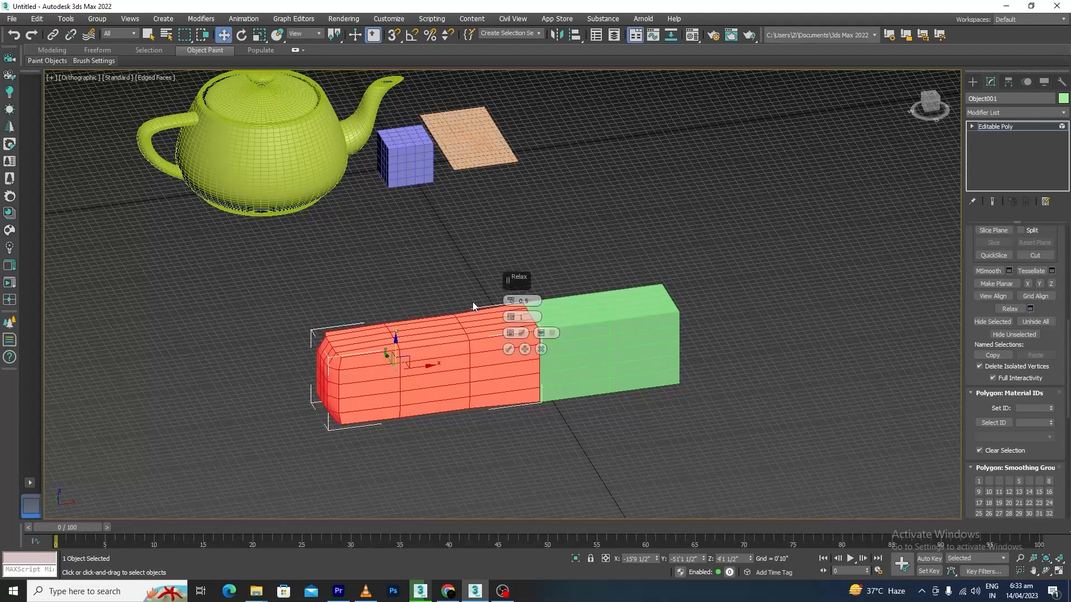
pyautogui.scroll(5, 473, 302)
pyautogui.moveTo(511, 304); pyautogui.dragTo(514, 274)
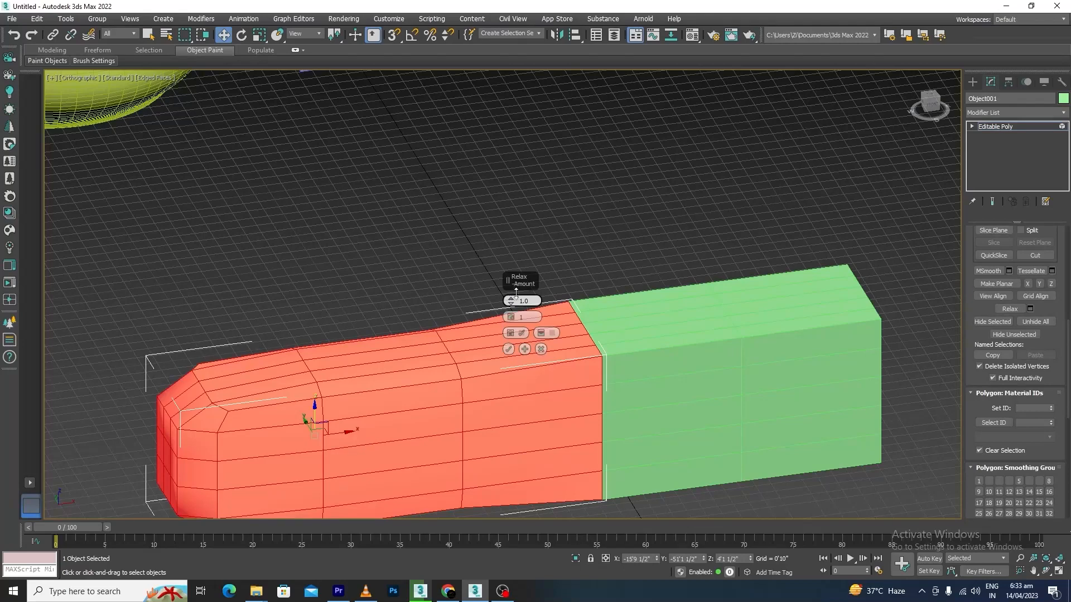
pyautogui.moveTo(516, 291); pyautogui.dragTo(517, 332)
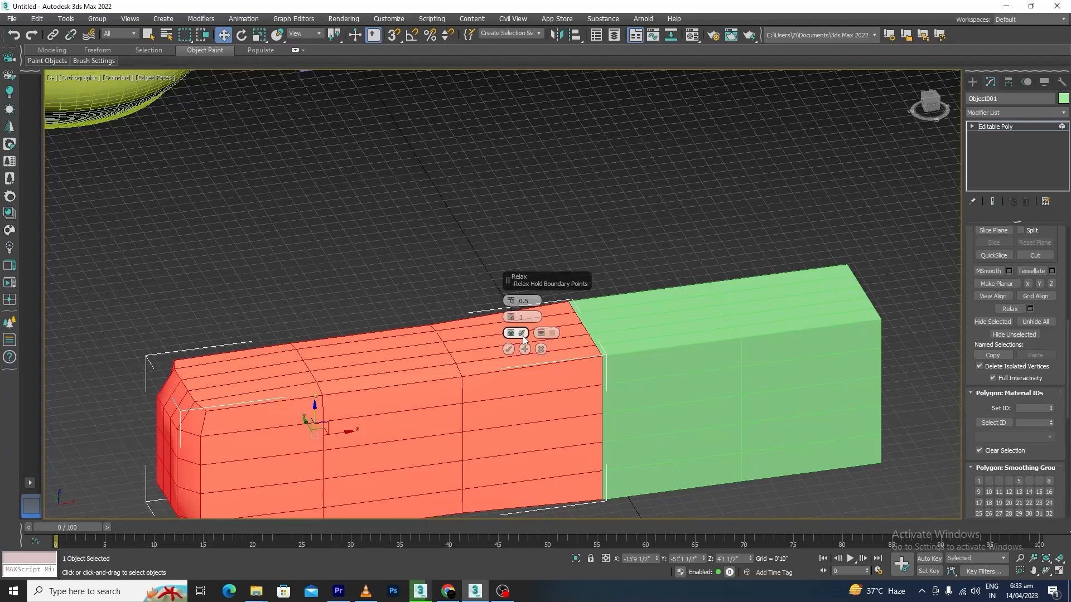
# - Turn off Hold Boundary Points and turn on Hold Outer Points in the Relax preview
pyautogui.click(523, 336)
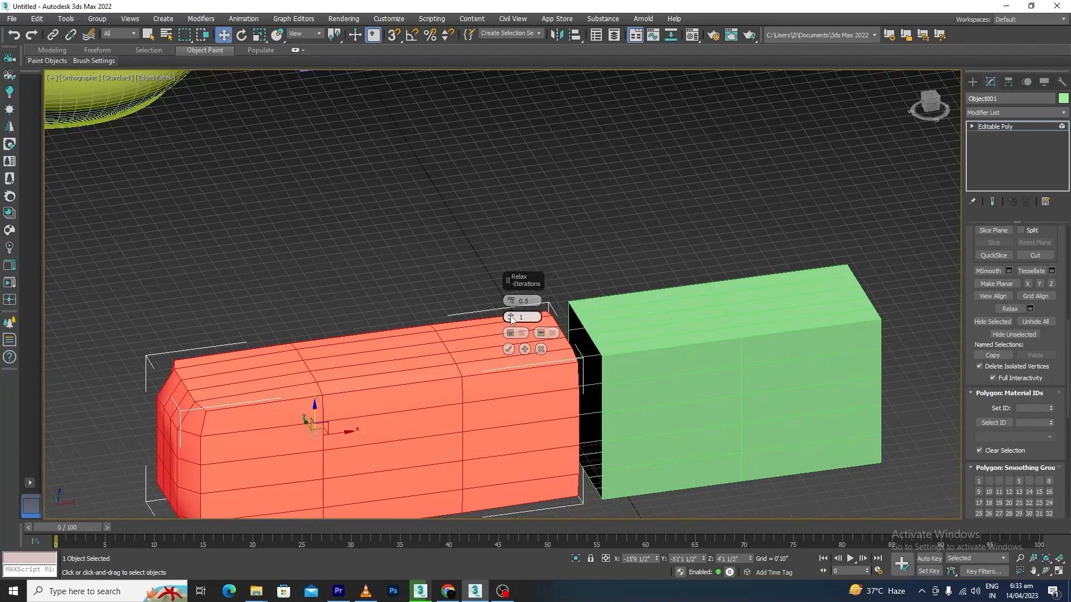
pyautogui.moveTo(512, 319); pyautogui.dragTo(493, 342)
pyautogui.click(553, 334)
# - Set the Relax Amount to 1.0 and compare the piece with Hold Outer Points on and off
pyautogui.scroll(-2, 235, 384)
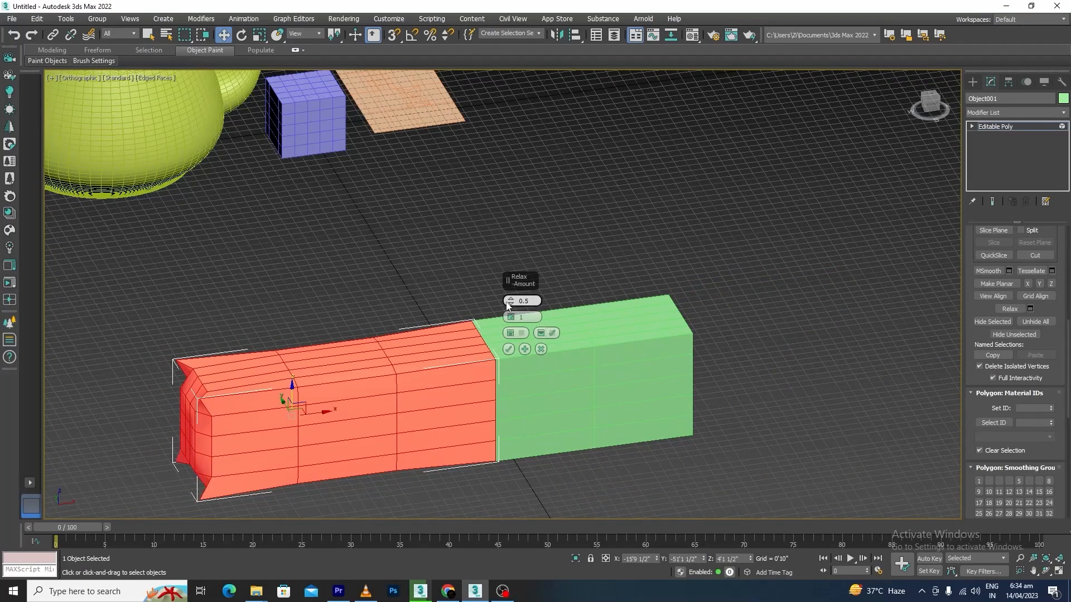
pyautogui.moveTo(512, 307); pyautogui.dragTo(515, 265)
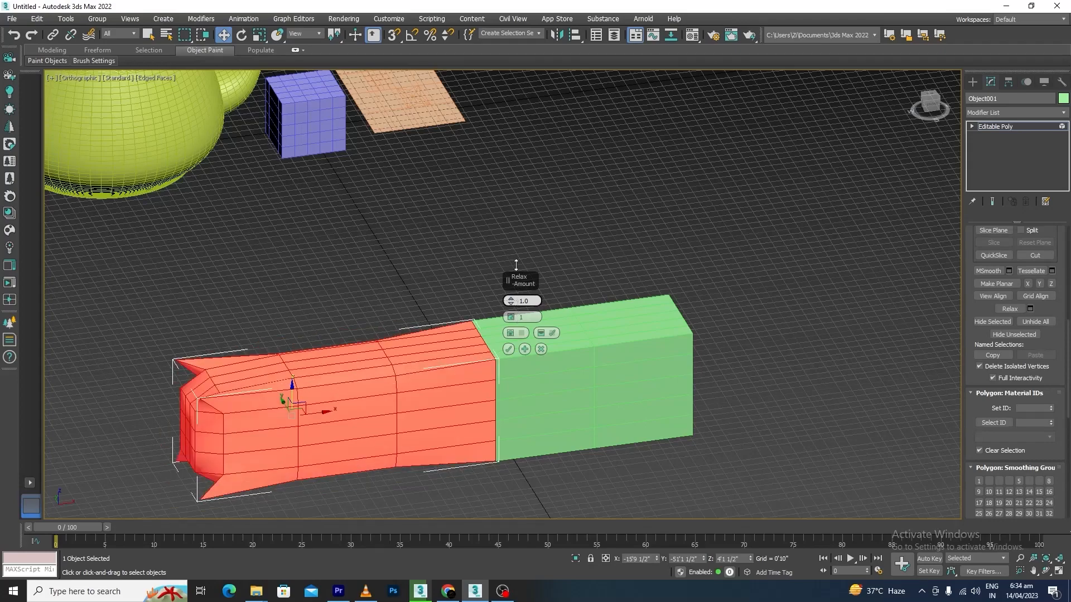
pyautogui.scroll(-4, 302, 286)
pyautogui.scroll(4, 259, 394)
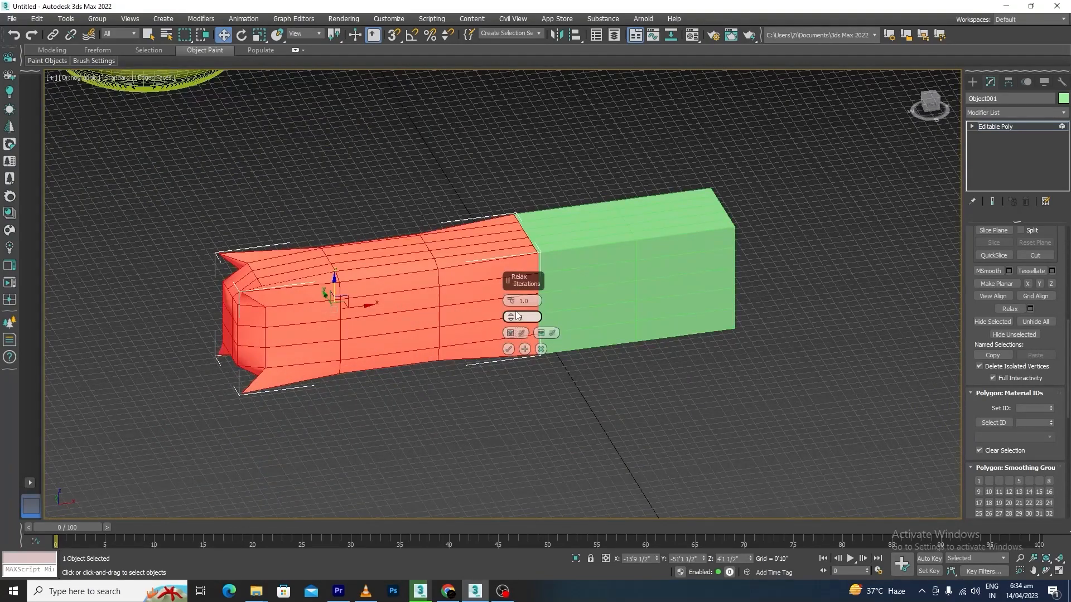
pyautogui.moveTo(512, 305)
pyautogui.mouseDown()
pyautogui.moveTo(513, 319)
pyautogui.moveTo(512, 302)
pyautogui.mouseUp()
pyautogui.click(553, 334)
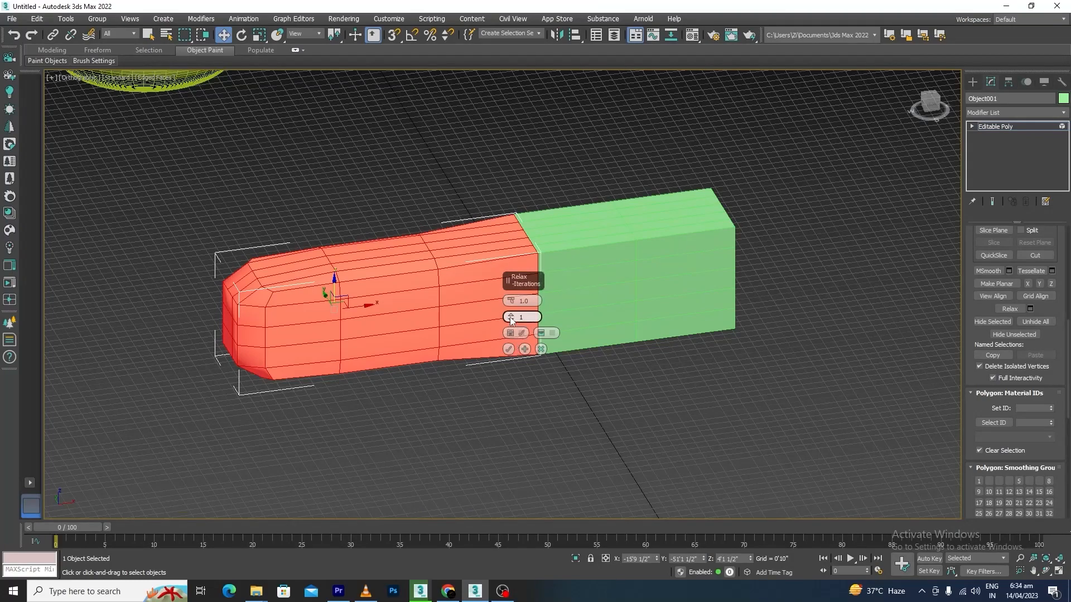
# - Try Relax with 29 iterations, inspect the tapered piece from a higher angle and cancel the operation
pyautogui.moveTo(512, 317); pyautogui.dragTo(519, 256)
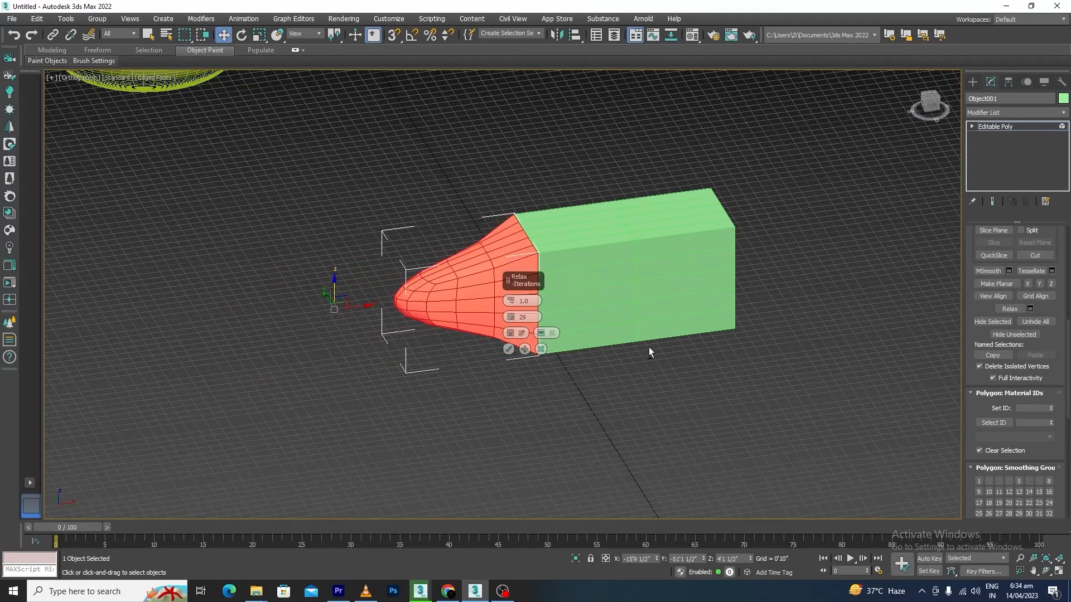
pyautogui.moveTo(648, 348)
pyautogui.keyDown('alt'); pyautogui.mouseDown(button='middle')
pyautogui.moveTo(692, 260)
pyautogui.moveTo(709, 360)
pyautogui.moveTo(650, 362)
pyautogui.mouseUp(button='middle'); pyautogui.keyUp('alt')
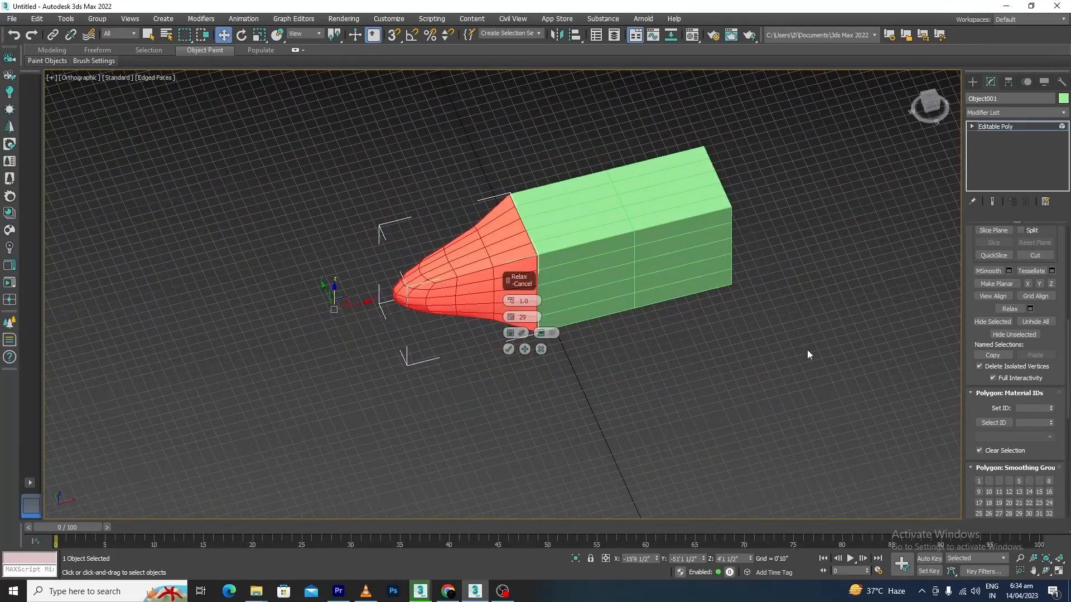
pyautogui.click(541, 349)
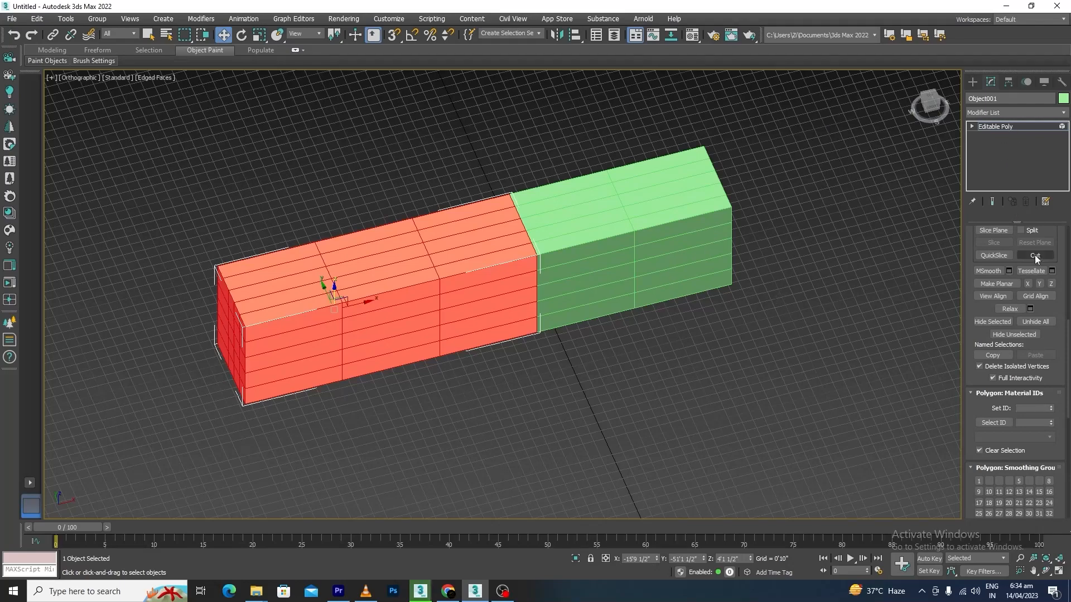
# - Select the two-section box at object level and attach the adjoining three-section piece to it
pyautogui.click(972, 126)
pyautogui.click(996, 173)
pyautogui.click(828, 307)
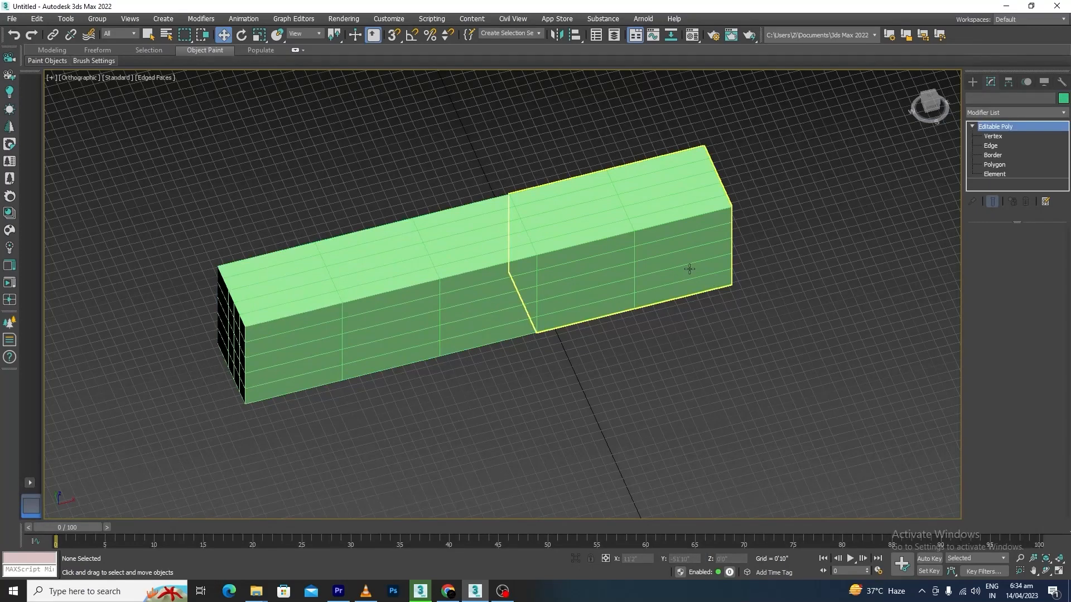
pyautogui.click(690, 269)
pyautogui.click(989, 461)
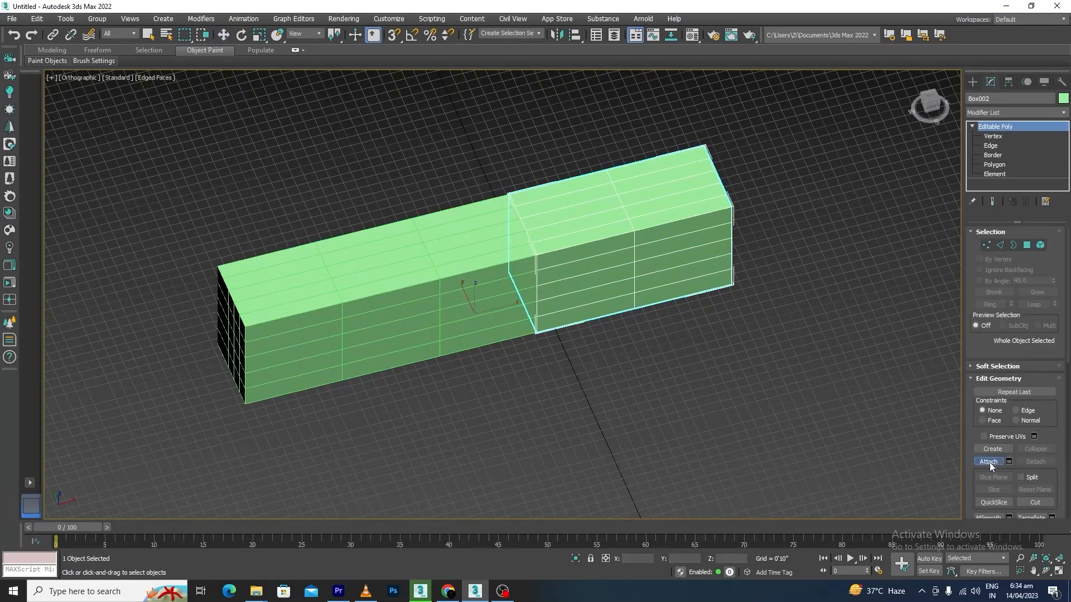
pyautogui.click(521, 333)
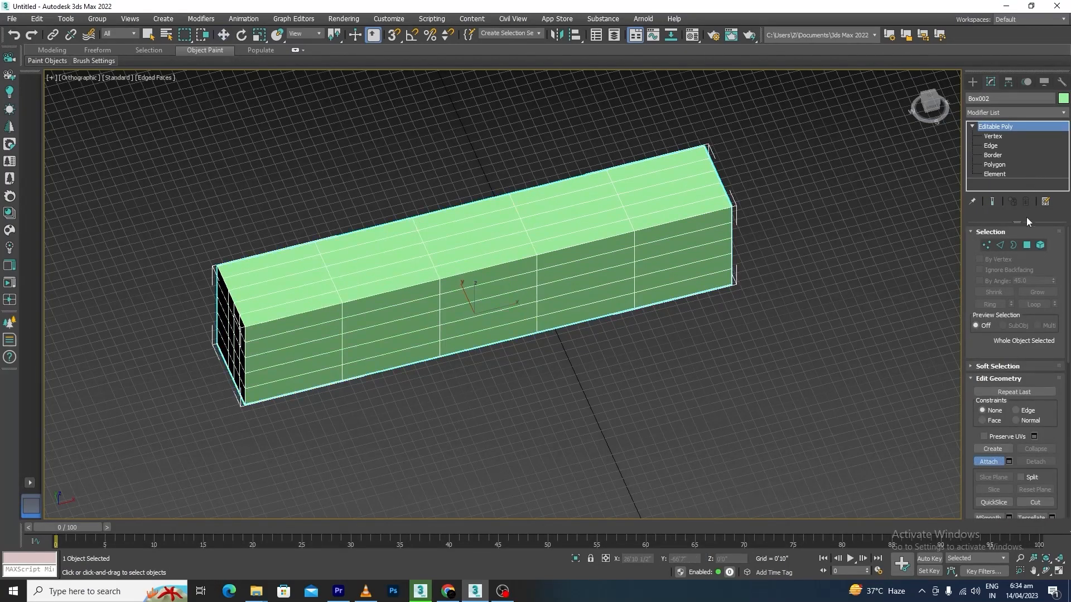
pyautogui.click(1025, 249)
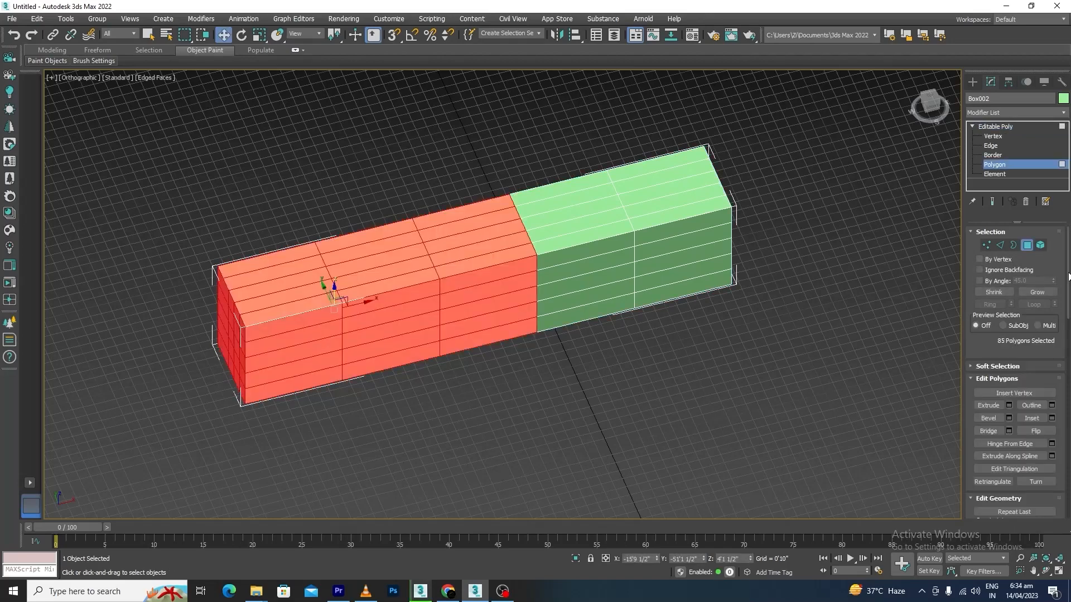
pyautogui.moveTo(1069, 275); pyautogui.dragTo(1070, 388)
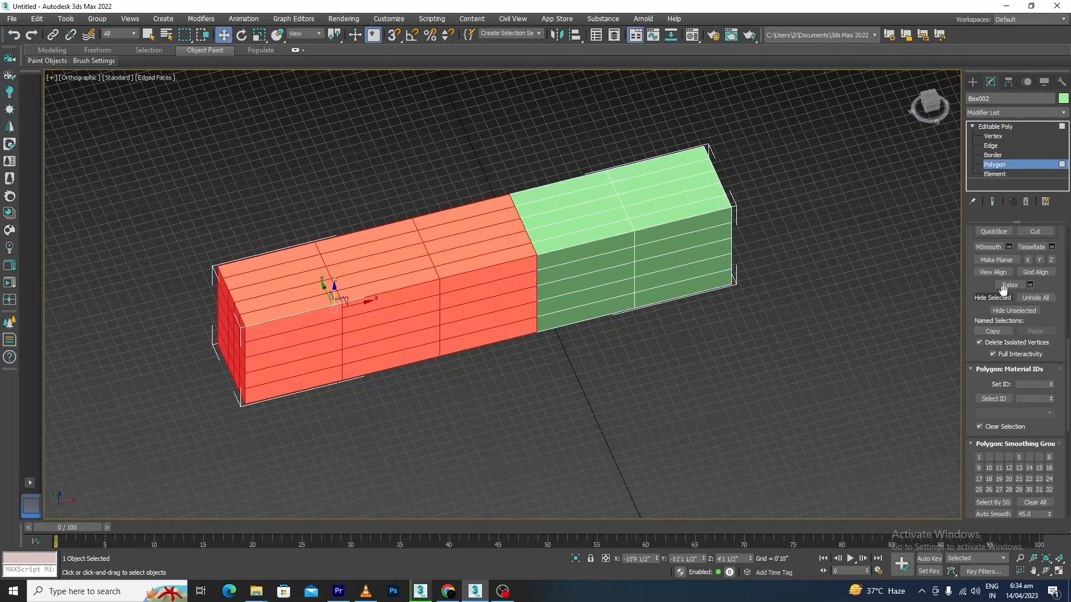
pyautogui.click(1010, 163)
pyautogui.click(617, 373)
# - Hide the whole merged box as an object and undo the hiding
pyautogui.rightClick(535, 249)
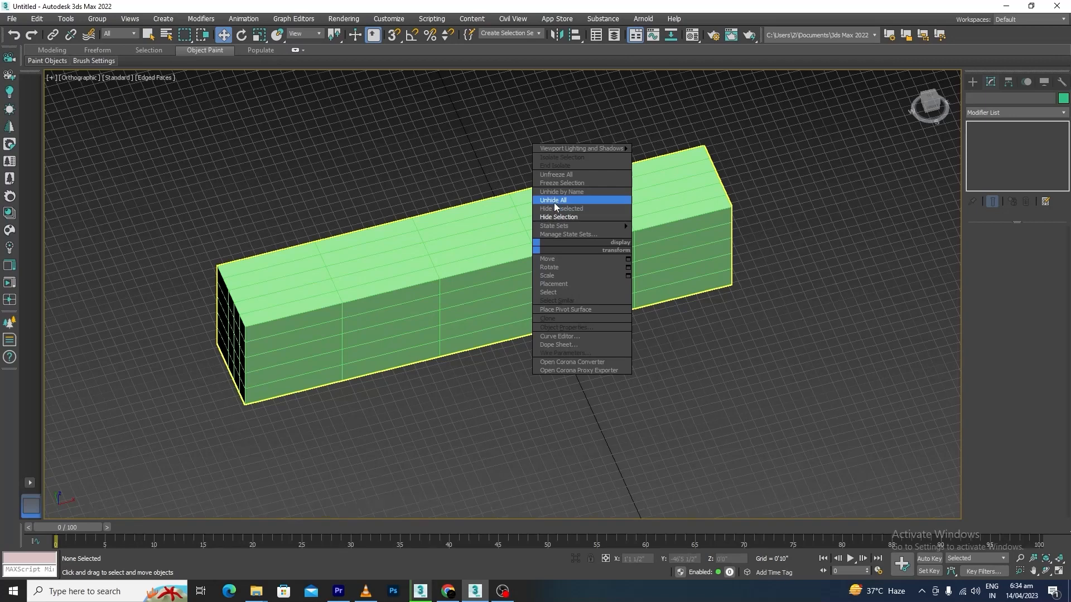
pyautogui.click(402, 306)
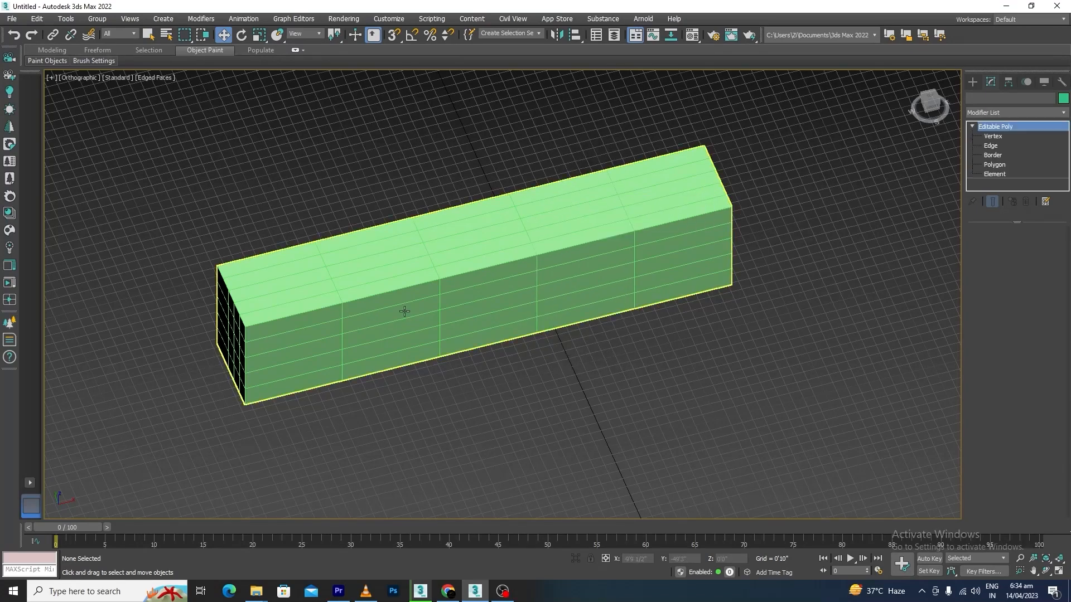
pyautogui.rightClick(573, 214)
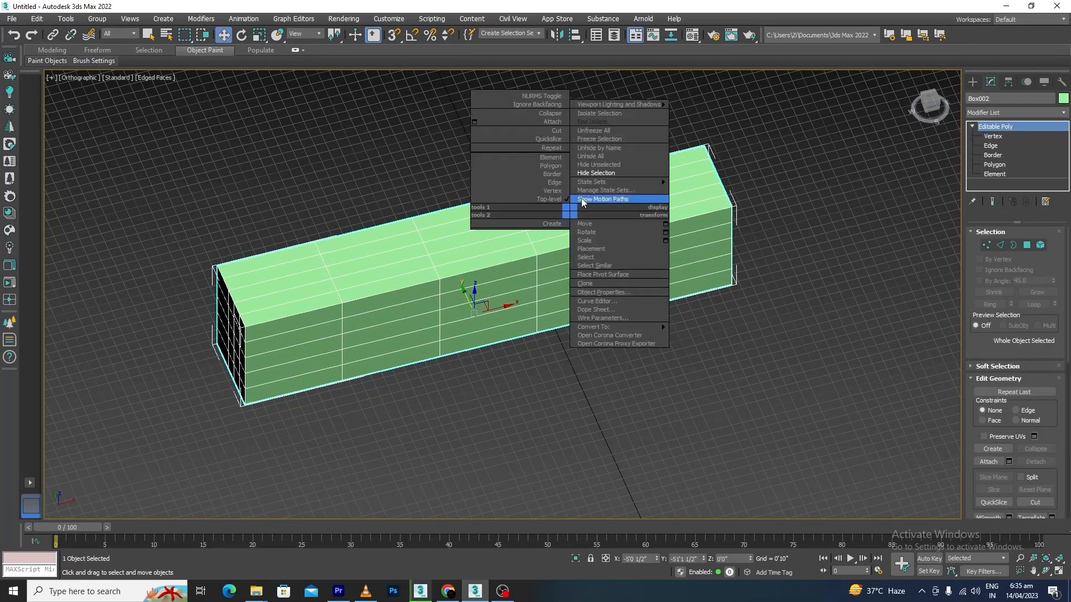
pyautogui.click(593, 173)
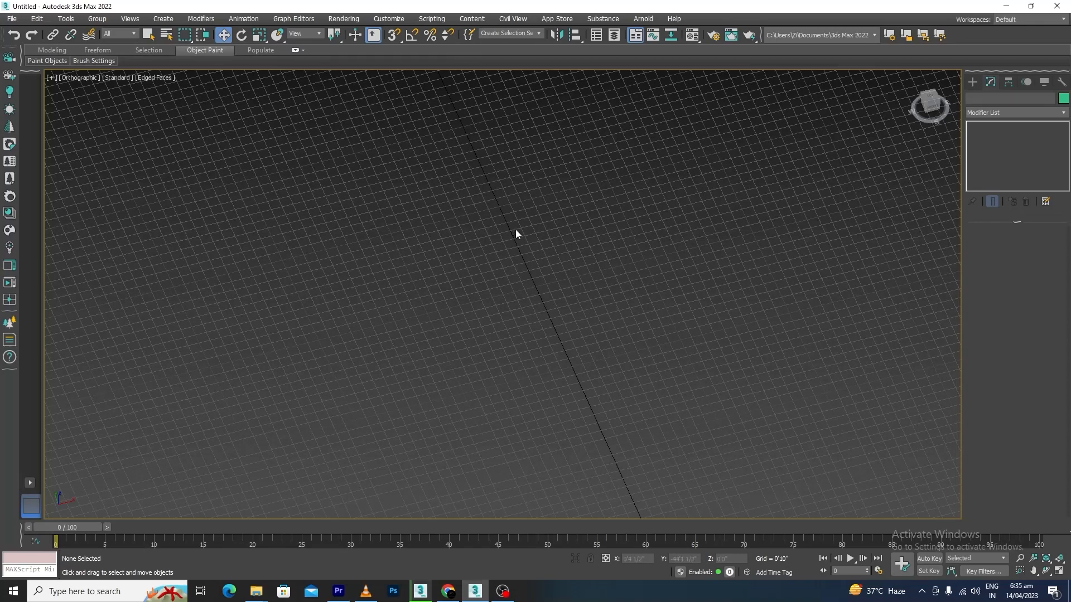
pyautogui.hotkey('ctrl', 'z')
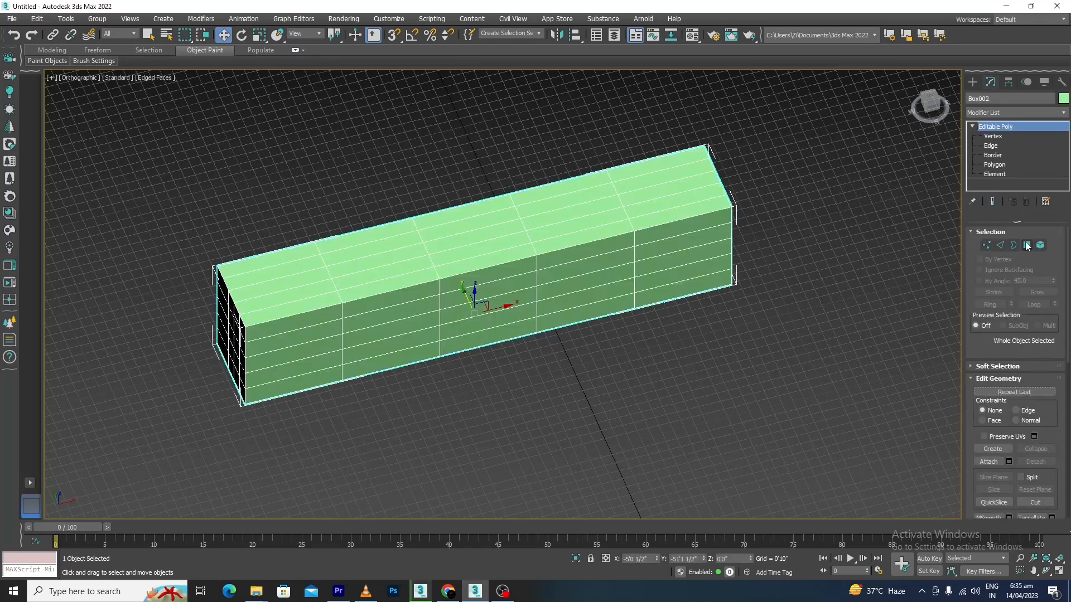
# - Remove the third section's front polygons from the Polygon-level selection, then hide the remaining selected polygons and unhide them all
pyautogui.click(1027, 245)
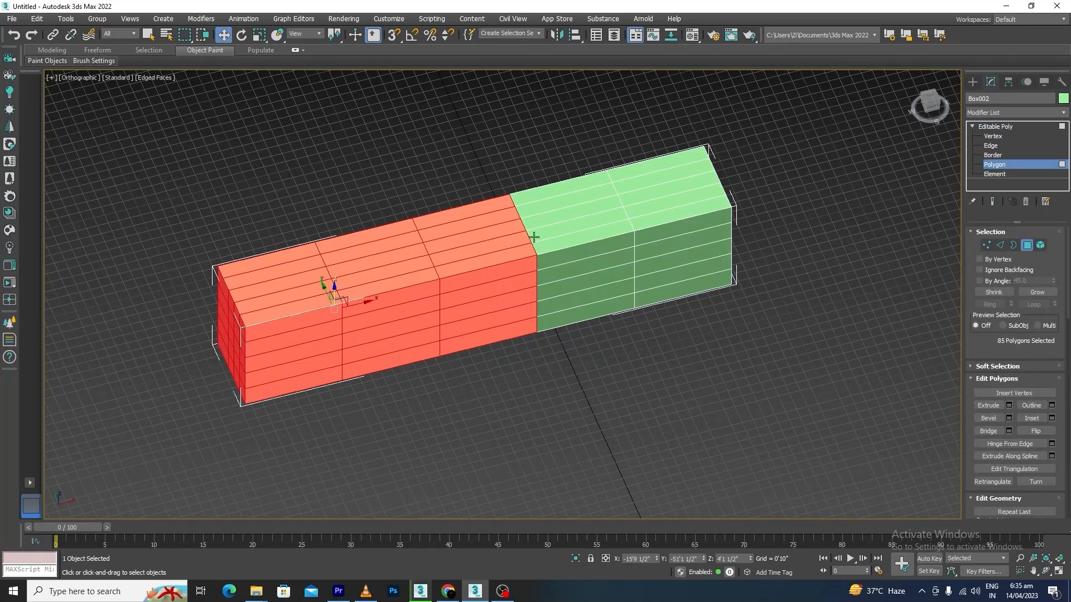
pyautogui.moveTo(152, 477); pyautogui.dragTo(152, 478)
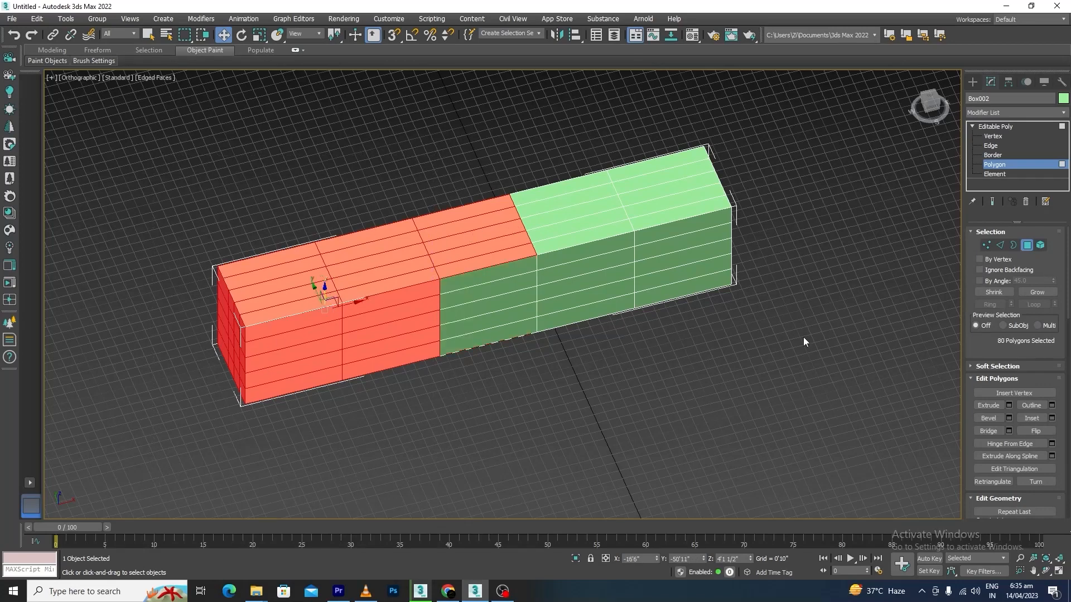
pyautogui.scroll(-5, 1009, 293)
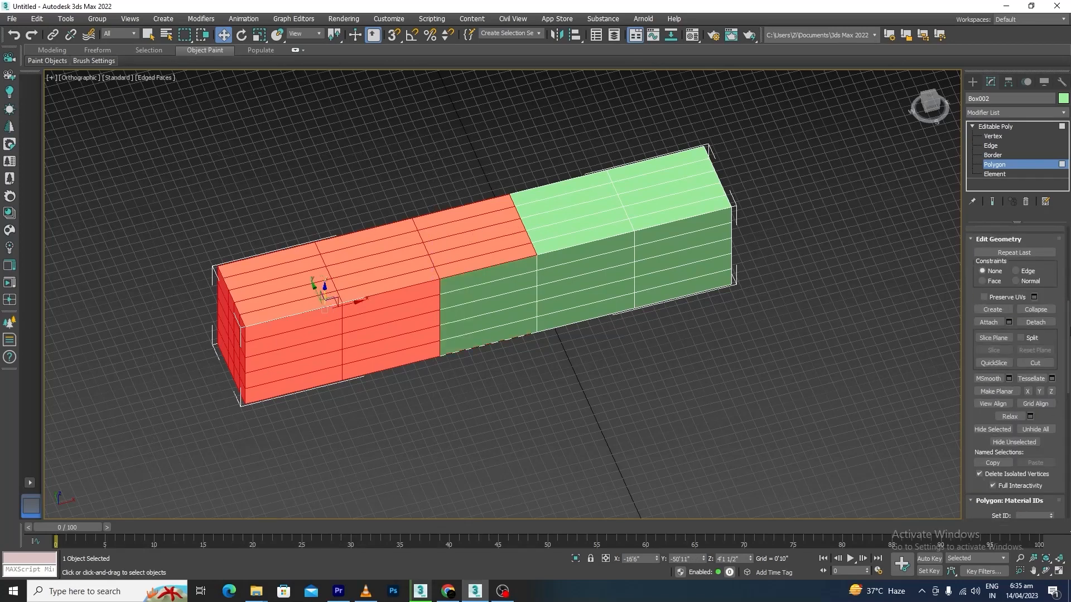
pyautogui.scroll(-4, 1015, 368)
pyautogui.scroll(1, 1007, 277)
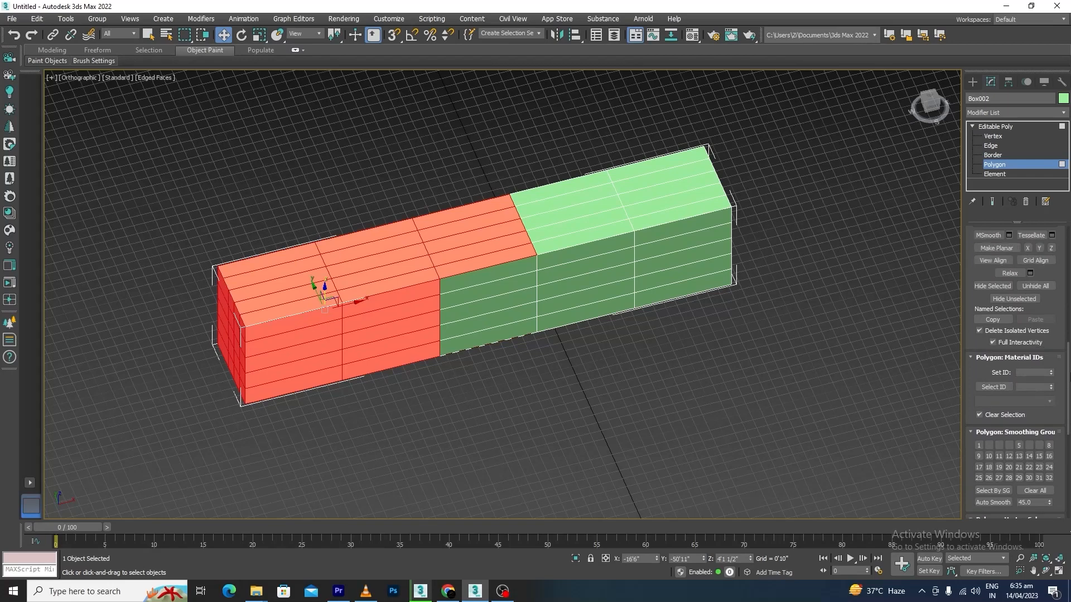
pyautogui.click(997, 286)
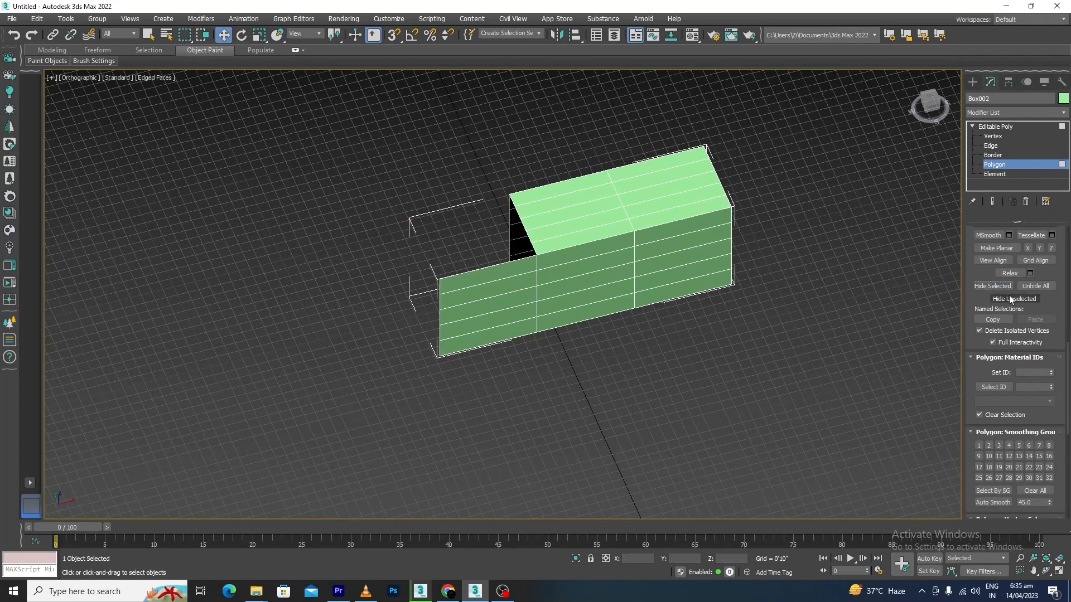
pyautogui.click(1044, 287)
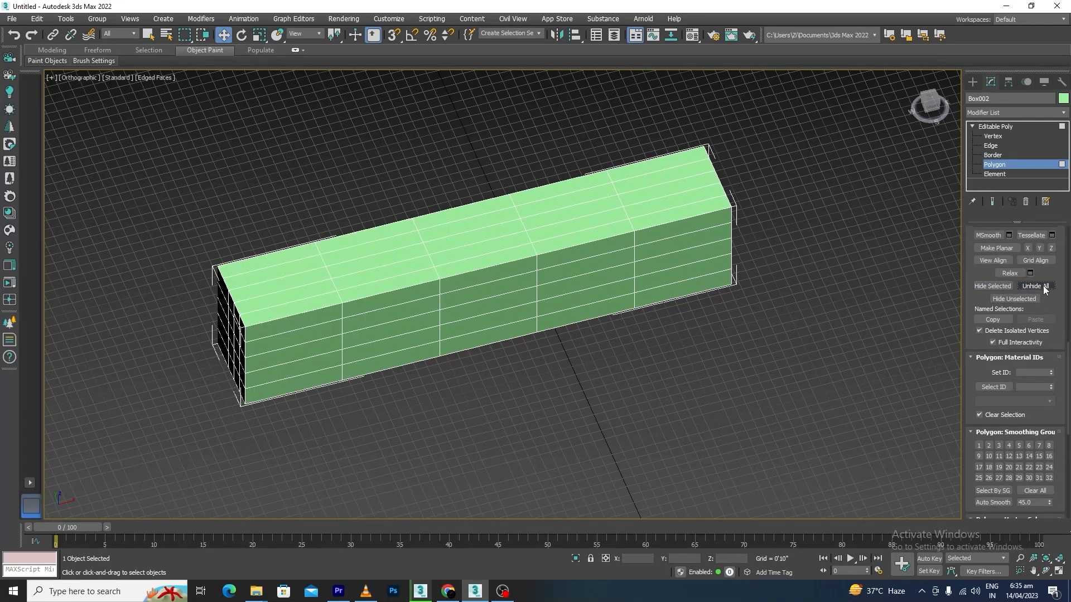
# - Try Hide Unselected on the box with no polygons selected, and bring all the hidden polygons back
pyautogui.click(1012, 299)
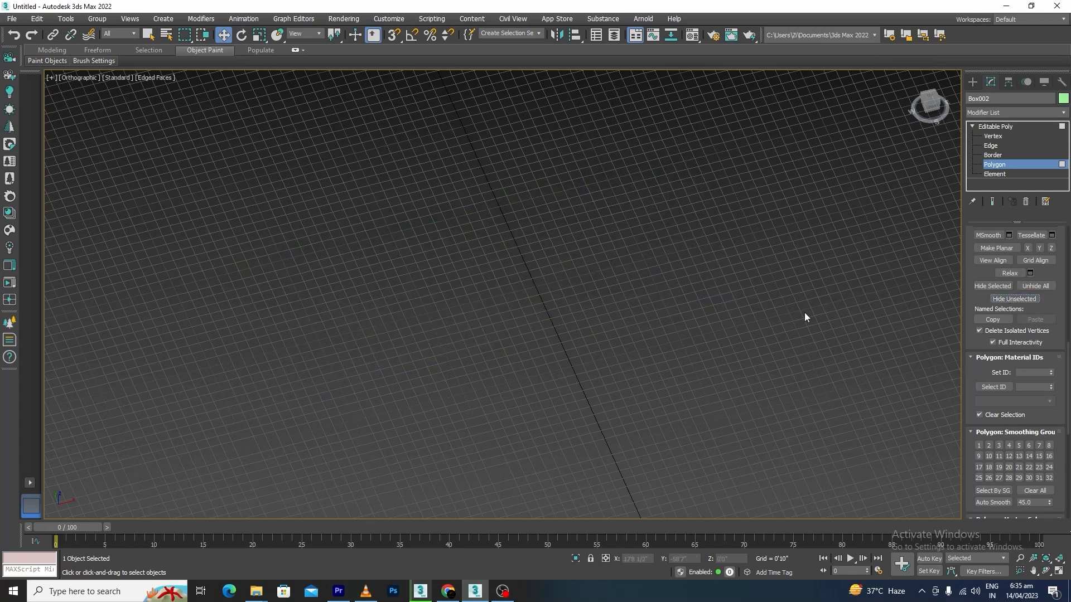
pyautogui.hotkey('ctrl', 'z')
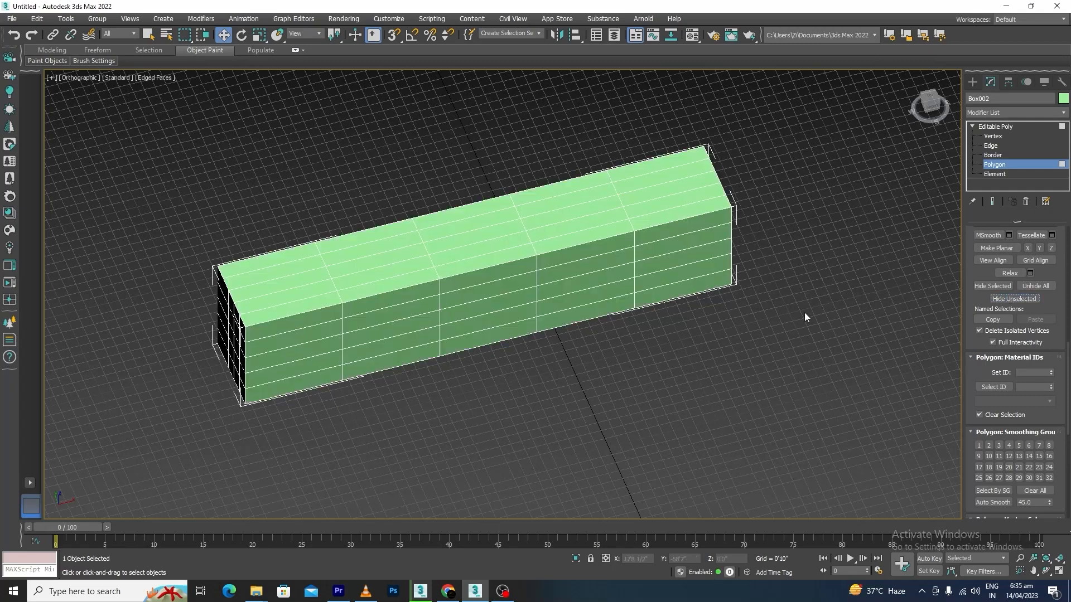
pyautogui.click(1027, 288)
# - Leave Polygon level and select the whole merged box as an object
pyautogui.scroll(-2, 517, 411)
pyautogui.click(538, 305)
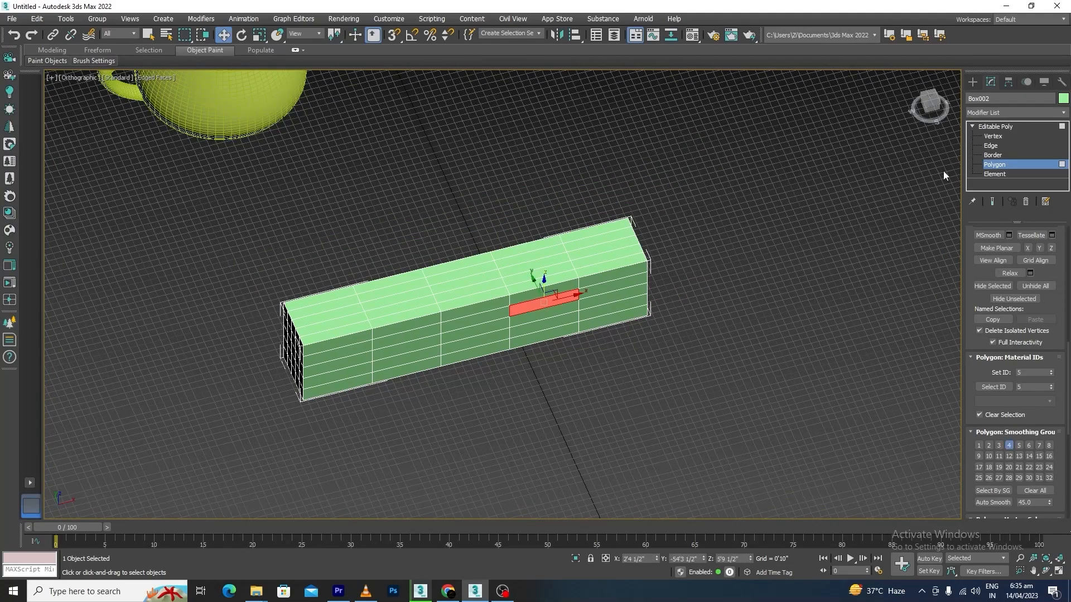
pyautogui.click(990, 164)
pyautogui.click(637, 404)
pyautogui.click(505, 297)
# - Clone the merged box as one independent copy, placed beyond its far end
pyautogui.scroll(-3, 493, 332)
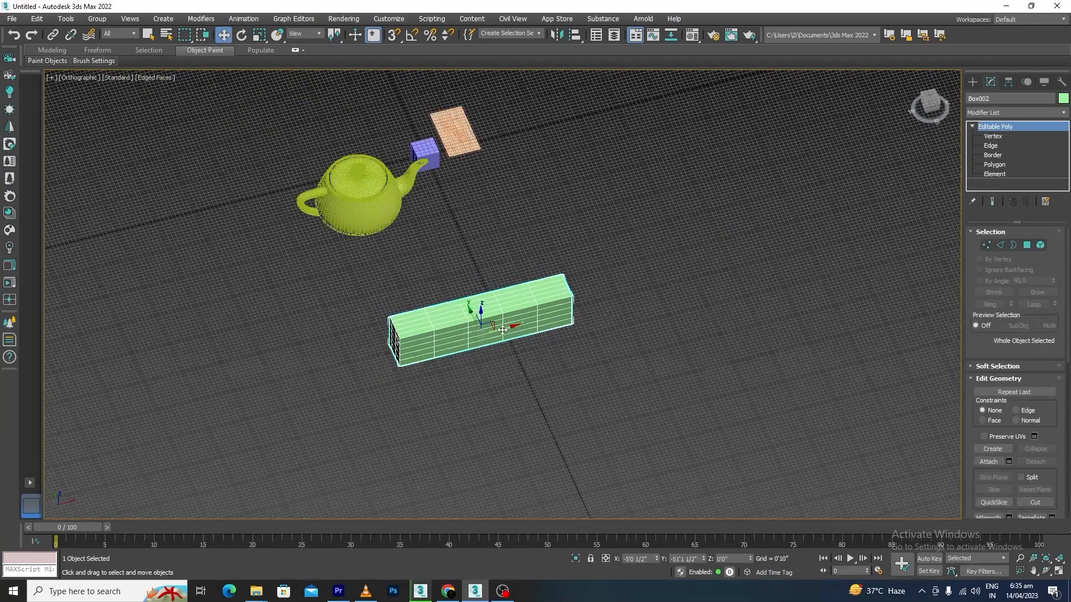
pyautogui.moveTo(491, 322)
pyautogui.keyDown('shift'); pyautogui.mouseDown()
pyautogui.moveTo(782, 239)
pyautogui.moveTo(727, 246)
pyautogui.moveTo(739, 256)
pyautogui.mouseUp(); pyautogui.keyUp('shift')
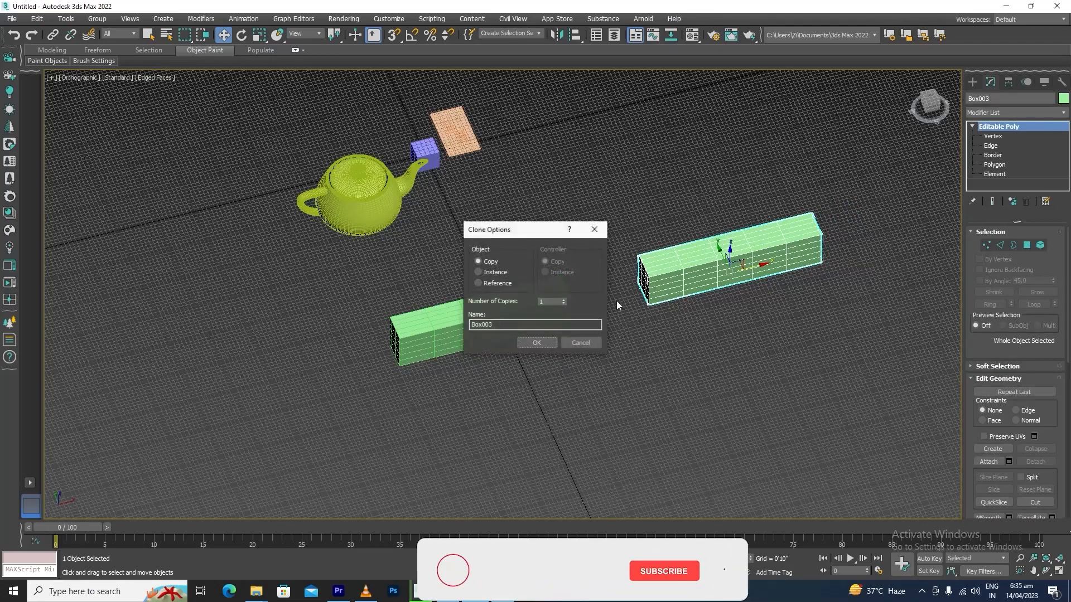
pyautogui.click(548, 342)
pyautogui.click(571, 393)
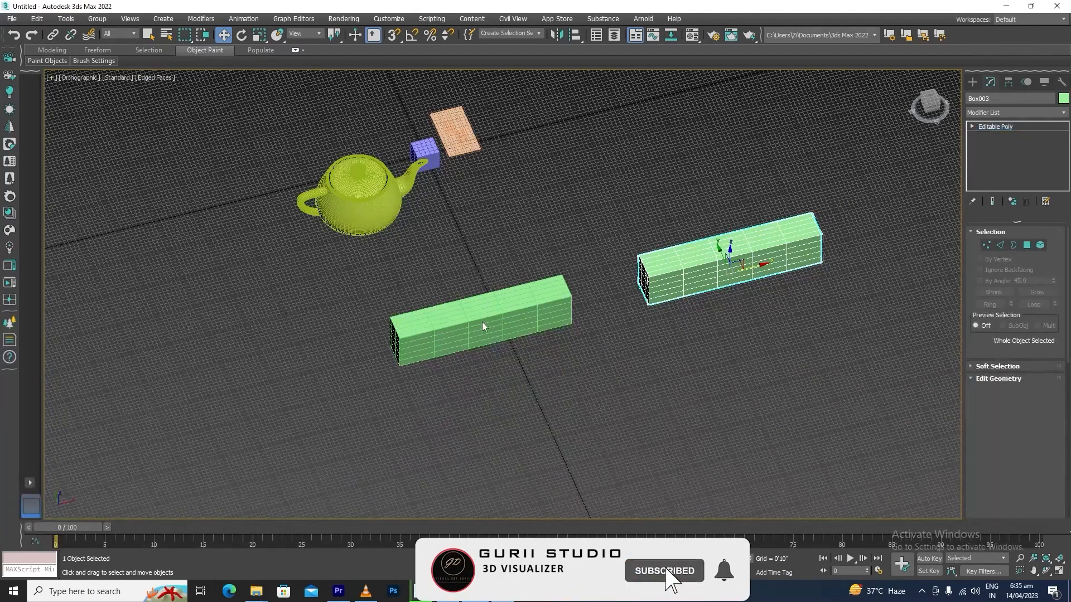
# - Select all polygons in the first three sections of the original merged box and name the selection set guri
pyautogui.scroll(3, 482, 322)
pyautogui.click(482, 322)
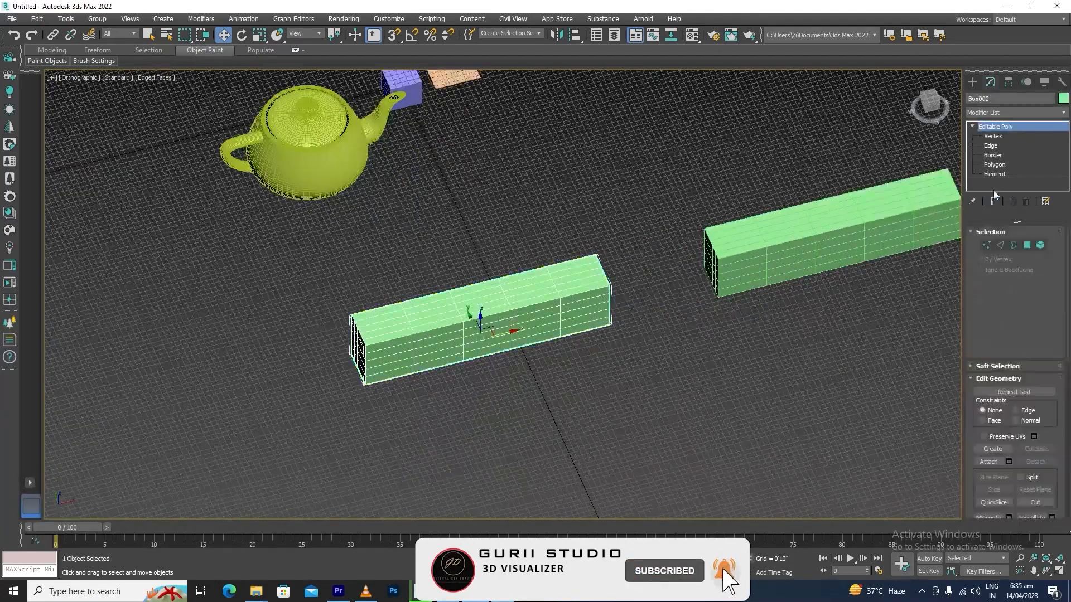
pyautogui.click(1026, 245)
pyautogui.moveTo(477, 263); pyautogui.dragTo(290, 481)
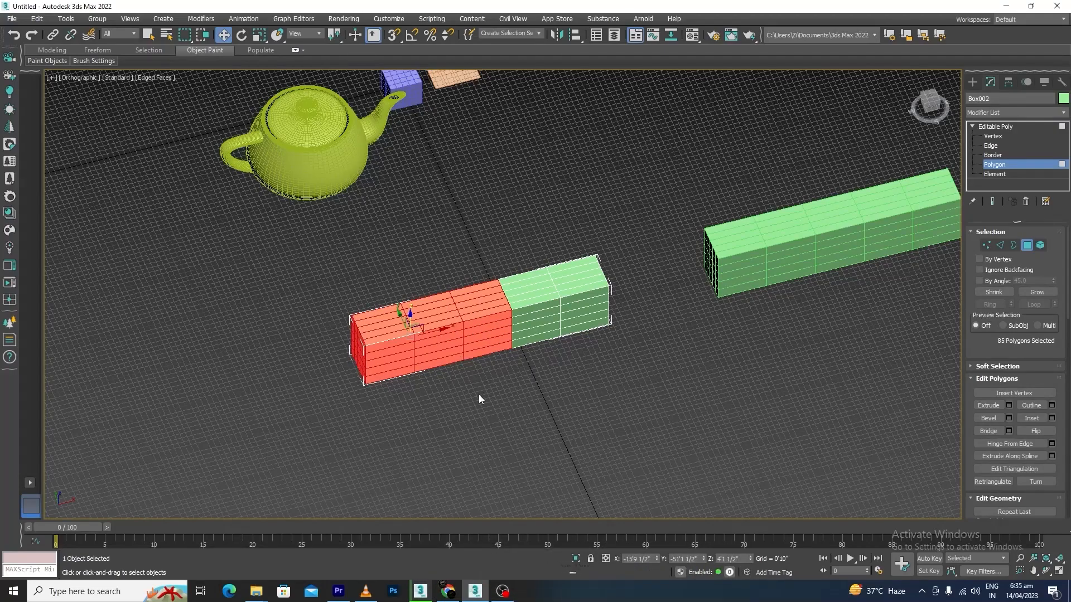
pyautogui.keyDown('alt'); pyautogui.moveTo(479, 394); pyautogui.dragTo(462, 374, button='middle'); pyautogui.keyUp('alt')
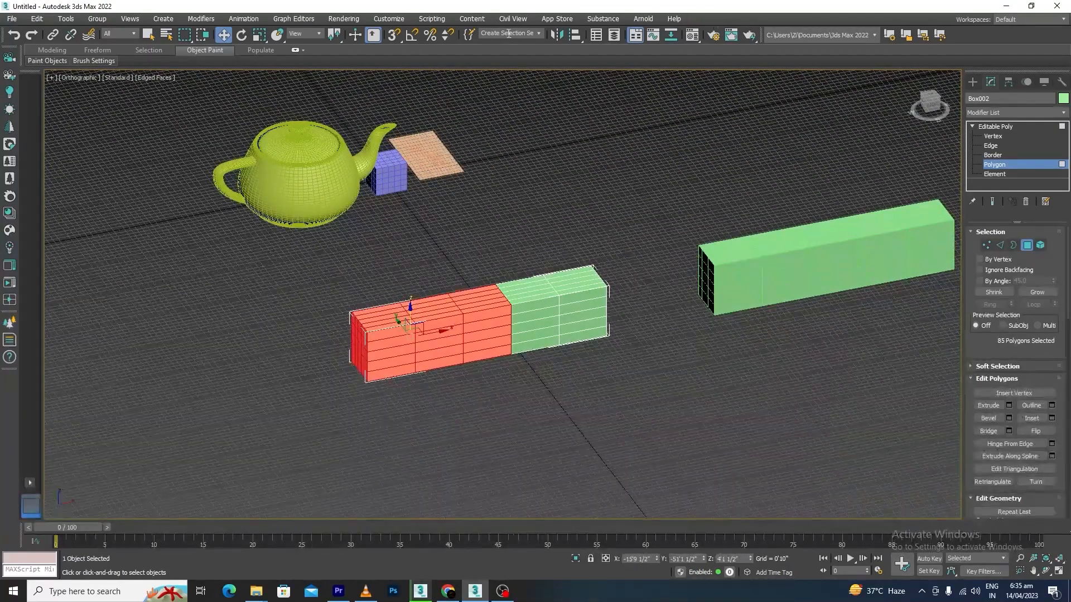
pyautogui.click(533, 32)
pyautogui.write('gui')
# - Copy the named selection guri from the original merged box's Polygon level
pyautogui.scroll(-10, 1063, 261)
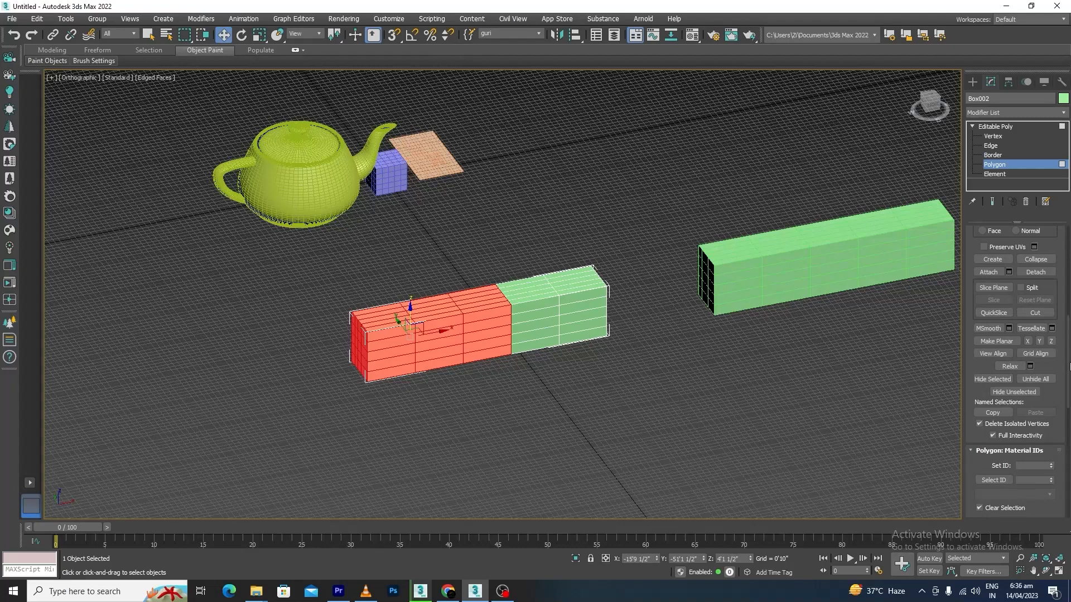
pyautogui.moveTo(1070, 358); pyautogui.dragTo(1070, 379)
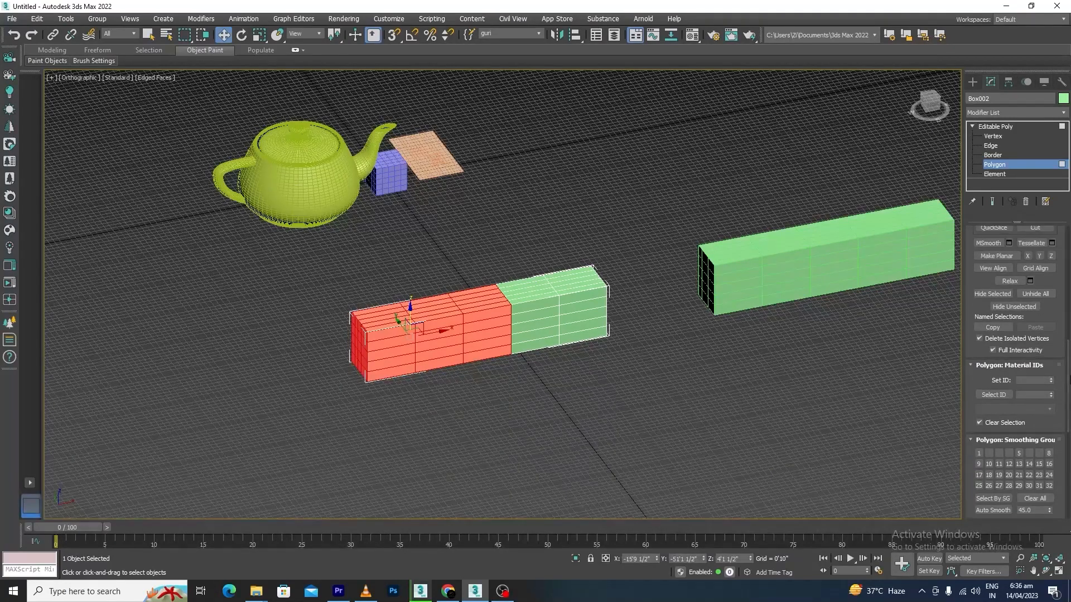
pyautogui.click(995, 329)
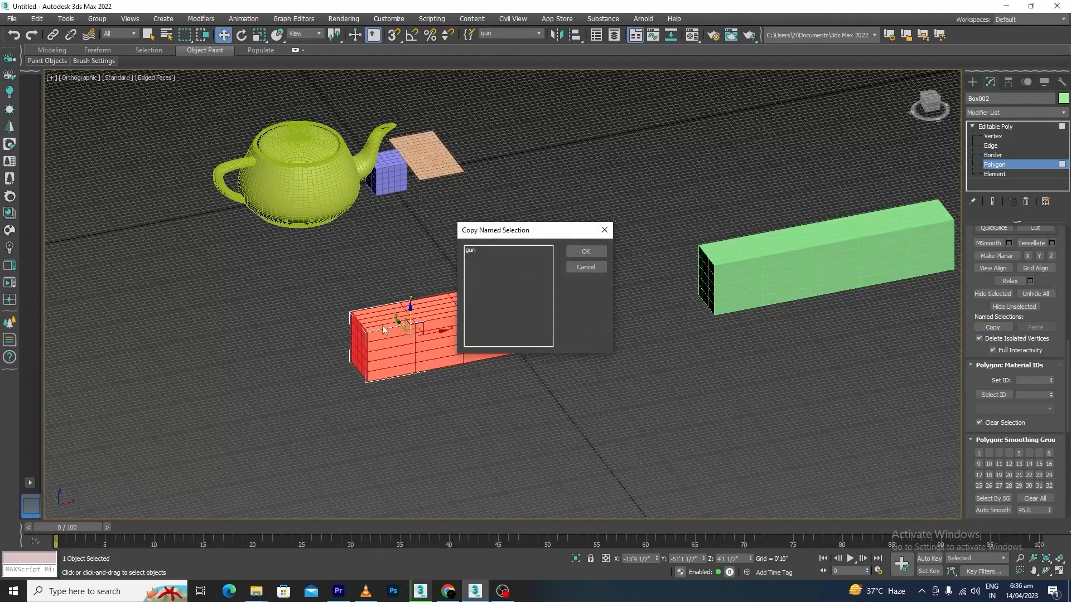
pyautogui.click(471, 251)
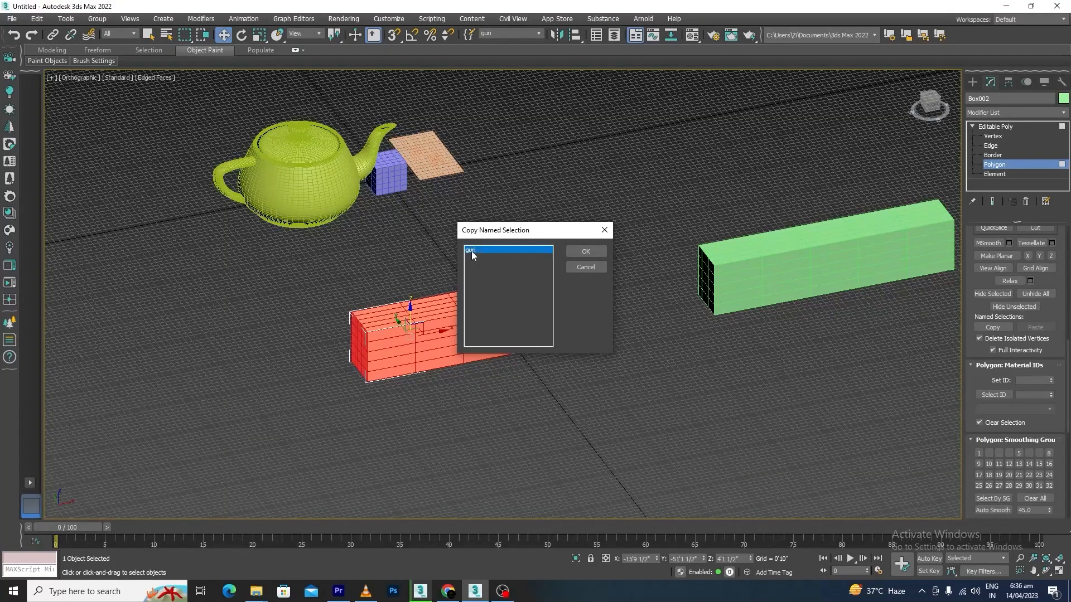
pyautogui.click(586, 252)
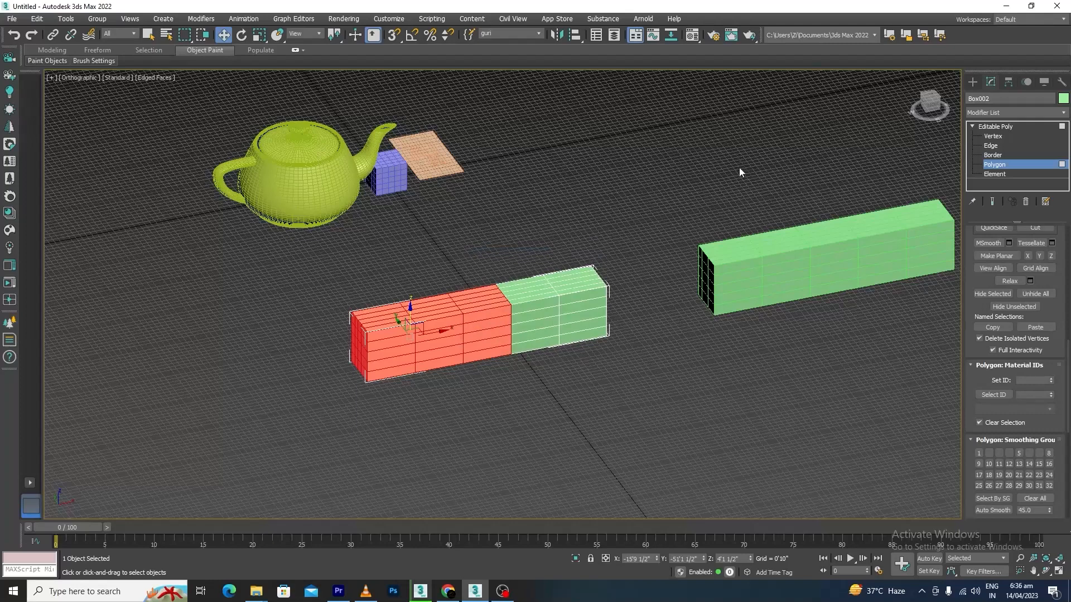
# - Leave the original box's Polygon level, enter Polygon level on the cloned box and select one front polygon in its first section
pyautogui.click(1004, 165)
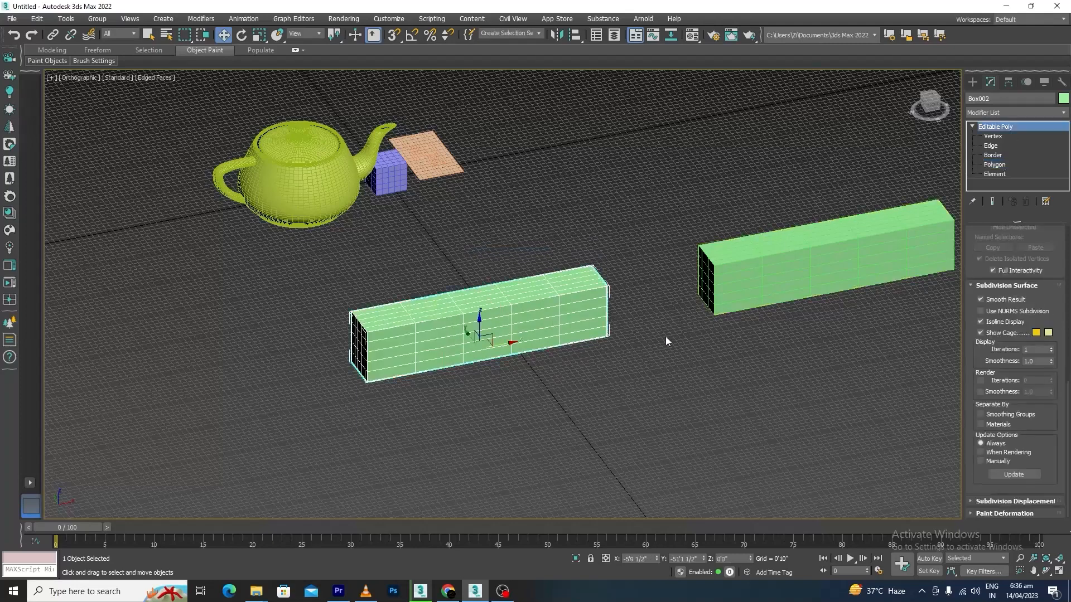
pyautogui.click(792, 255)
pyautogui.click(972, 126)
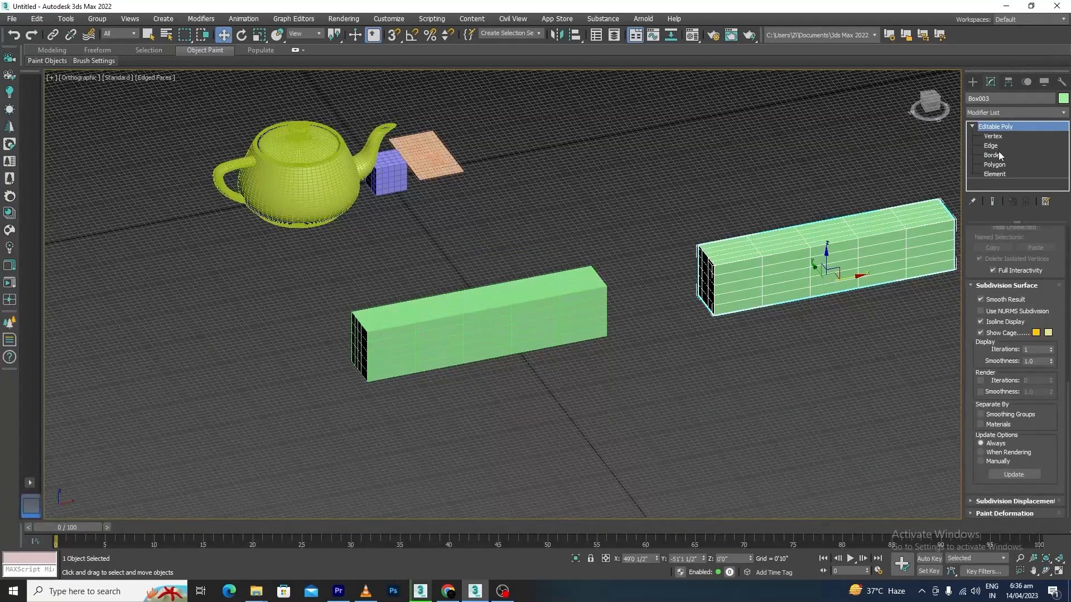
pyautogui.click(995, 165)
pyautogui.scroll(5, 817, 243)
pyautogui.scroll(-3, 763, 232)
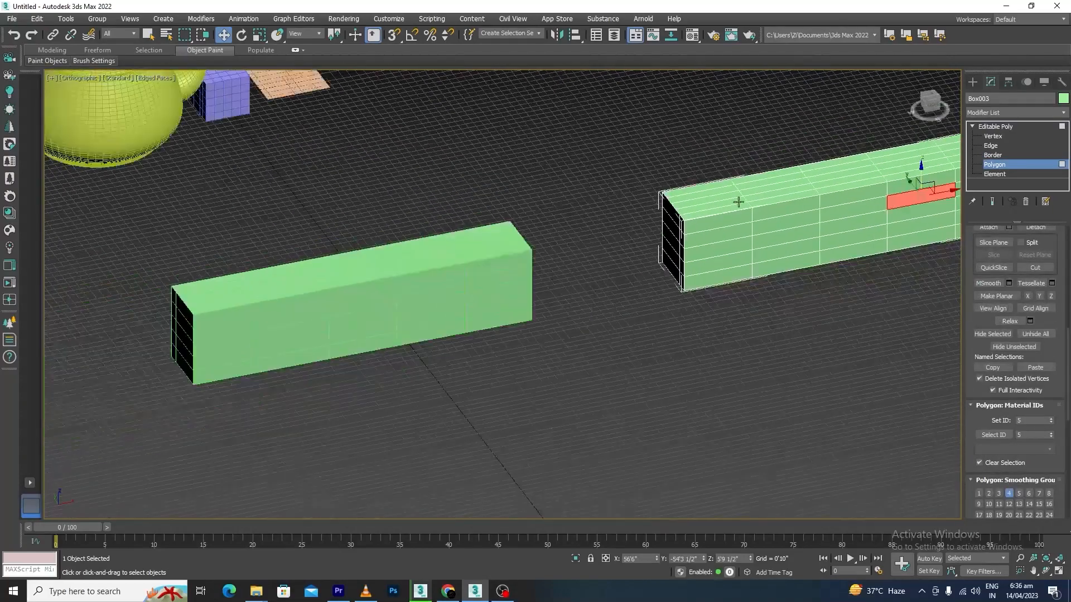
pyautogui.click(722, 236)
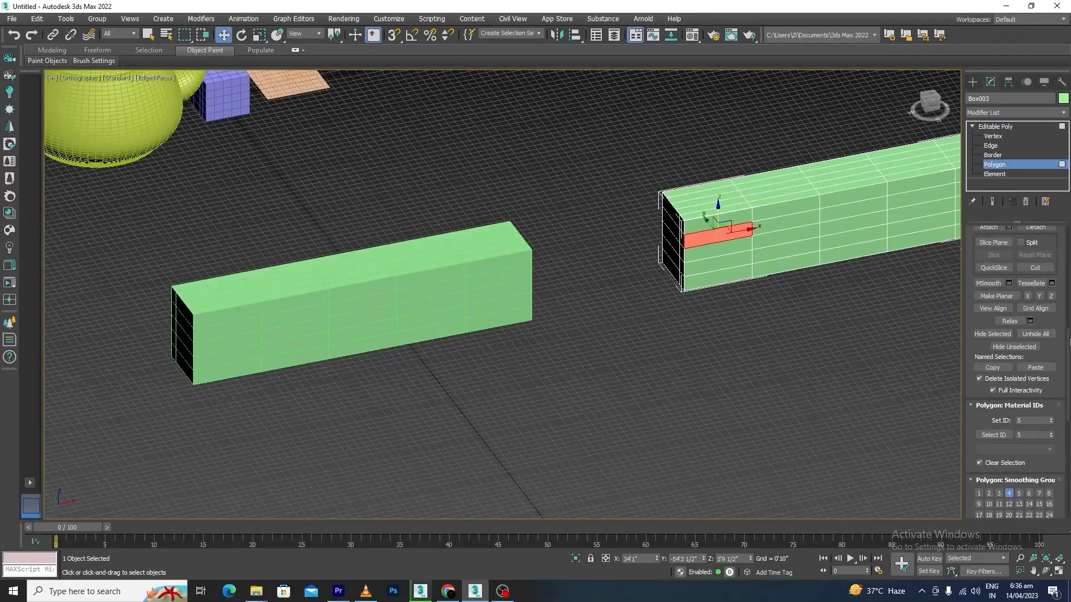
# - Paste the copied named selection onto the cloned box's polygons
pyautogui.moveTo(1068, 352); pyautogui.dragTo(1070, 441)
pyautogui.scroll(10, 1052, 310)
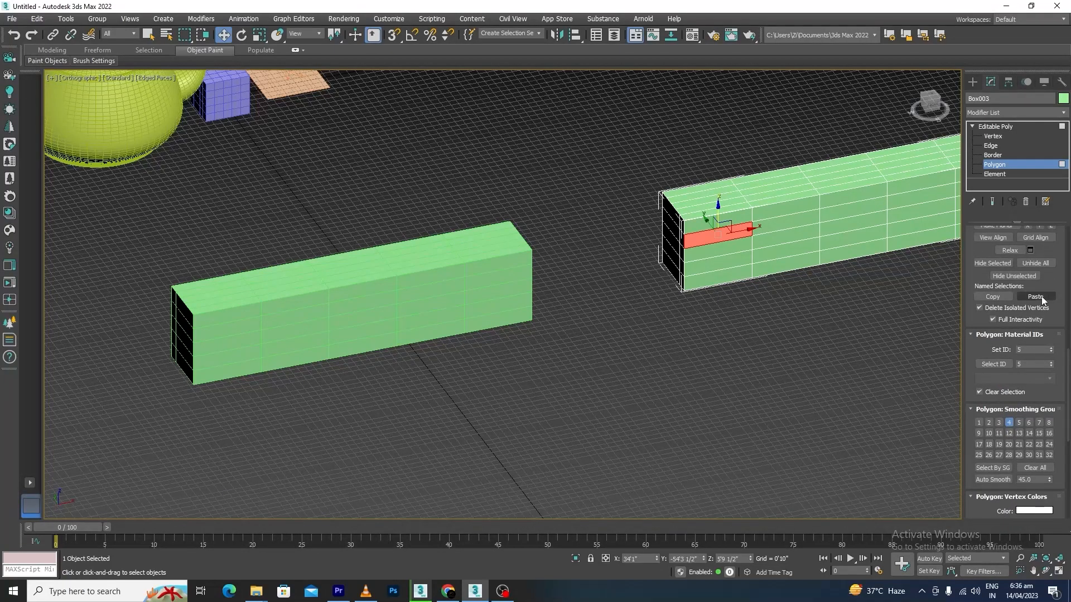
pyautogui.click(1035, 296)
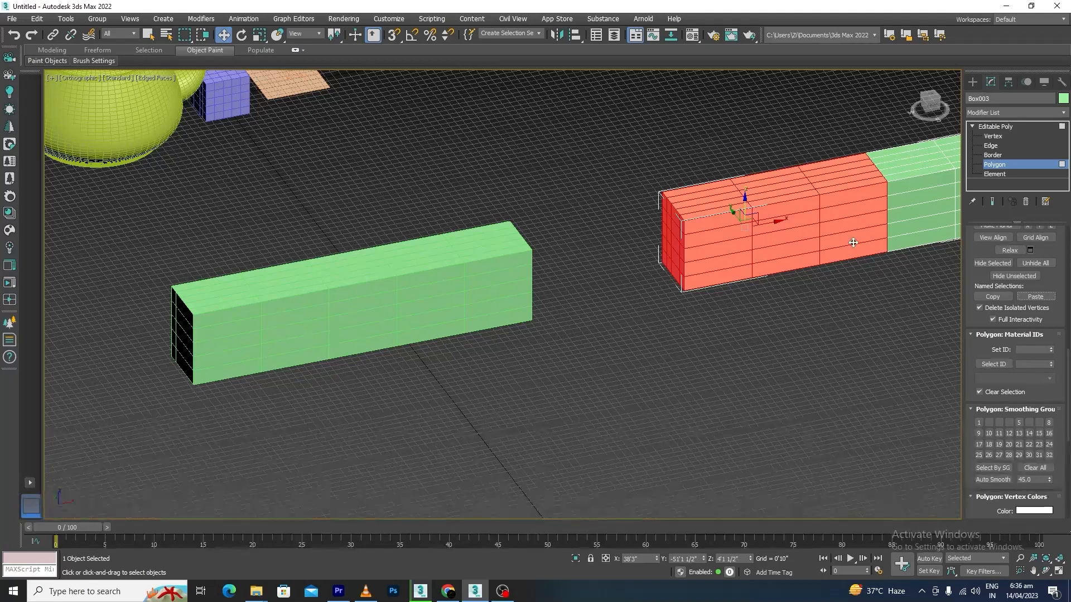
pyautogui.moveTo(1065, 380); pyautogui.dragTo(1067, 431)
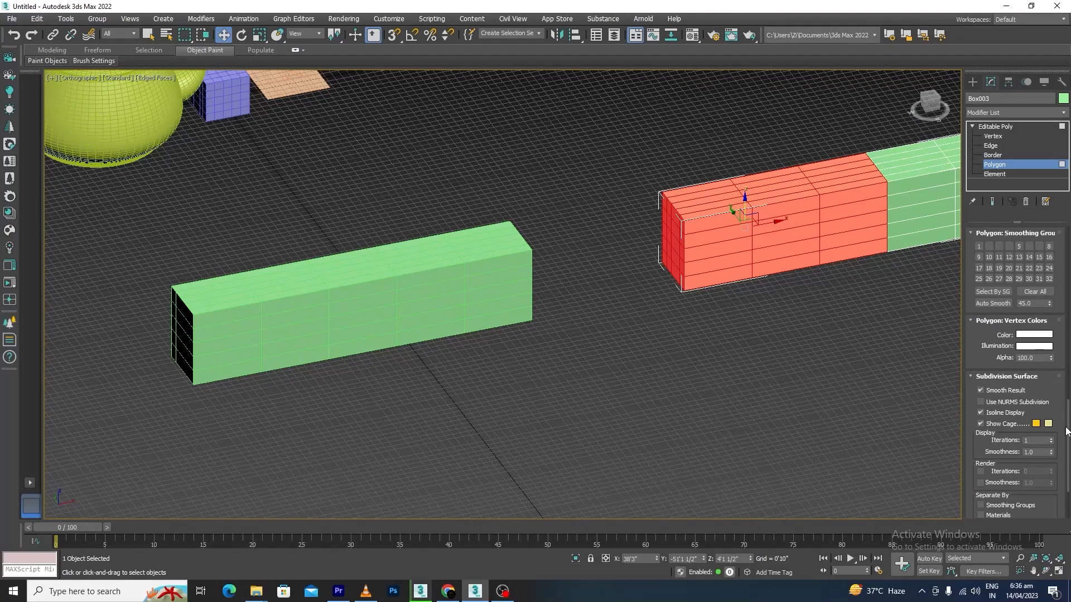